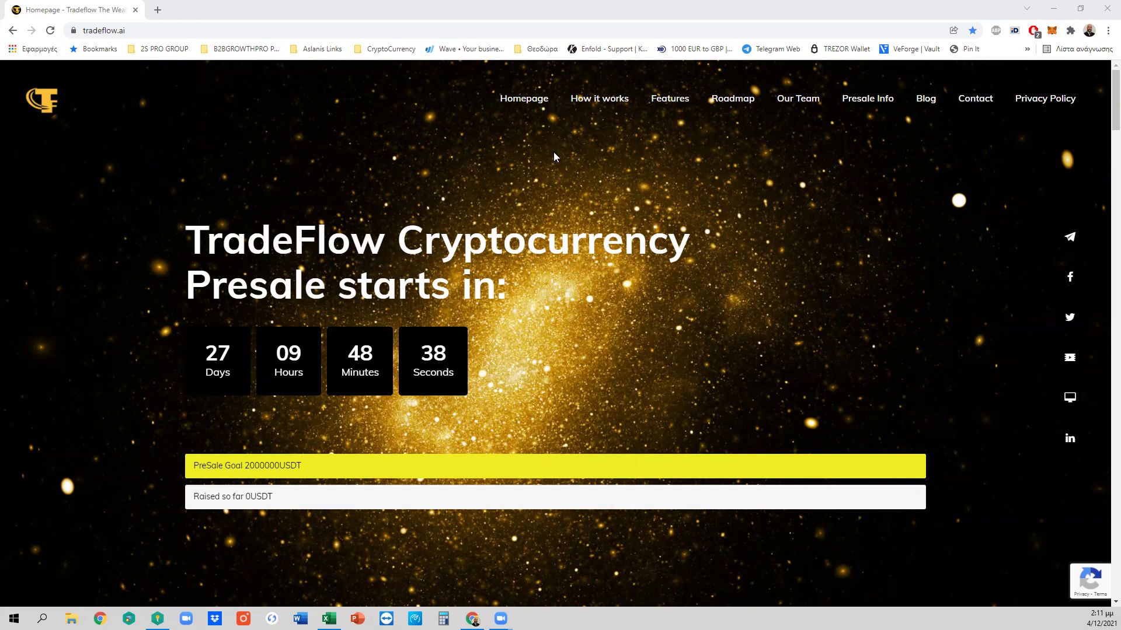
Open the presale Instructions Page of the TradeFlow site and go to its list of steps
mouse_move(855, 105)
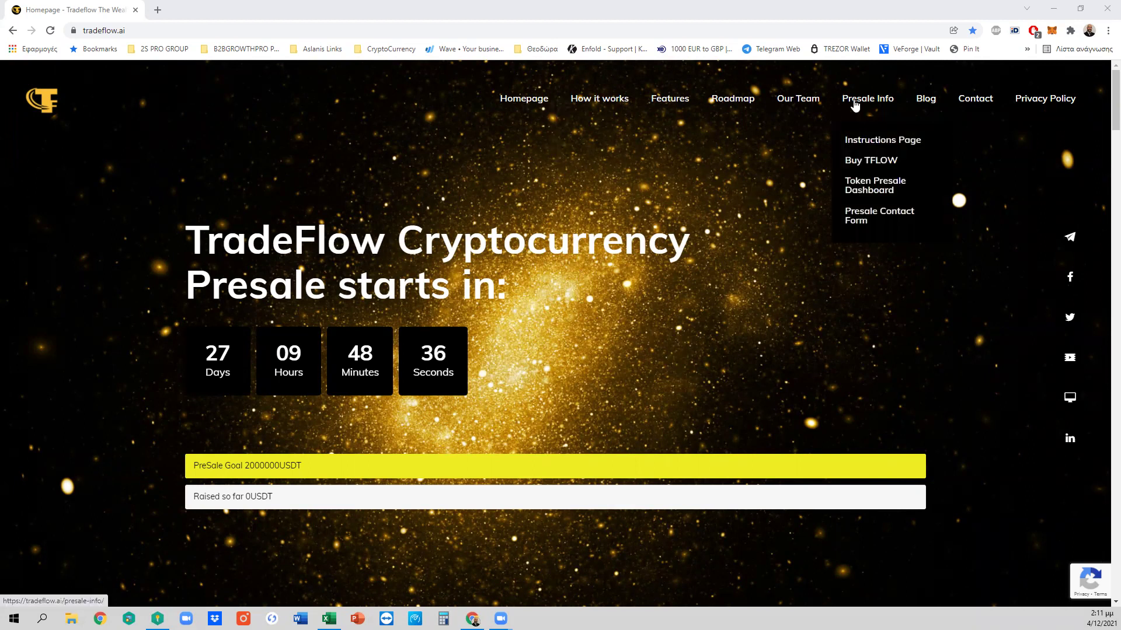
click(865, 143)
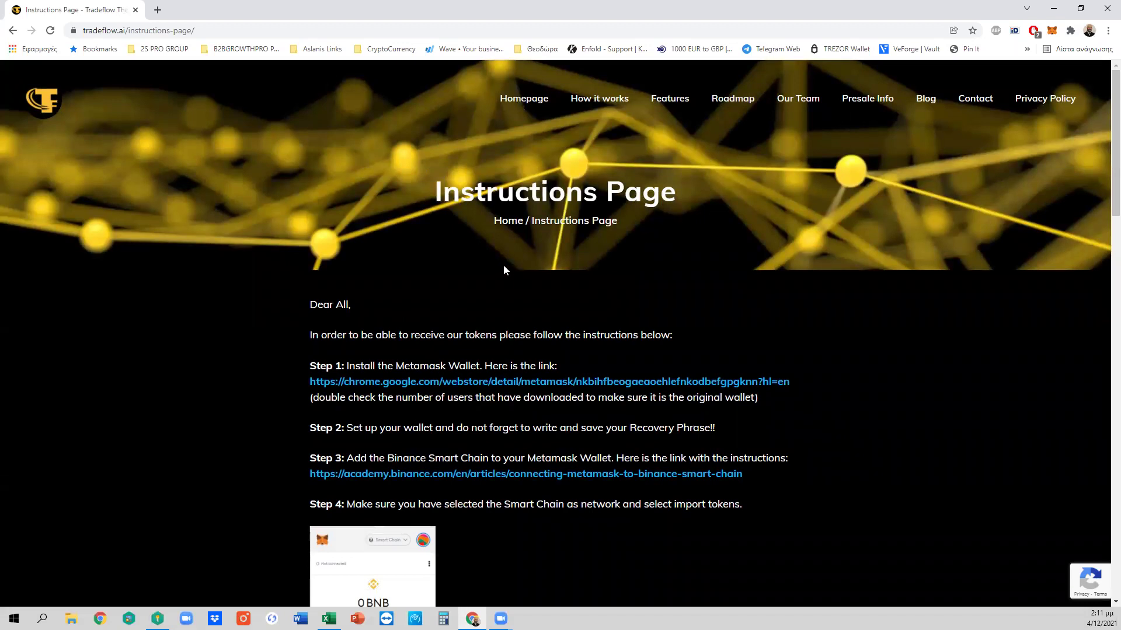
scroll(271, 314, down, 2)
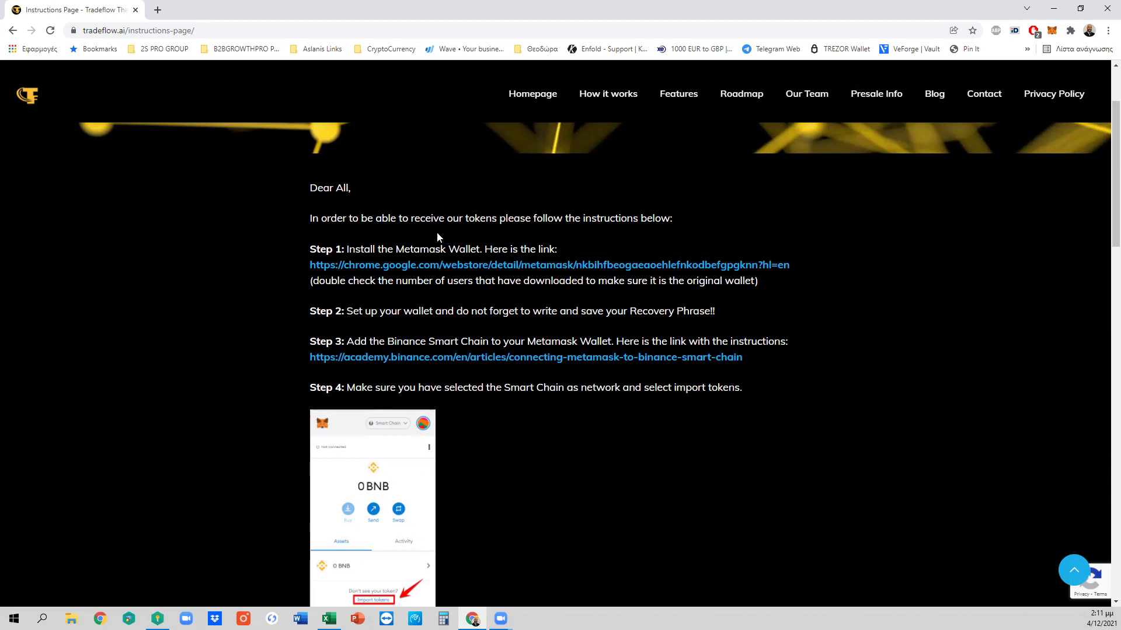
Open the Step 1 MetaMask Chrome Web Store link in a new tab and check the extension's listing
right_click(601, 268)
click(634, 276)
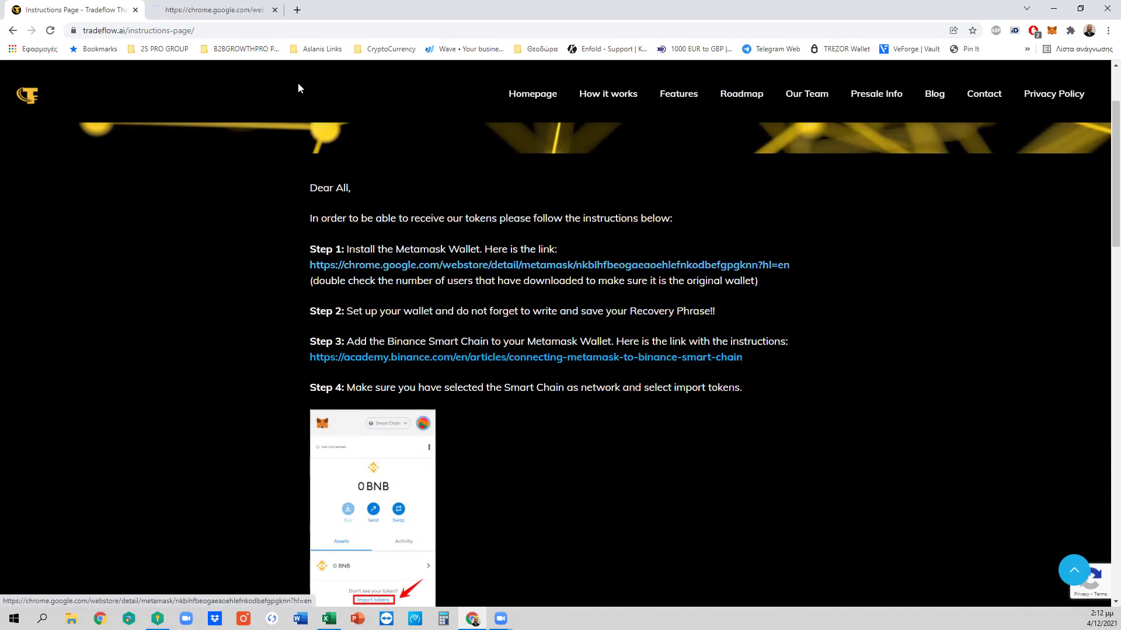
click(234, 12)
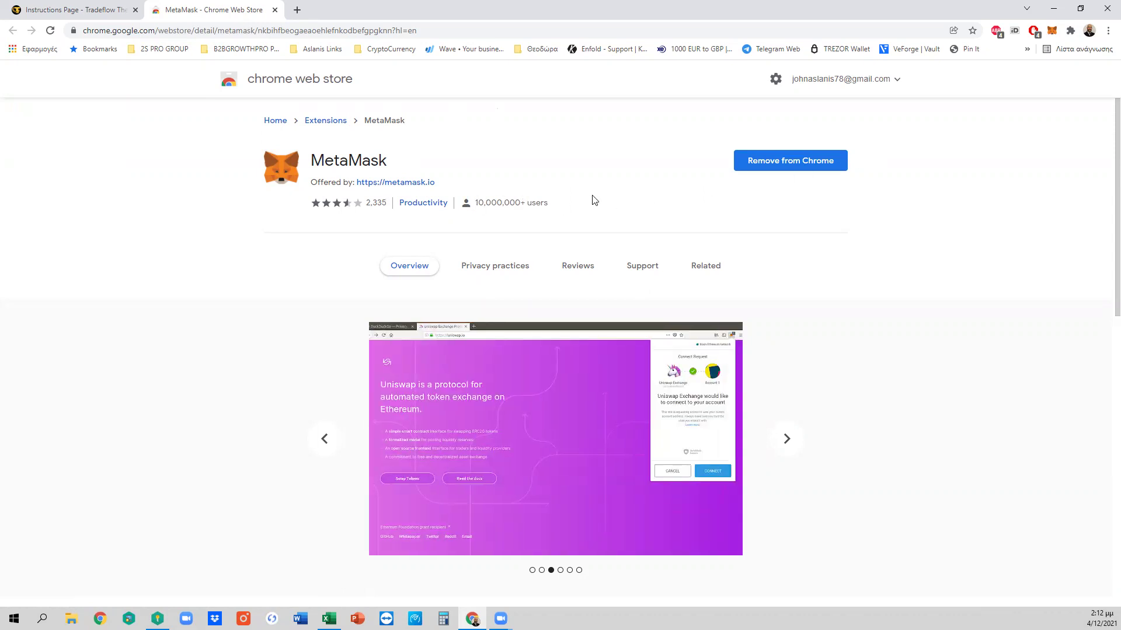
Return to the instructions and open the Step 3 Binance Academy link in a new tab, switching to the article
click(84, 10)
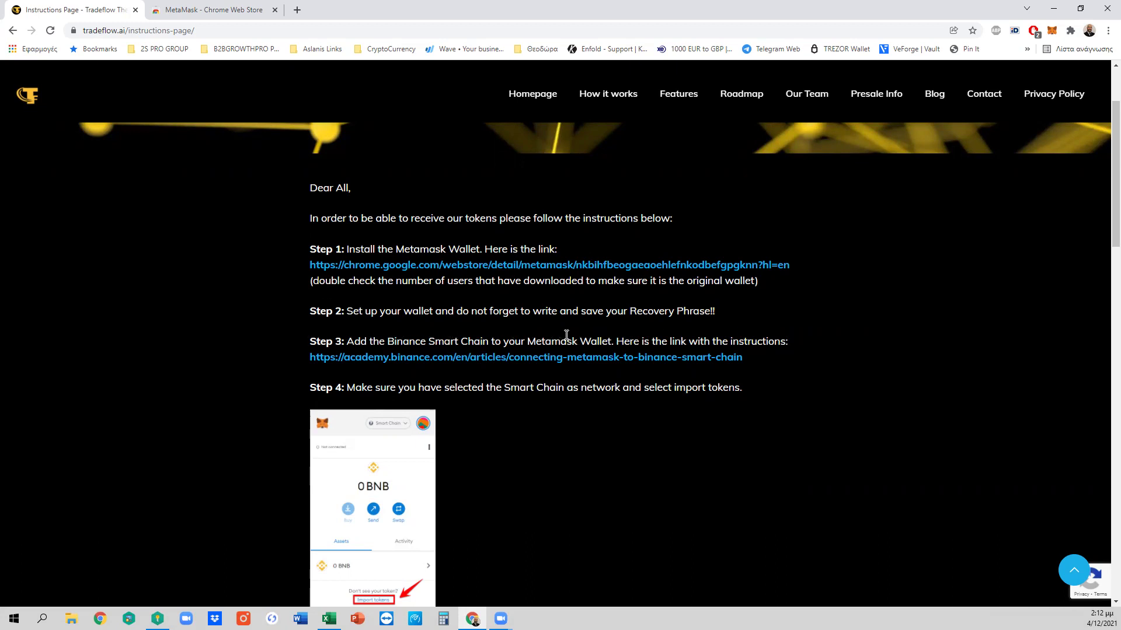
right_click(390, 358)
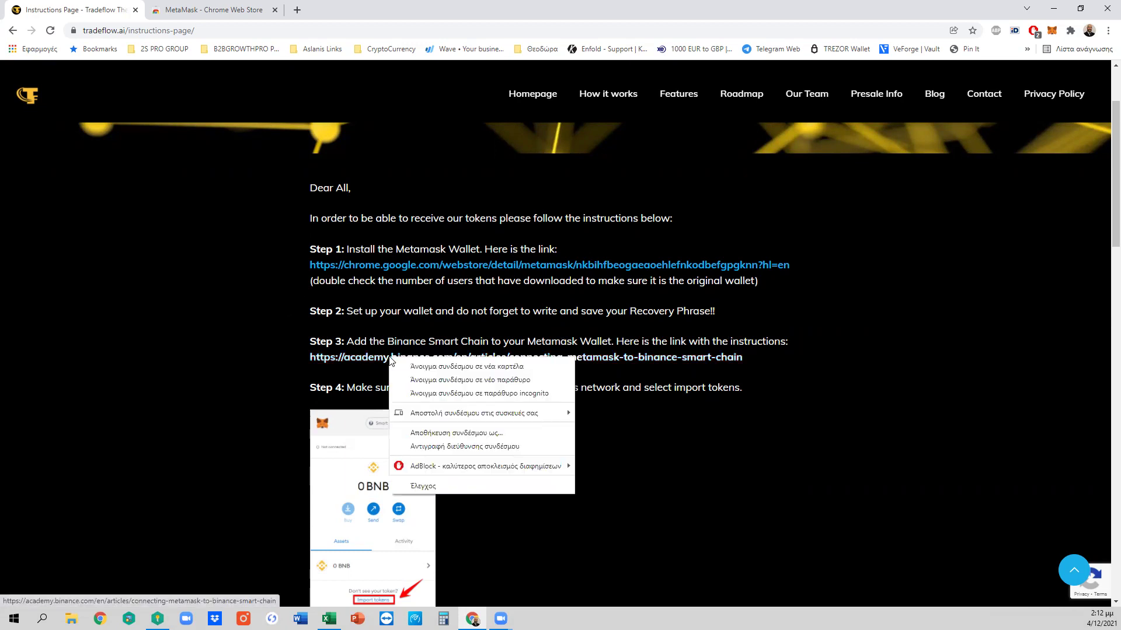
click(426, 367)
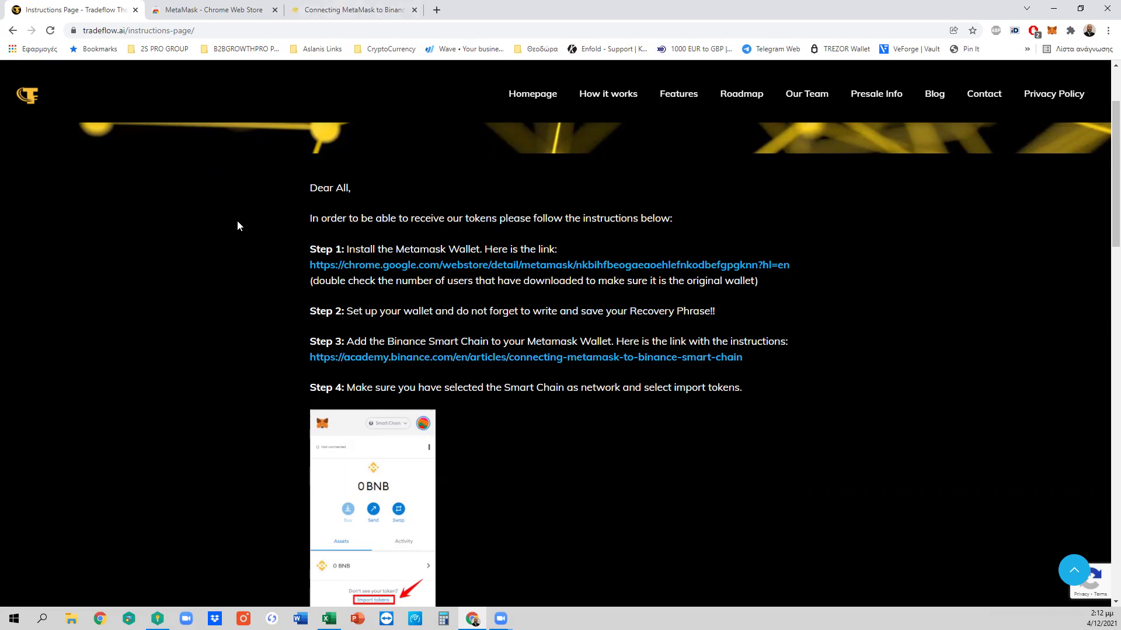
click(348, 8)
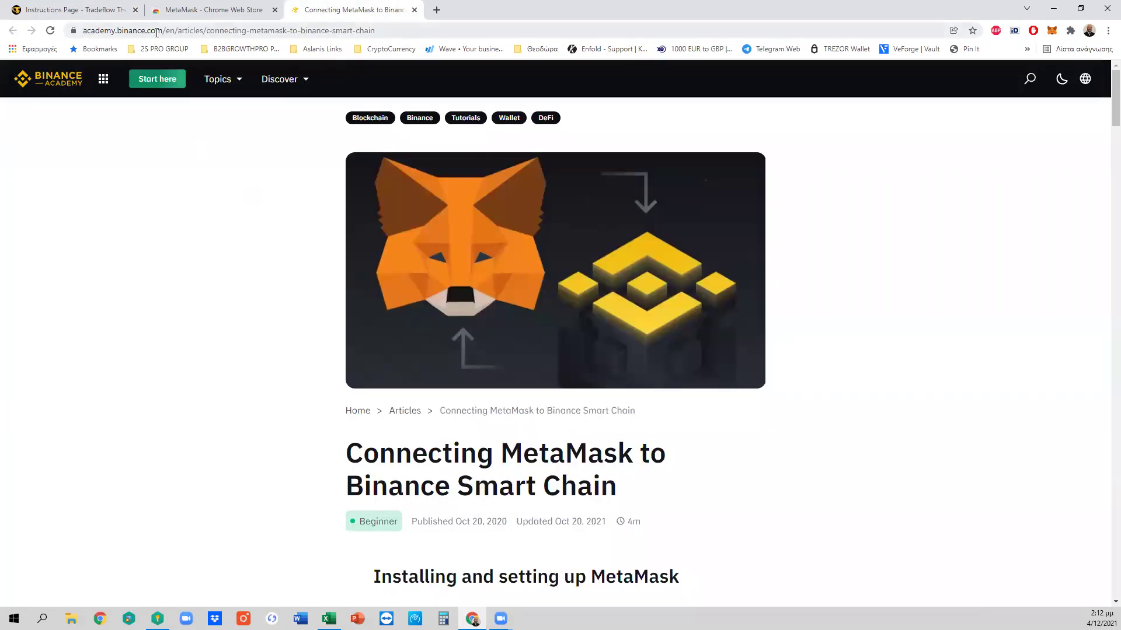
Read the Binance Academy article down to the Mainnet parameters for adding Smart Chain to MetaMask
scroll(437, 217, down, 5)
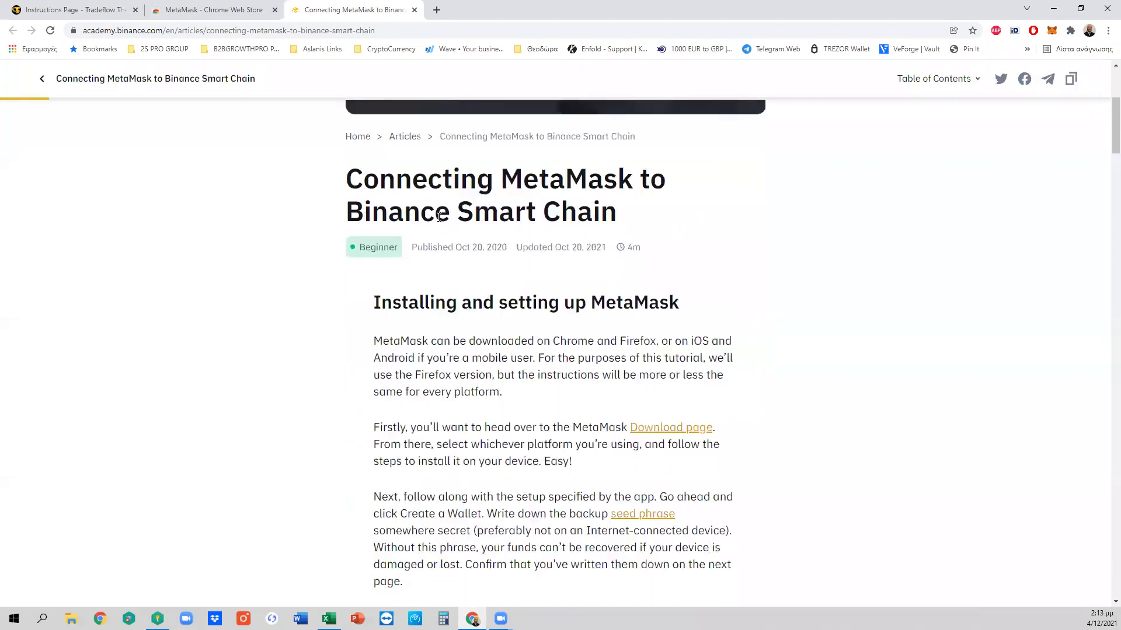
scroll(439, 217, down, 7)
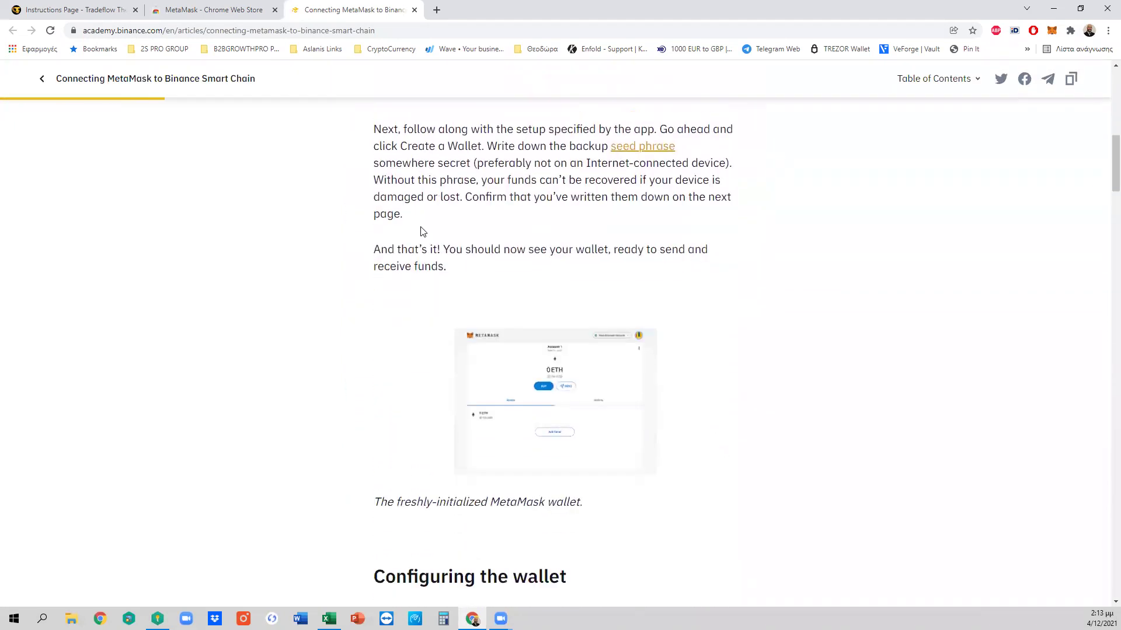
scroll(359, 250, down, 10)
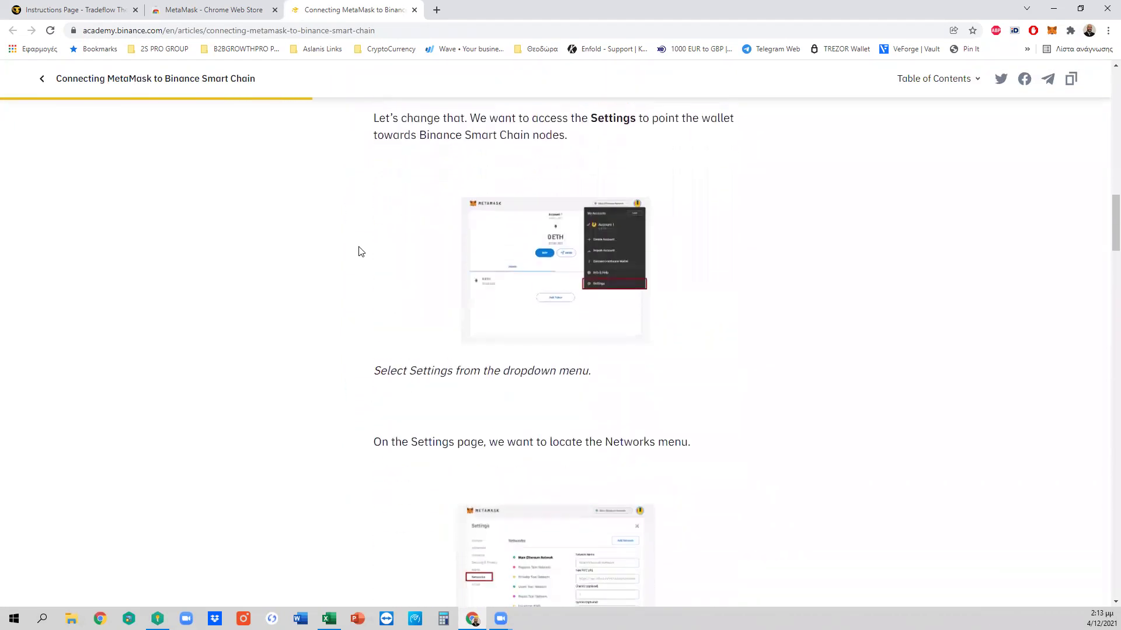
scroll(359, 251, down, 7)
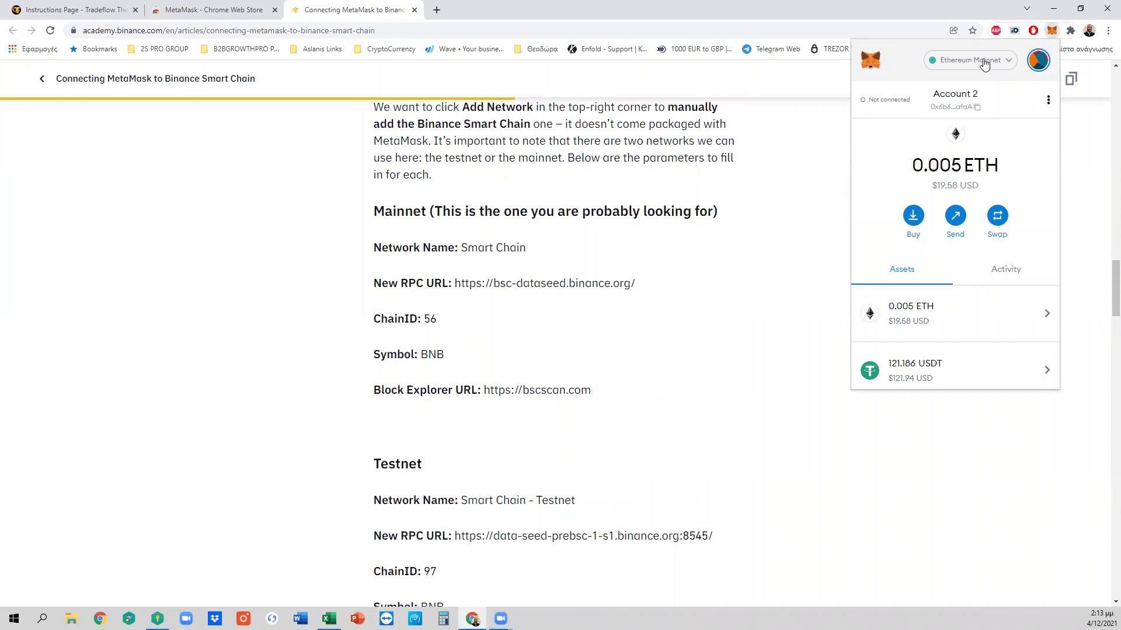
Open MetaMask's form for adding a network and go back to the article to review the Mainnet parameters
click(985, 64)
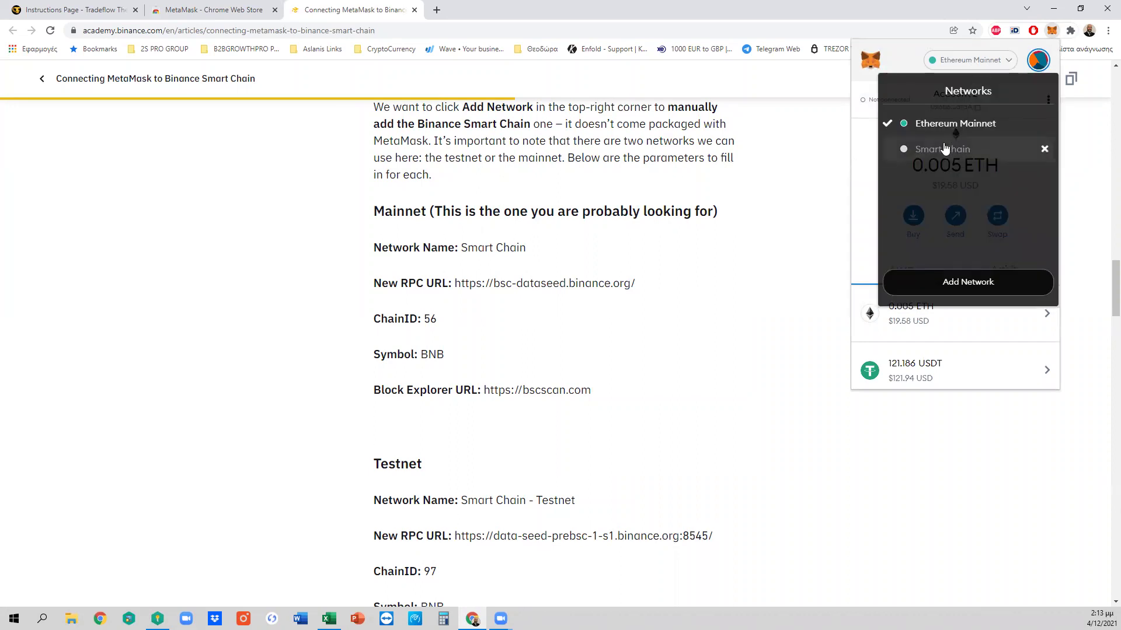
click(981, 282)
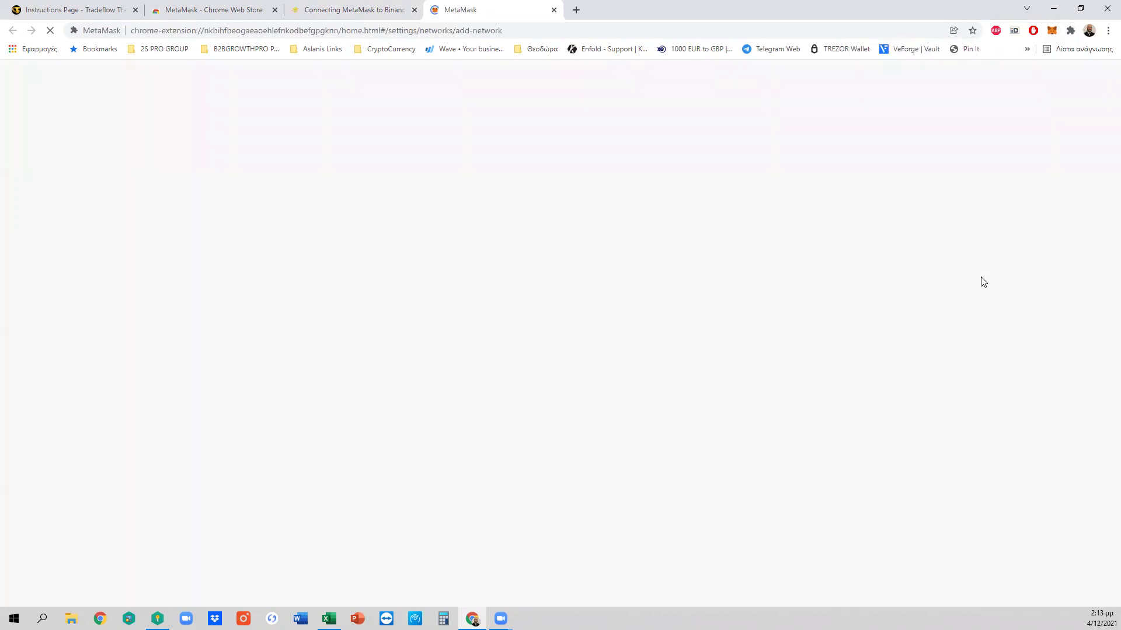
click(349, 10)
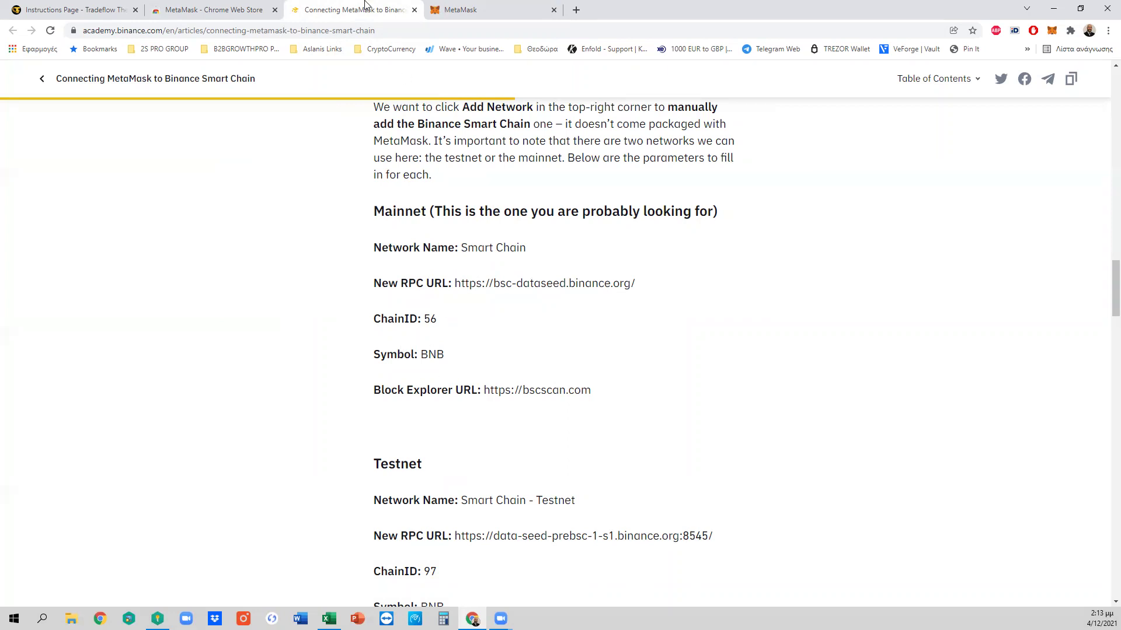
Return to MetaMask and switch the wallet's network to Smart Chain
click(474, 8)
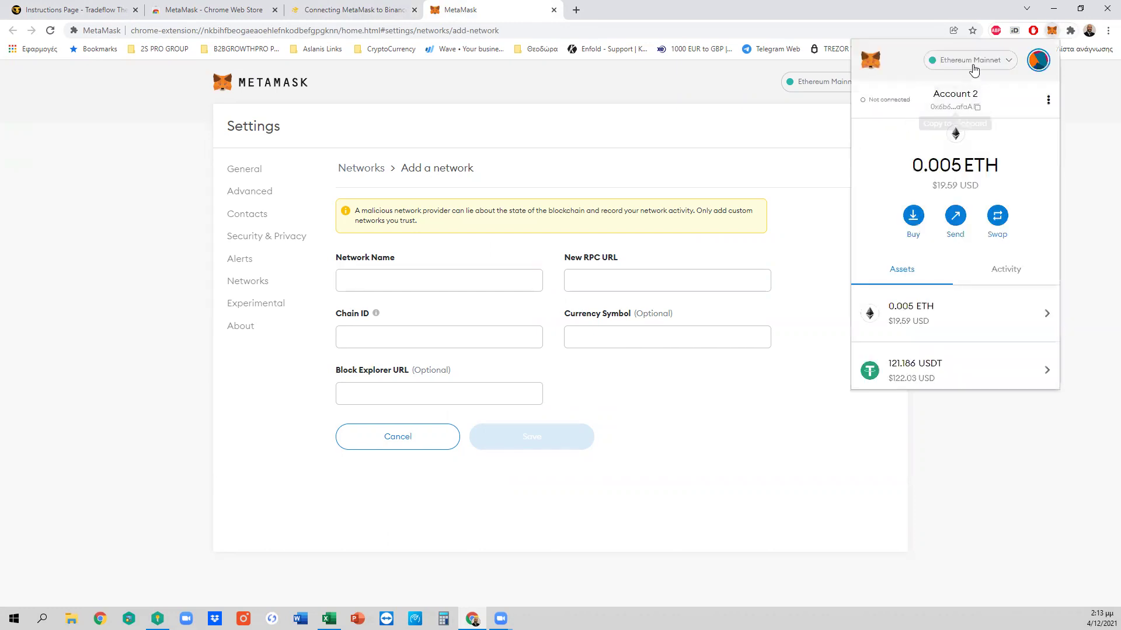
click(974, 69)
click(968, 150)
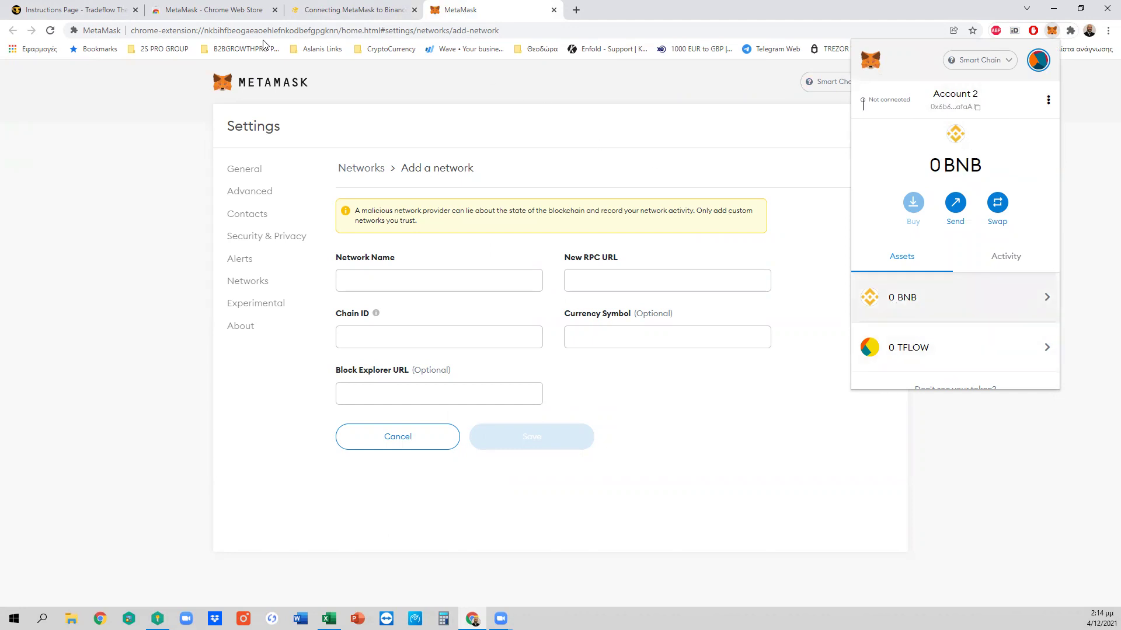
Go back to the TradeFlow instructions and read Steps 4 and 5 about importing the token
click(85, 9)
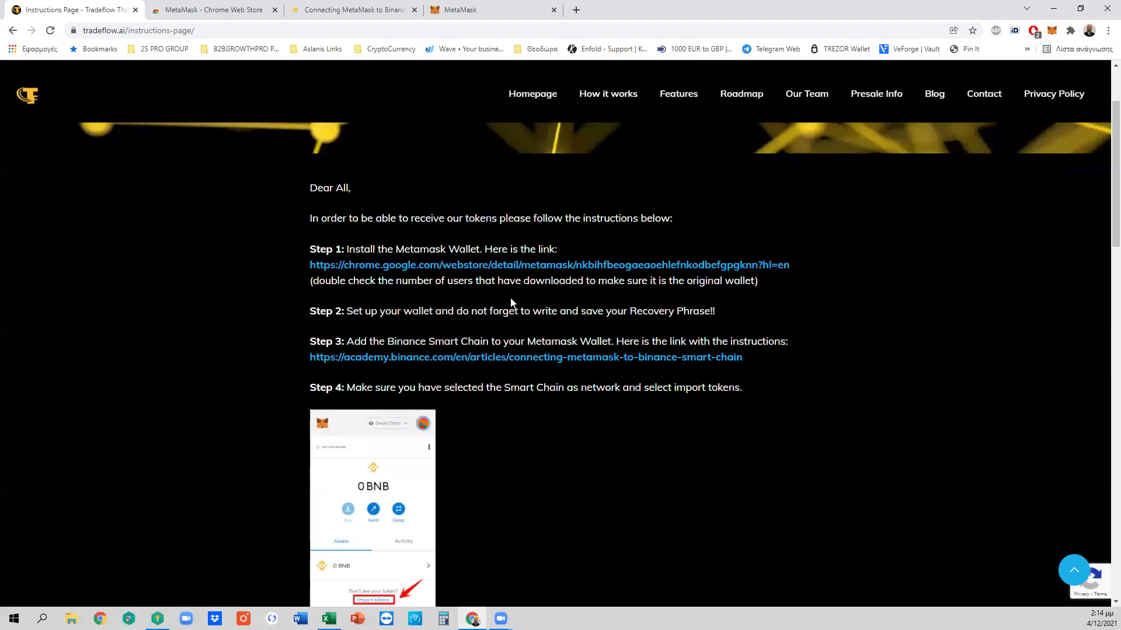
scroll(515, 303, down, 2)
scroll(515, 308, down, 2)
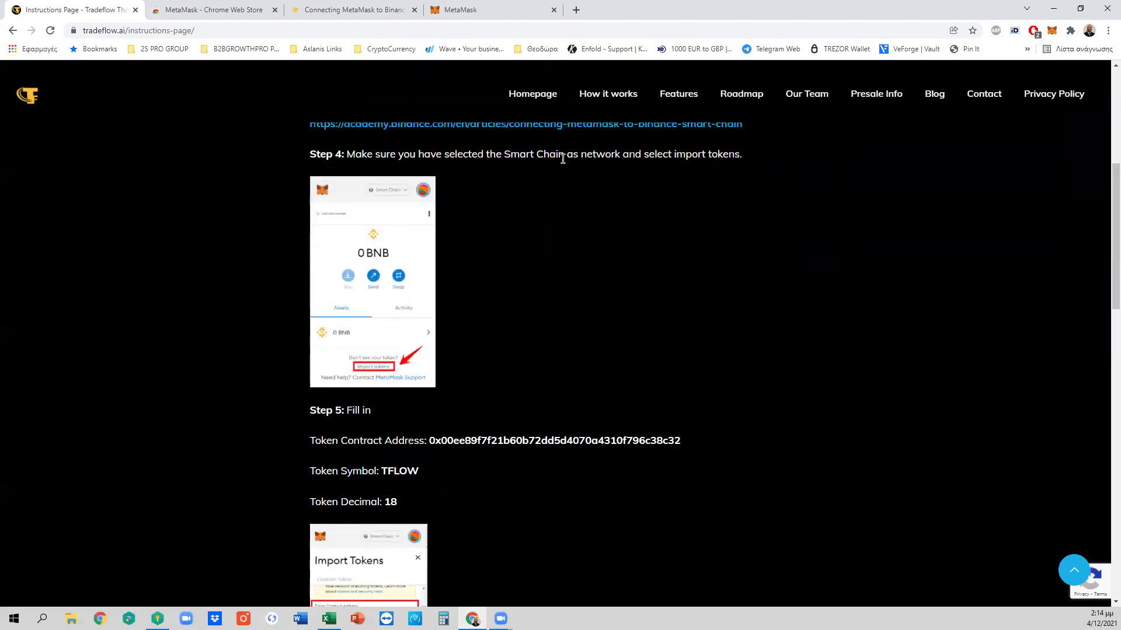
scroll(588, 245, down, 3)
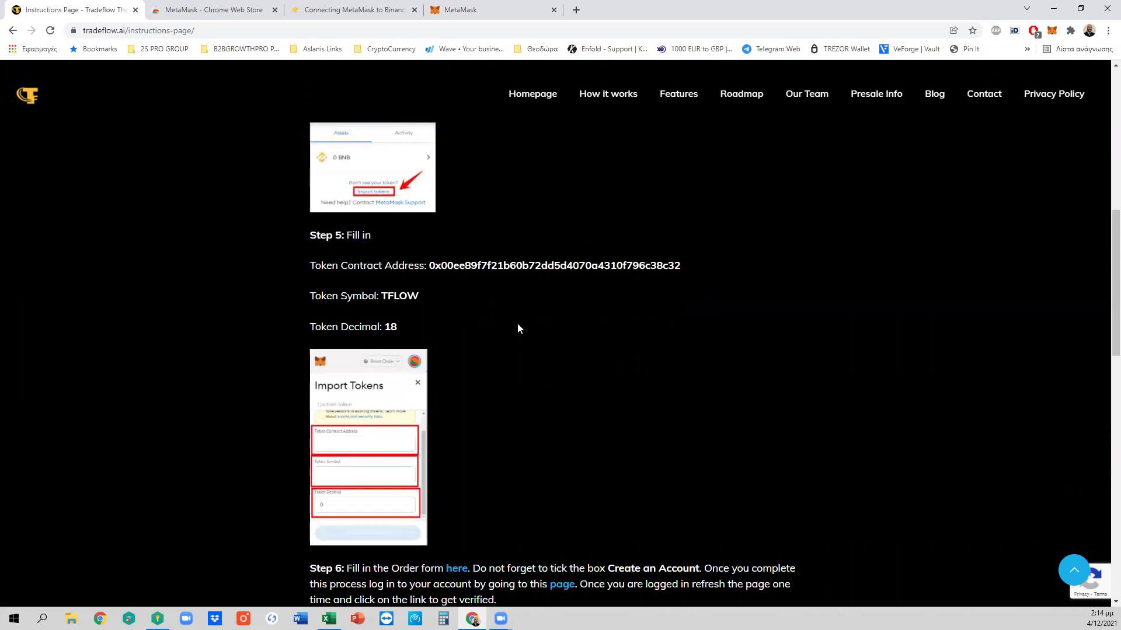
Close the MetaMask tab containing the empty network form
click(490, 11)
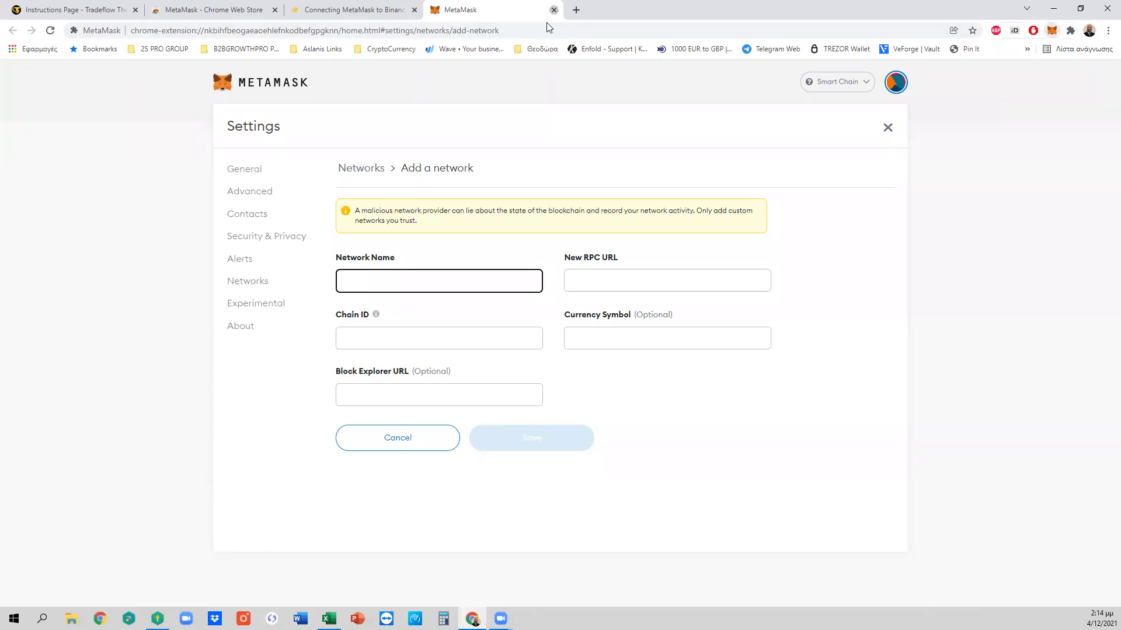
key(ctrl+w)
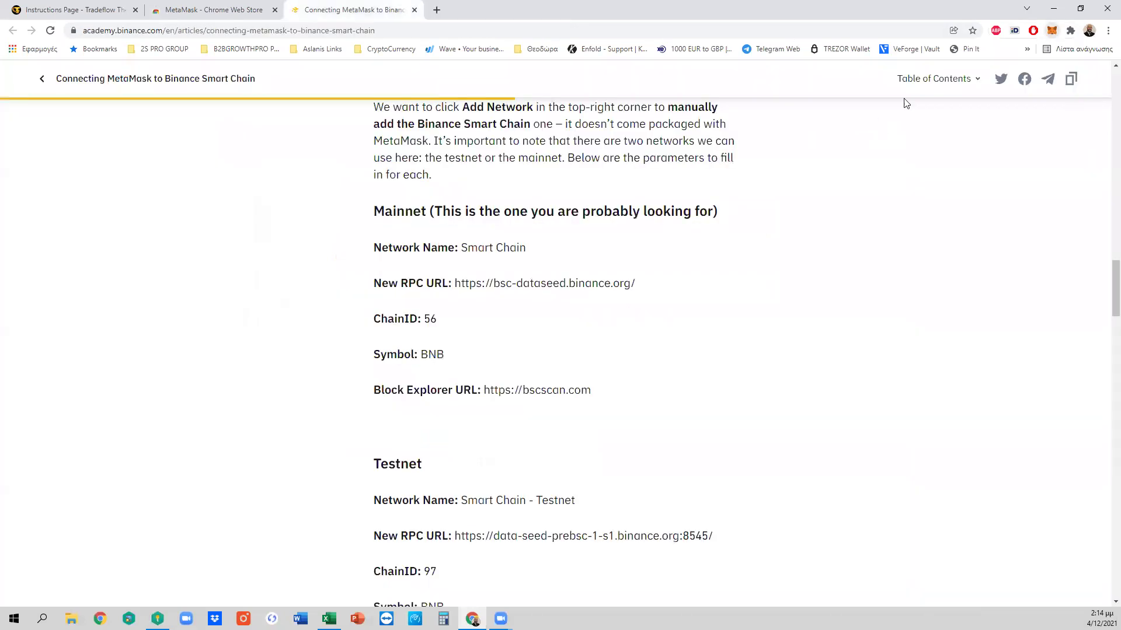
click(1050, 32)
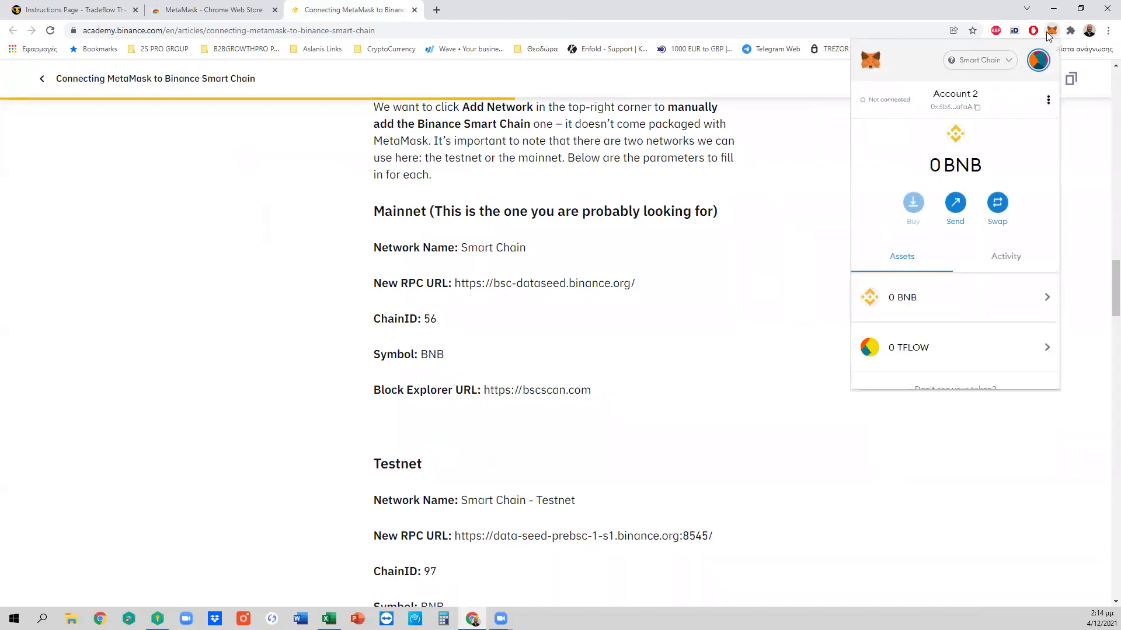
scroll(990, 289, down, 1)
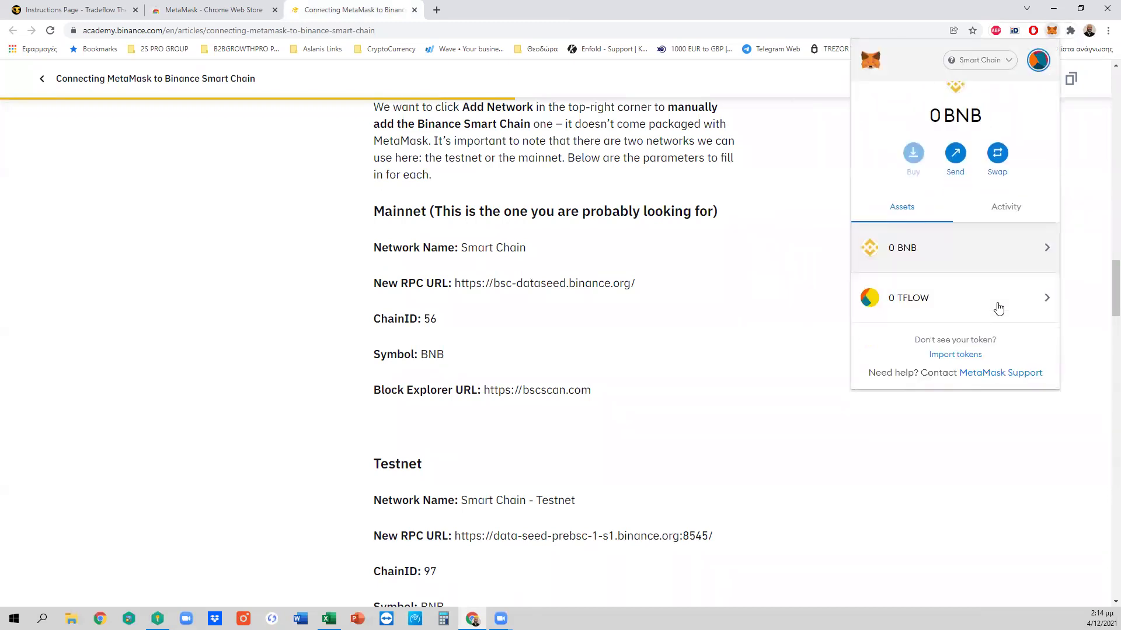
click(968, 353)
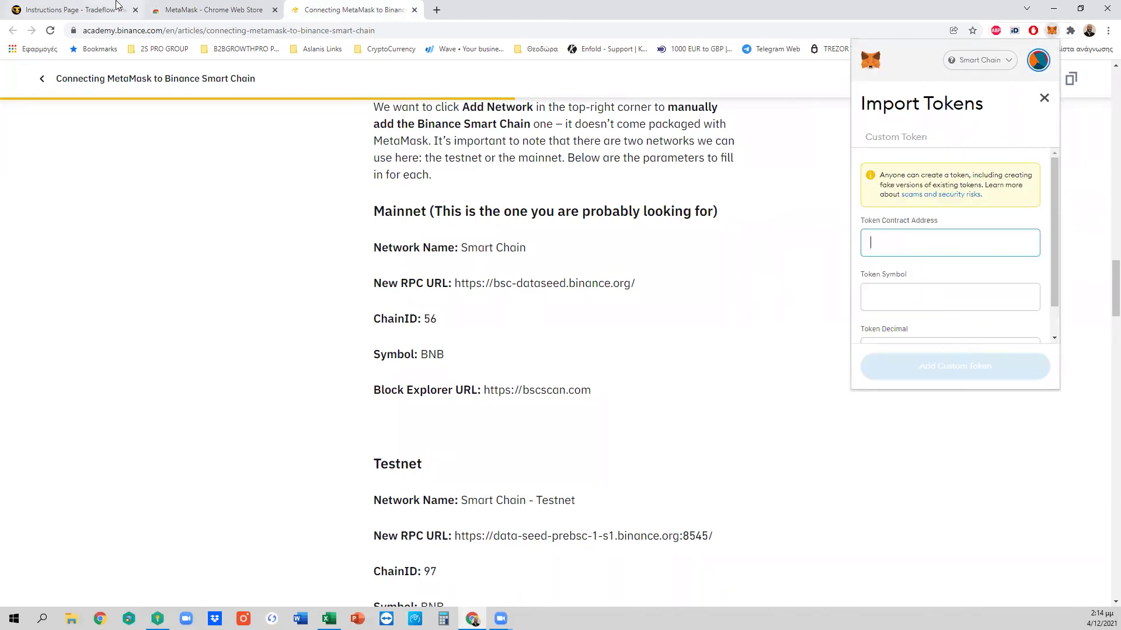
Copy the token contract address given in Step 5 of the TradeFlow instructions
click(88, 9)
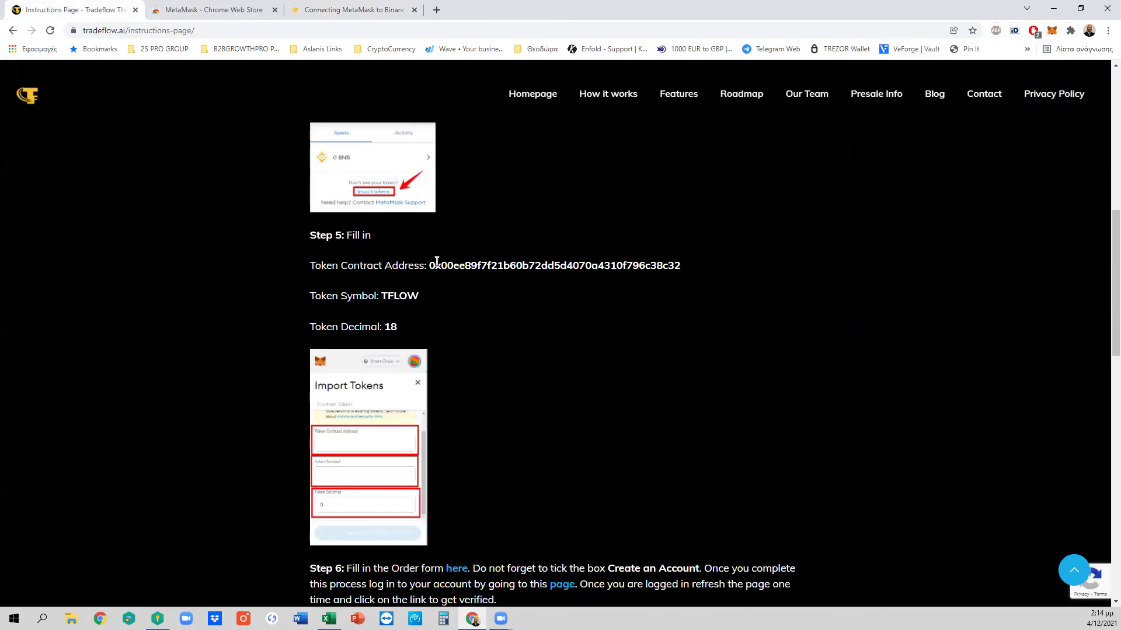
drag(430, 266, 509, 264)
drag(676, 261, 681, 261)
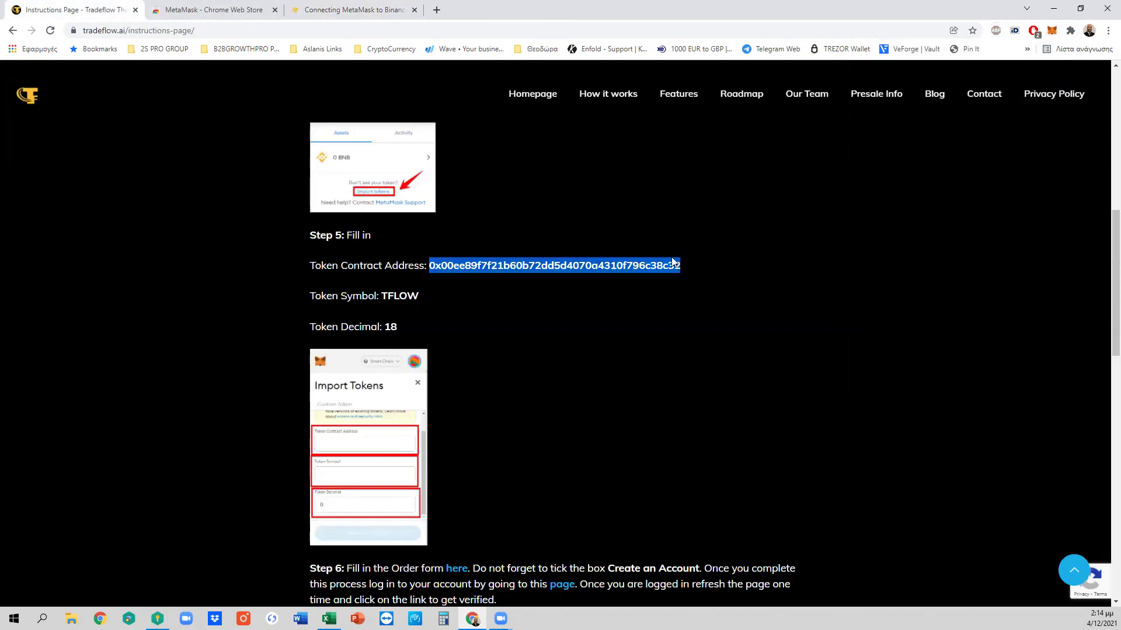
right_click(640, 266)
click(660, 272)
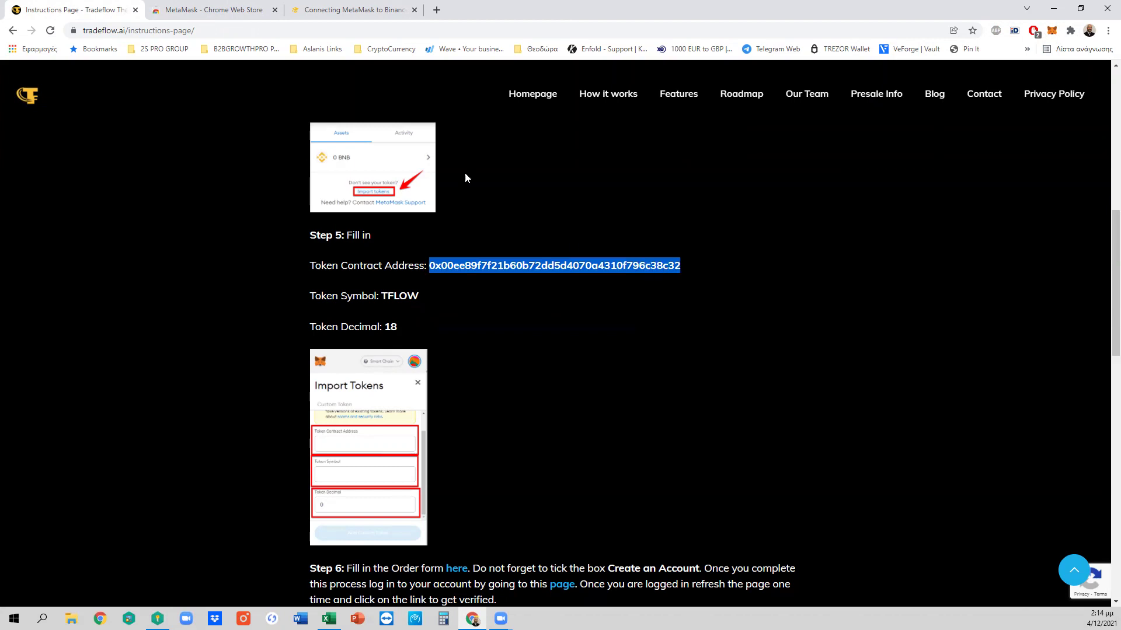
click(1053, 32)
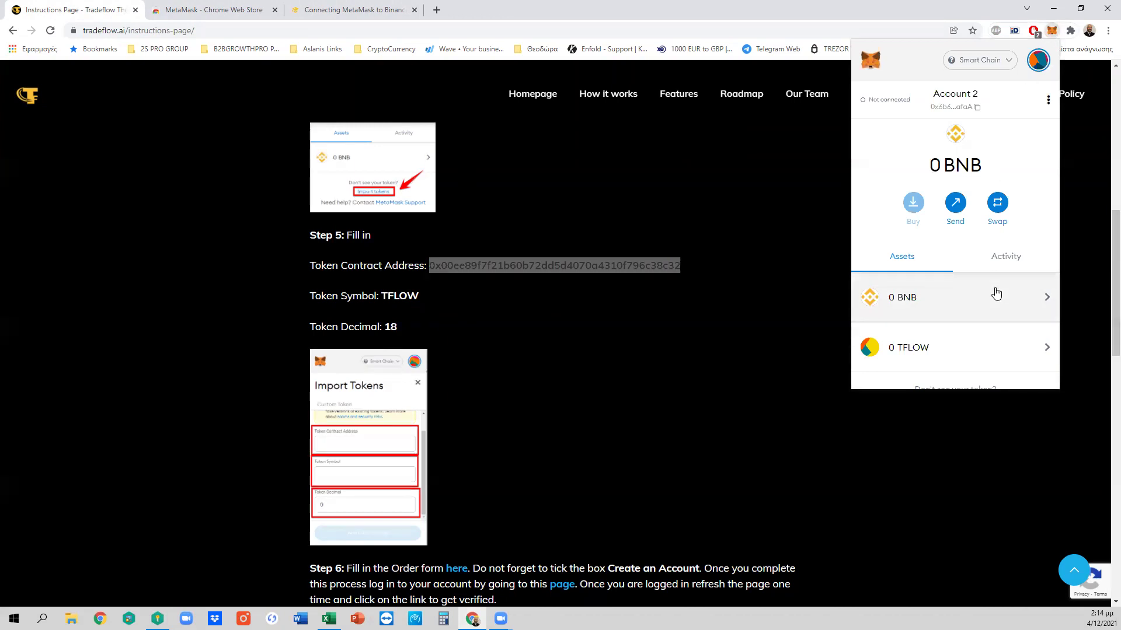
scroll(976, 335, down, 1)
click(967, 356)
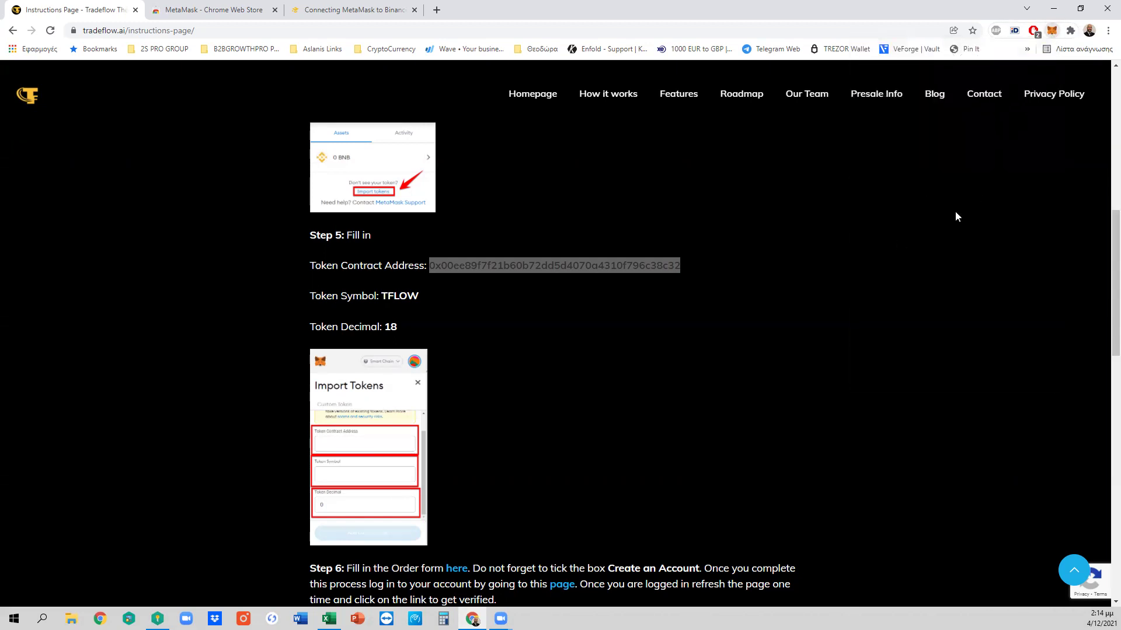
Open MetaMask's token import form and paste 0x00ee89f7f21b60b72dd5d4070a4310f796c38c32 as the token contract address
click(1052, 30)
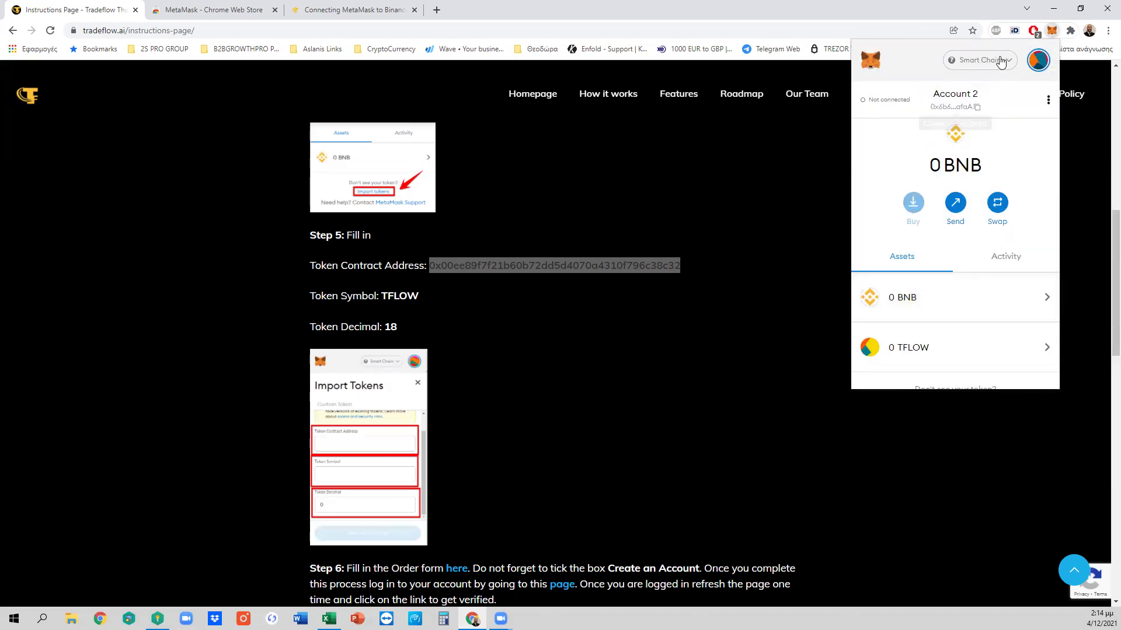
scroll(967, 291, down, 1)
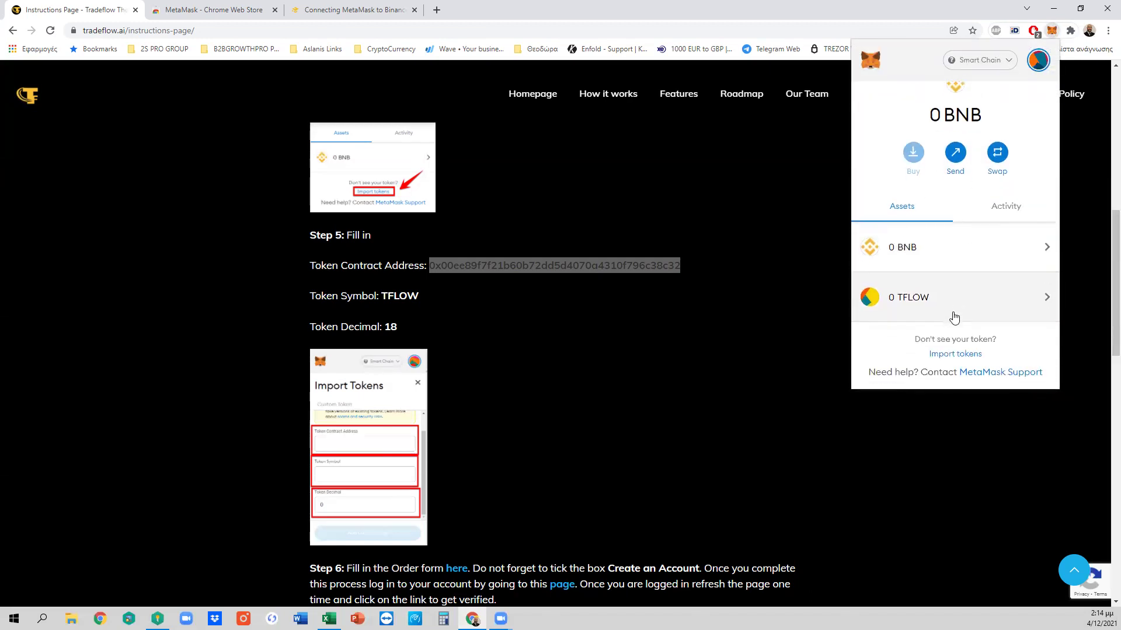
click(955, 354)
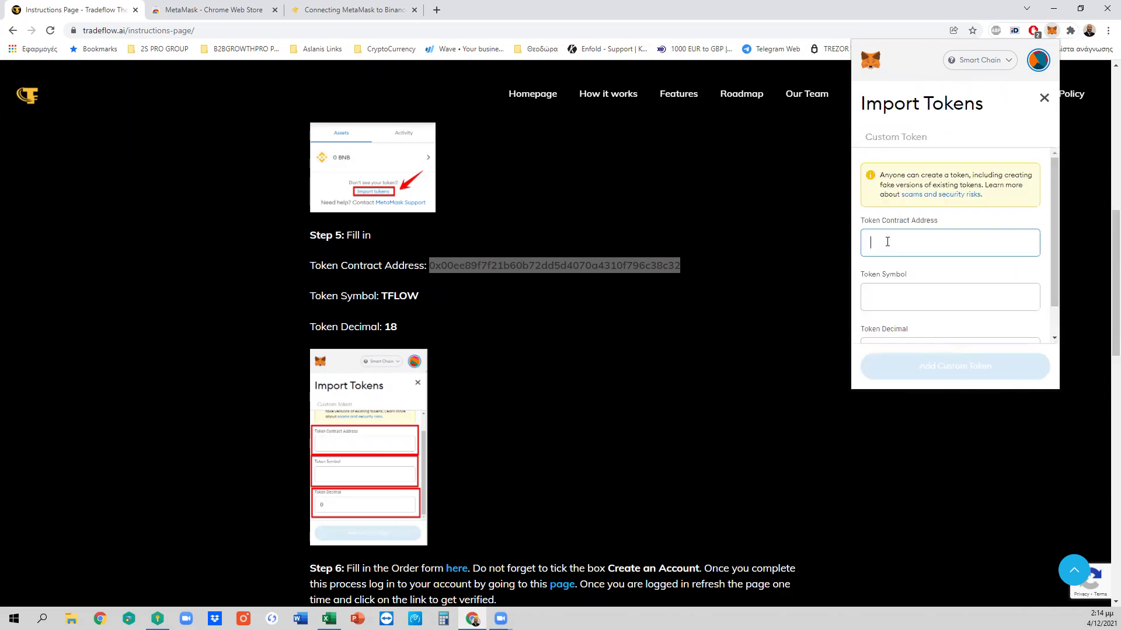
key(ctrl+v)
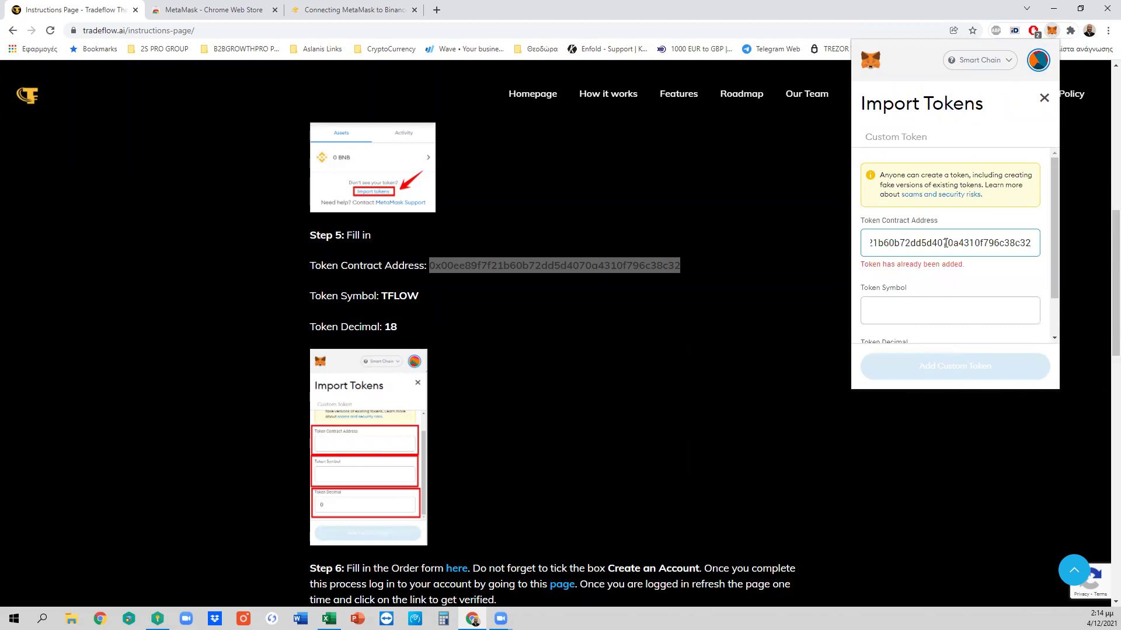
Close MetaMask's token import form and check the account's asset list for TFLOW
scroll(908, 245, down, 2)
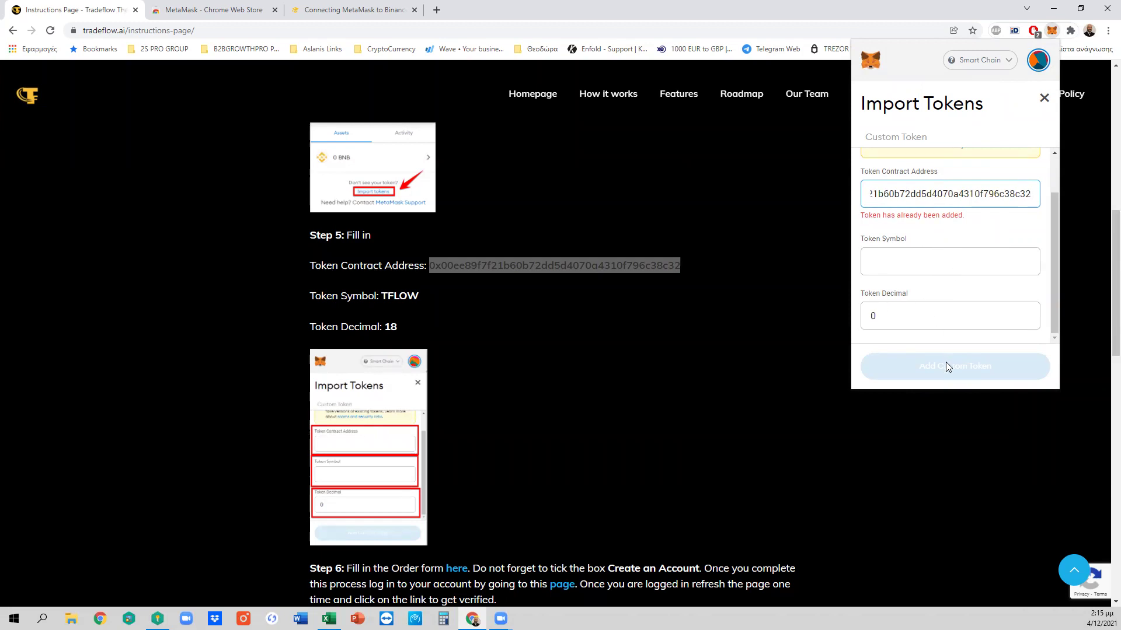
click(1044, 99)
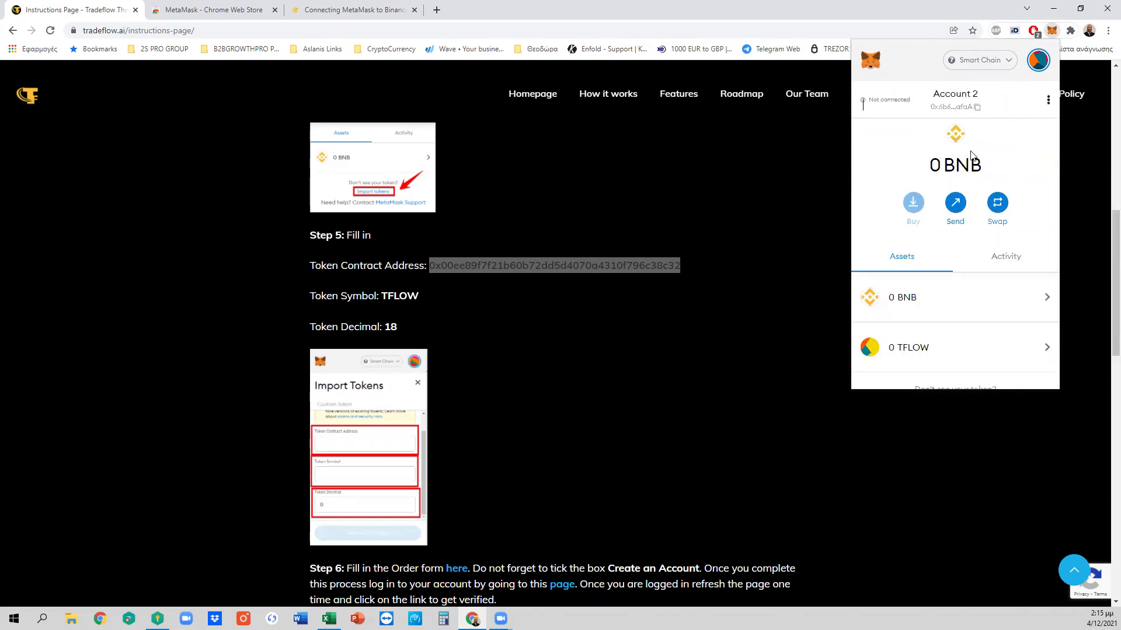
scroll(1030, 344, down, 1)
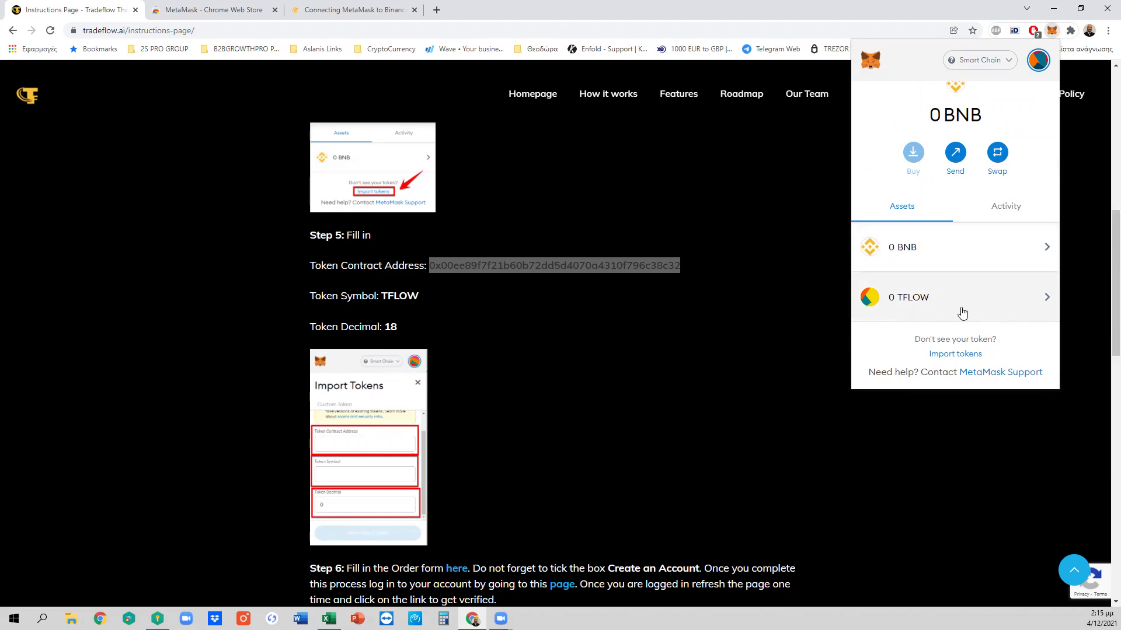
scroll(958, 309, up, 1)
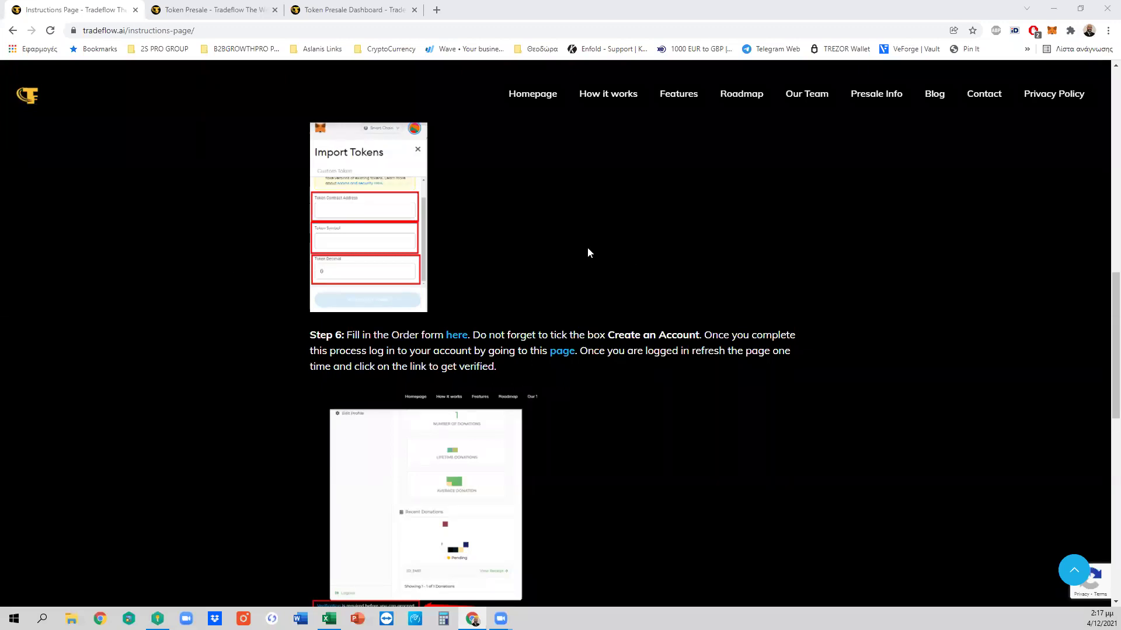
Read Step 6 of the TradeFlow instructions and look over the Token Presale order form
scroll(560, 258, up, 1)
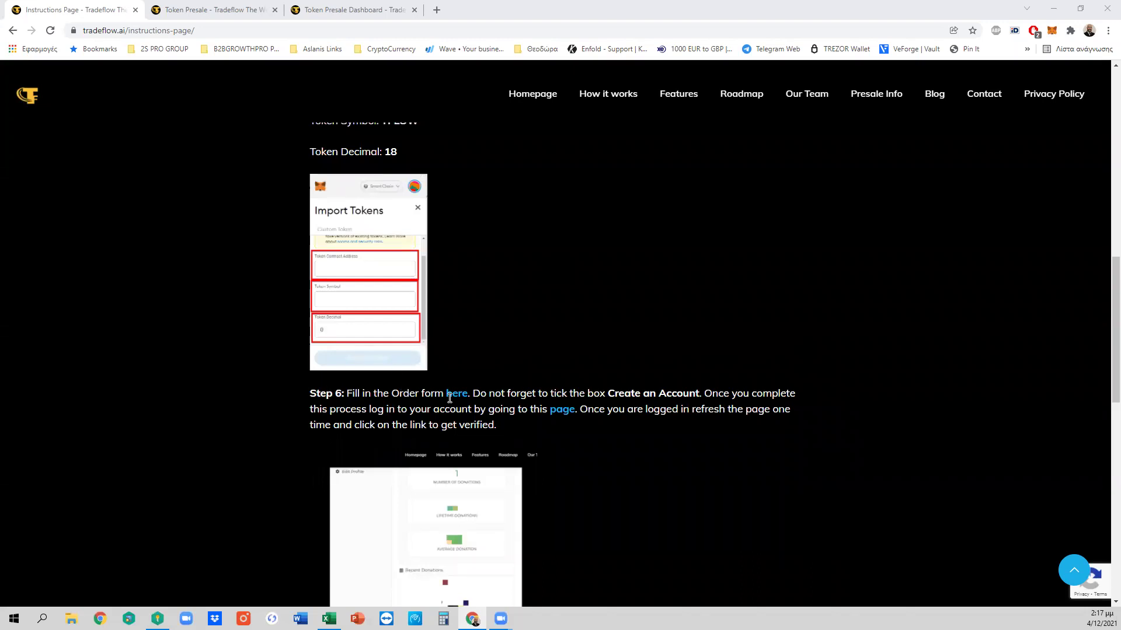
click(216, 10)
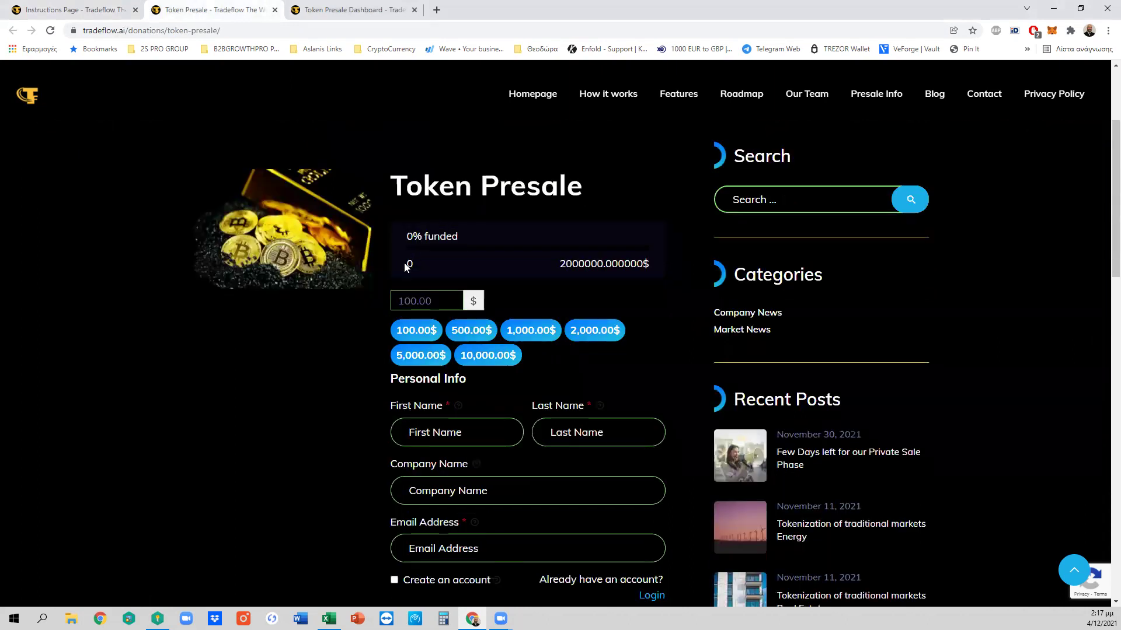
scroll(337, 324, down, 2)
scroll(336, 321, down, 1)
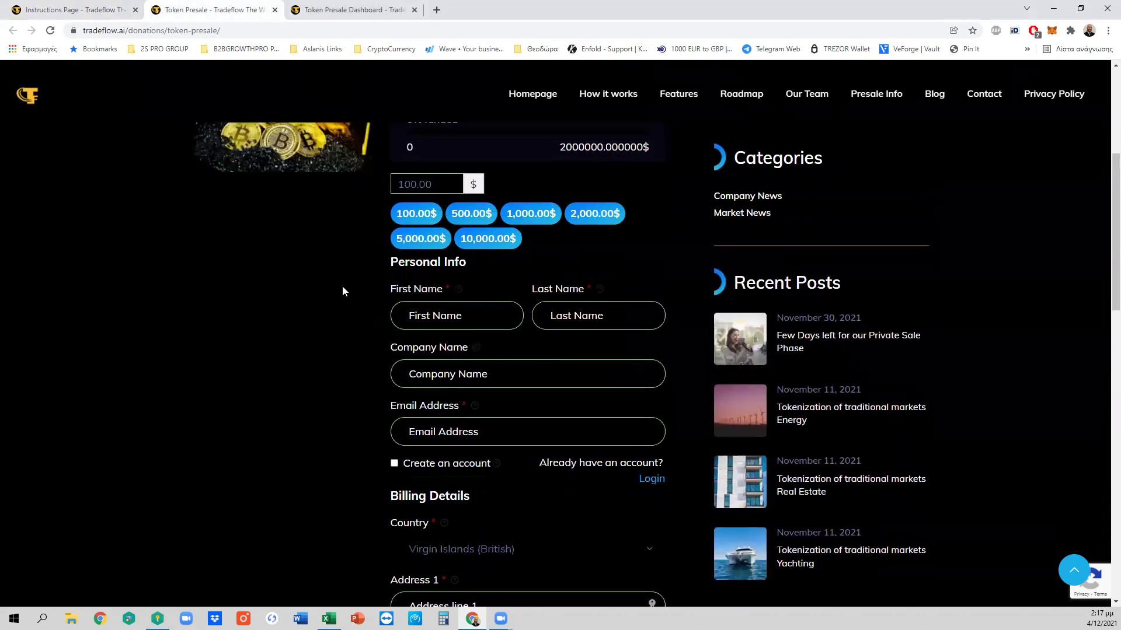
Choose 100.00$ as the purchase amount on the Token Presale order form
click(428, 220)
scroll(523, 263, up, 2)
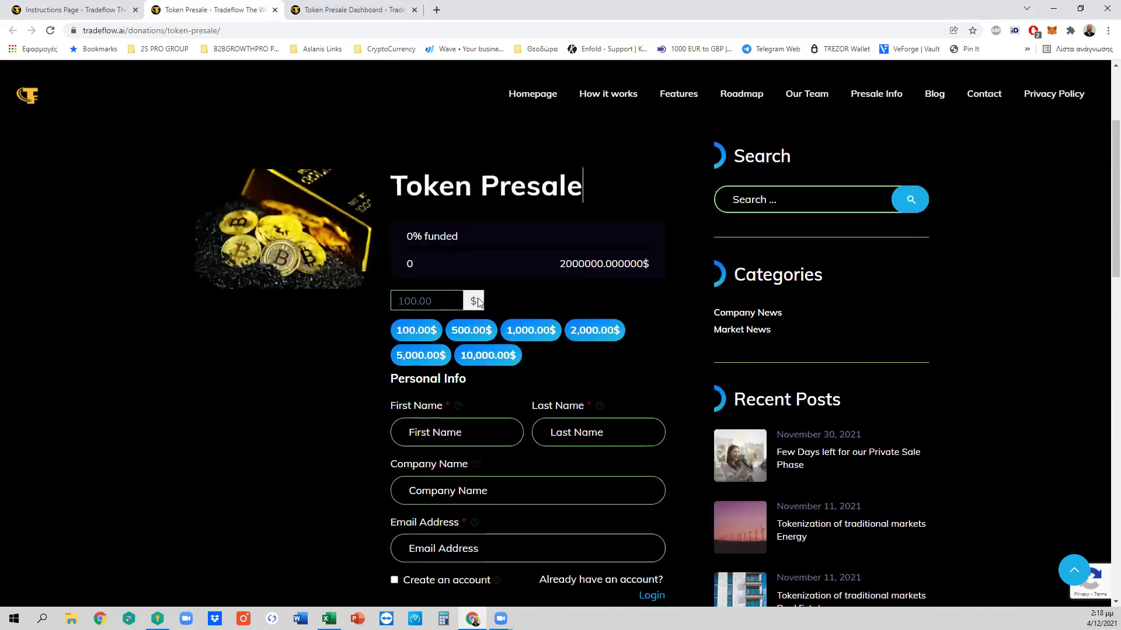
click(464, 331)
click(415, 330)
scroll(381, 325, down, 2)
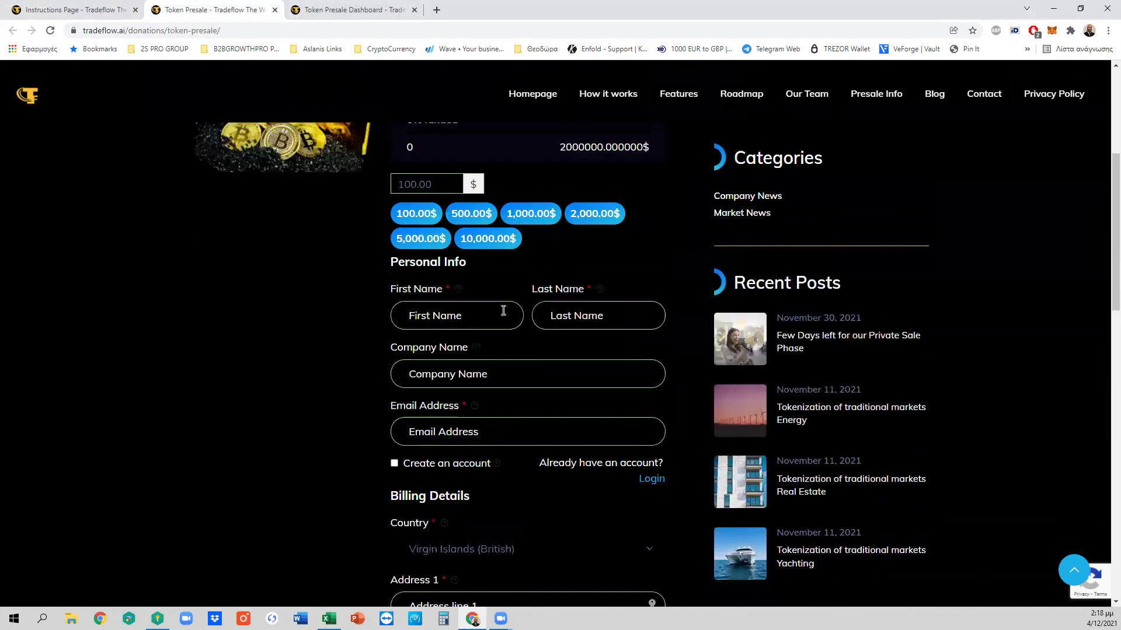
Go through the Personal Info fields and enable Create an account on the order form
scroll(528, 310, down, 1)
scroll(436, 312, down, 1)
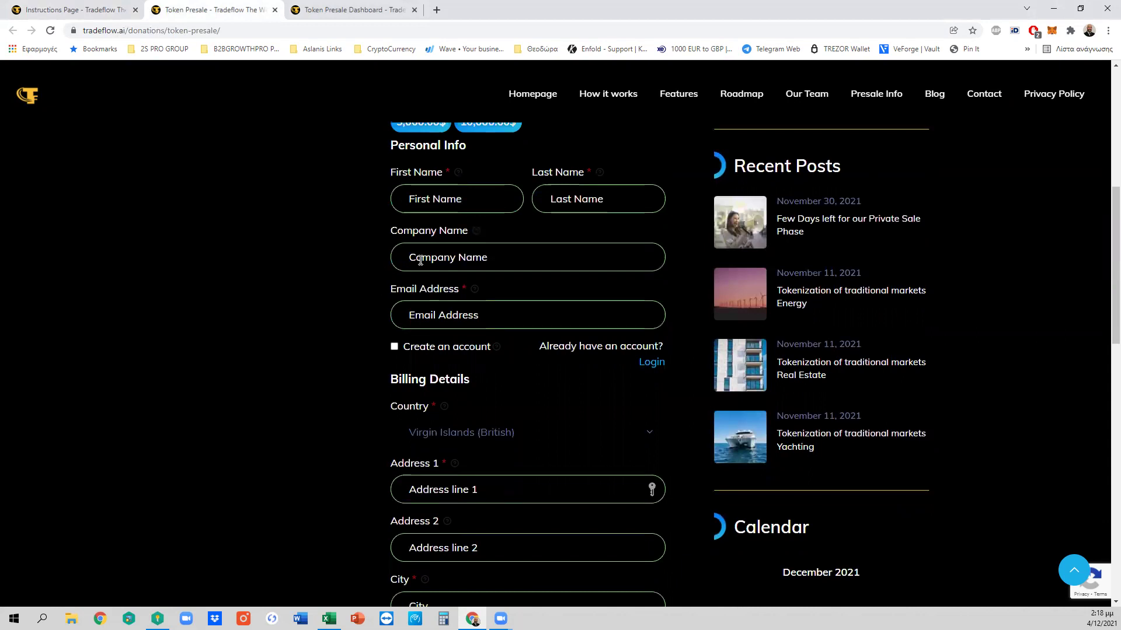
scroll(574, 260, down, 1)
scroll(552, 261, down, 1)
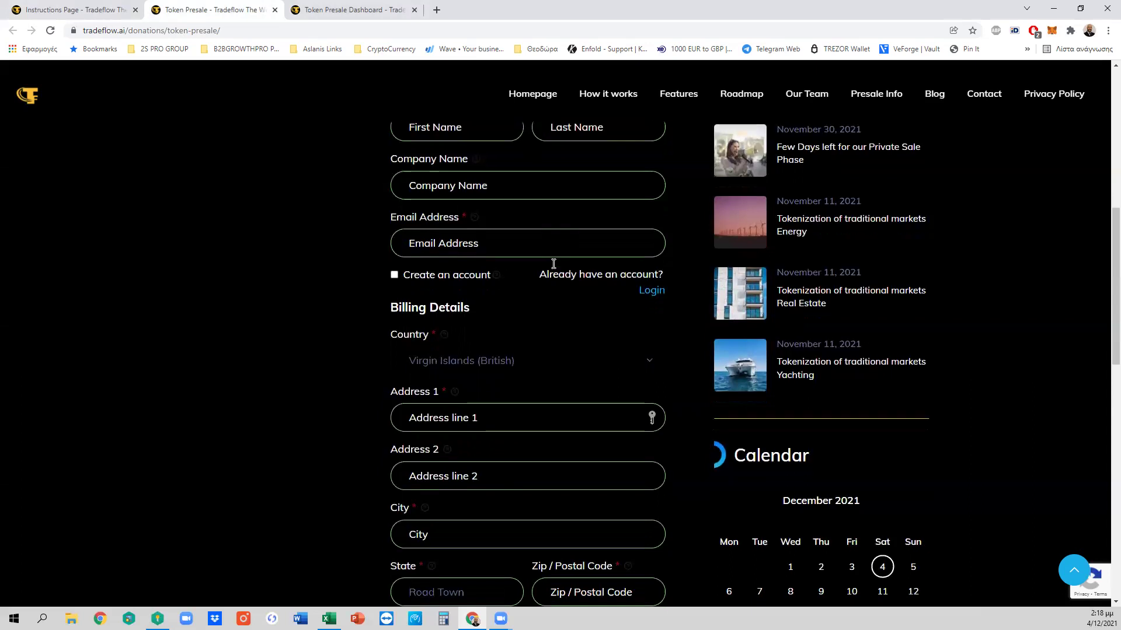
click(394, 231)
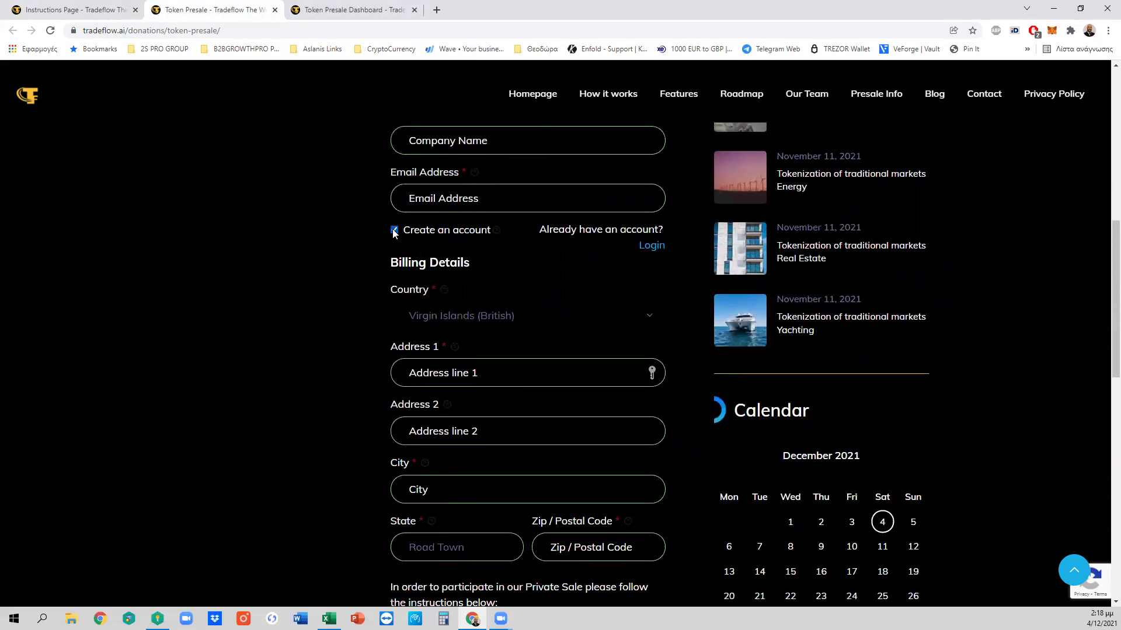
Go through the Billing Details fields and accept the Token Presale Agreement
scroll(377, 233, down, 2)
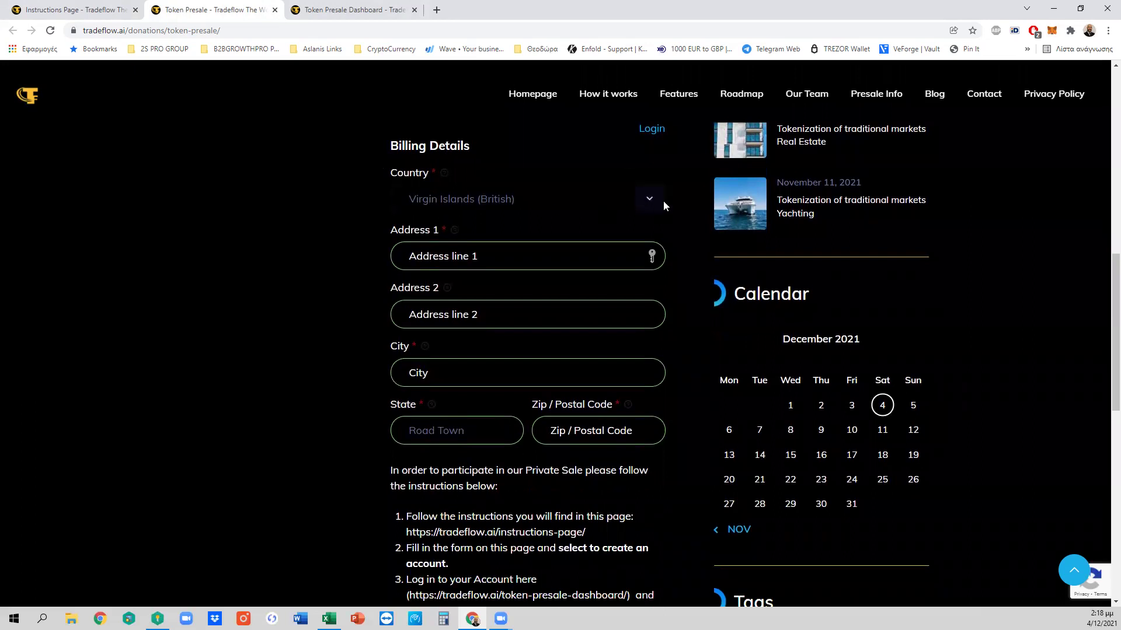
scroll(502, 244, down, 1)
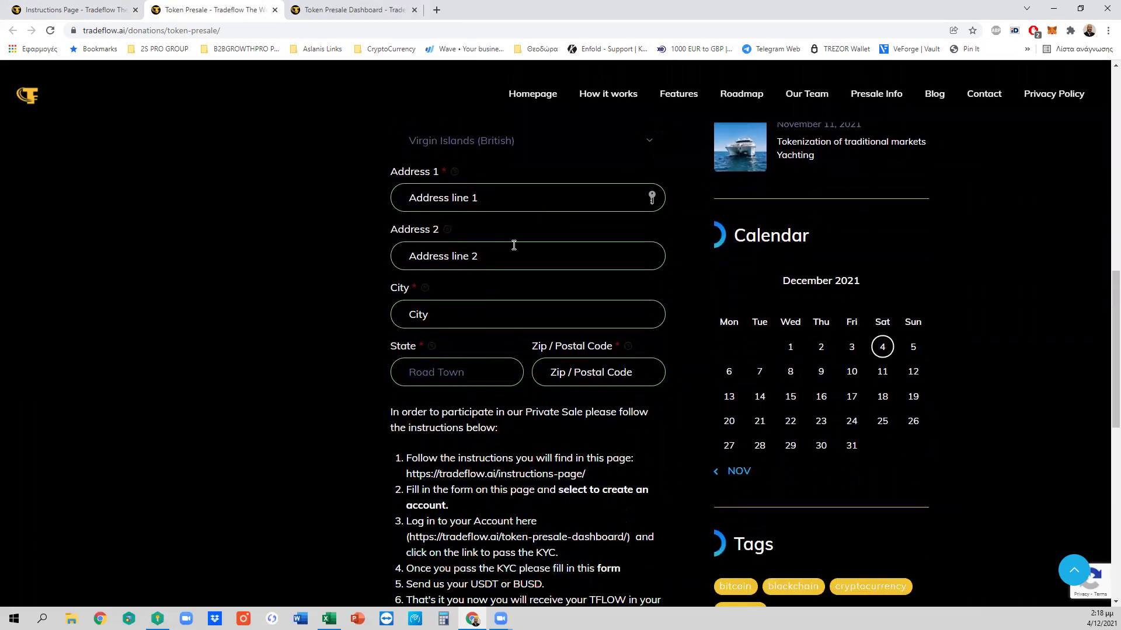
scroll(467, 309, down, 2)
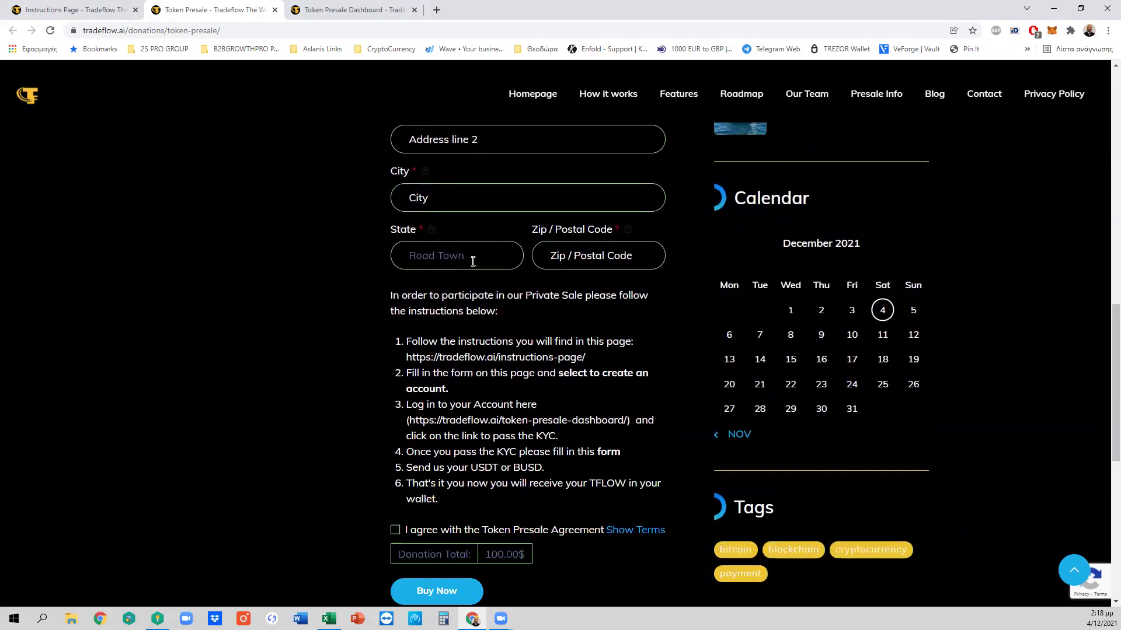
scroll(626, 255, down, 1)
scroll(626, 259, down, 1)
click(395, 414)
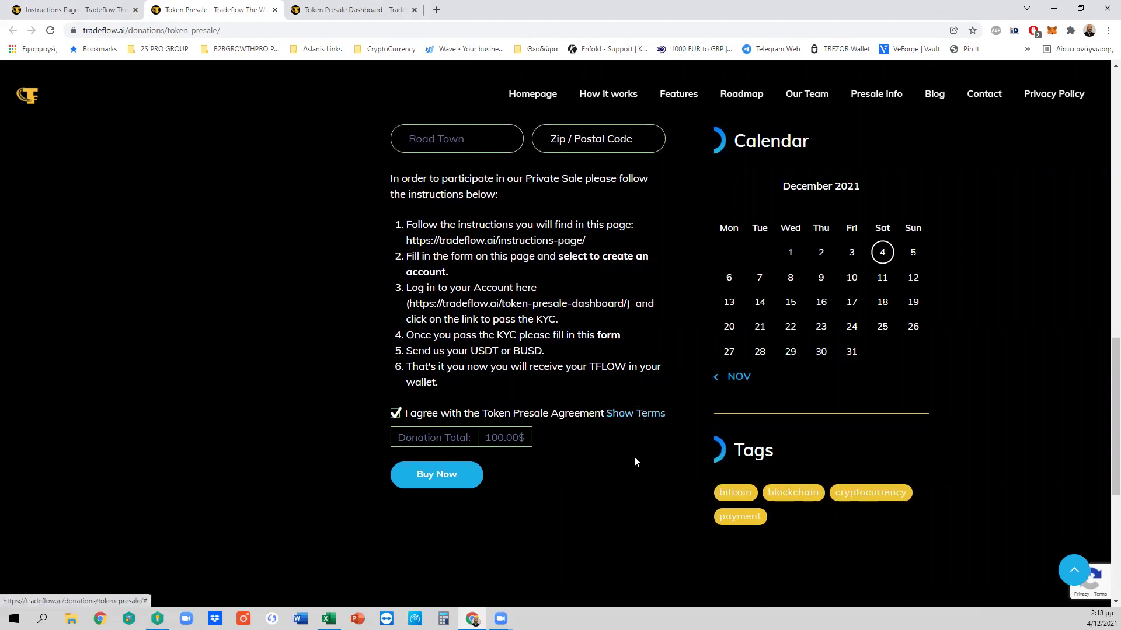
Show the order form's terms, open the Token Presale Agreement in a new tab and skim it
click(643, 415)
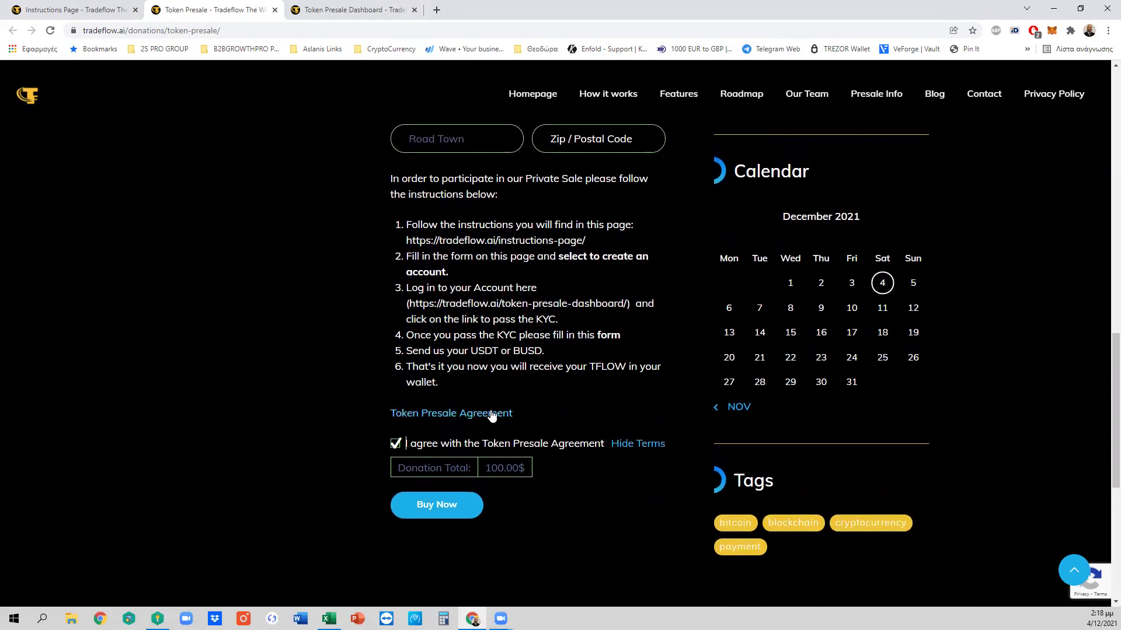
right_click(493, 413)
click(531, 422)
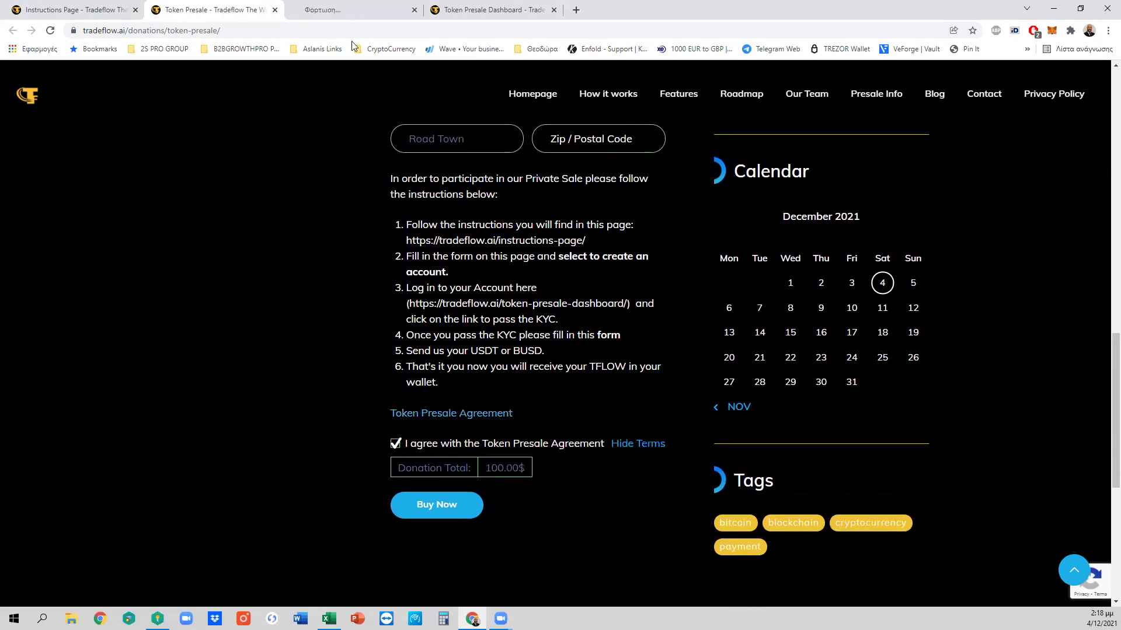
click(353, 10)
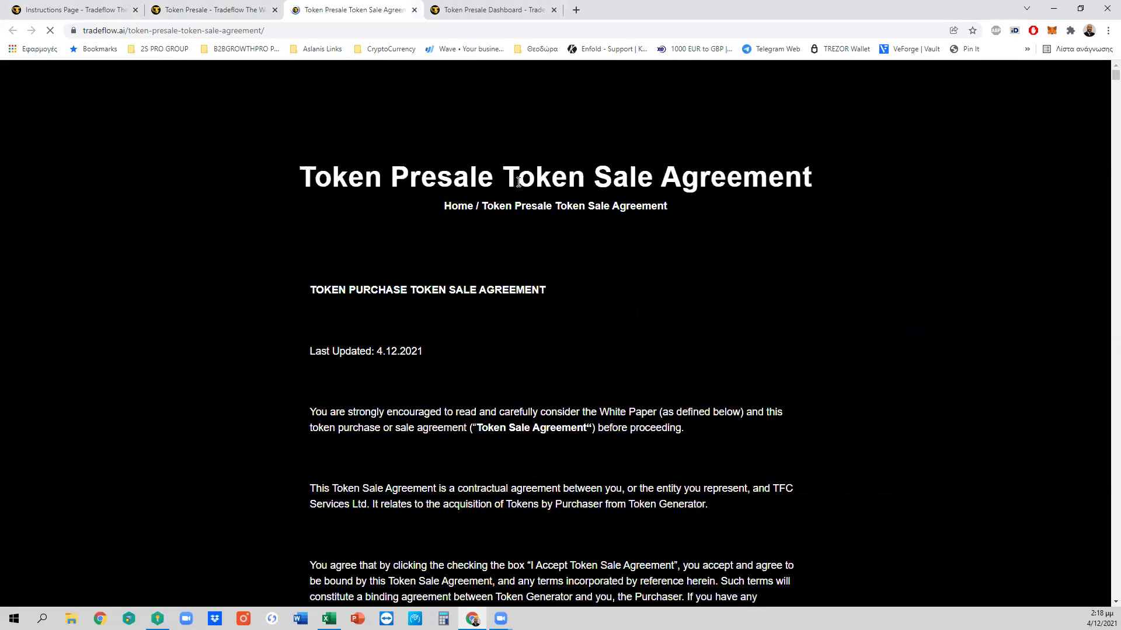
scroll(580, 302, down, 8)
scroll(580, 303, up, 8)
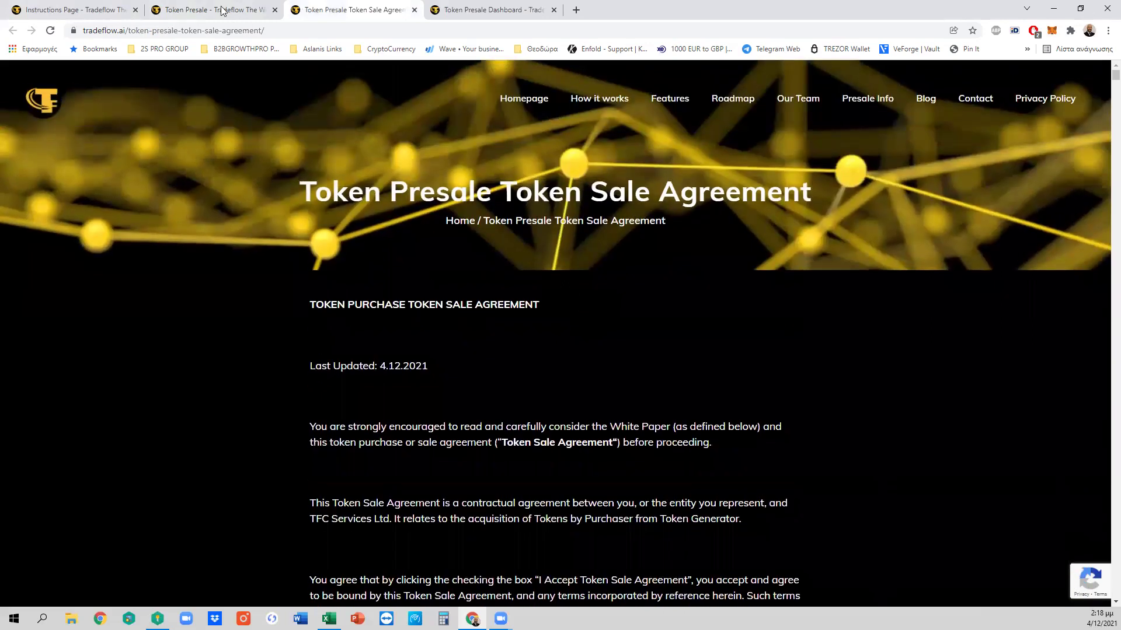
Return to the Token Presale order form and review it from the purchase amount to the Buy Now option
click(215, 8)
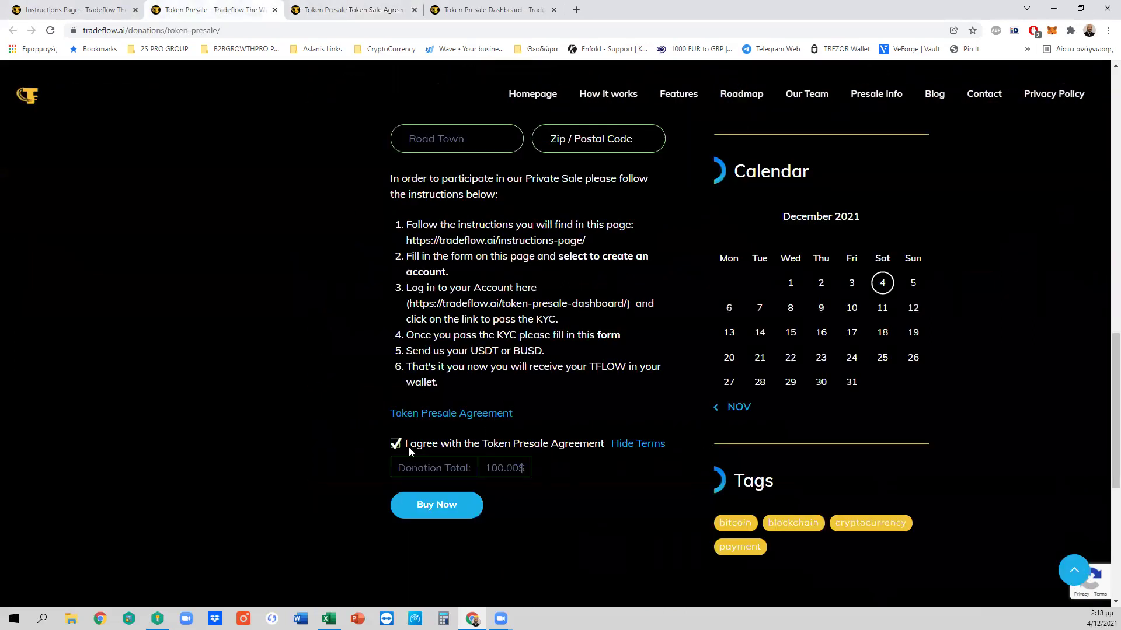
scroll(363, 384, up, 1)
scroll(368, 350, up, 5)
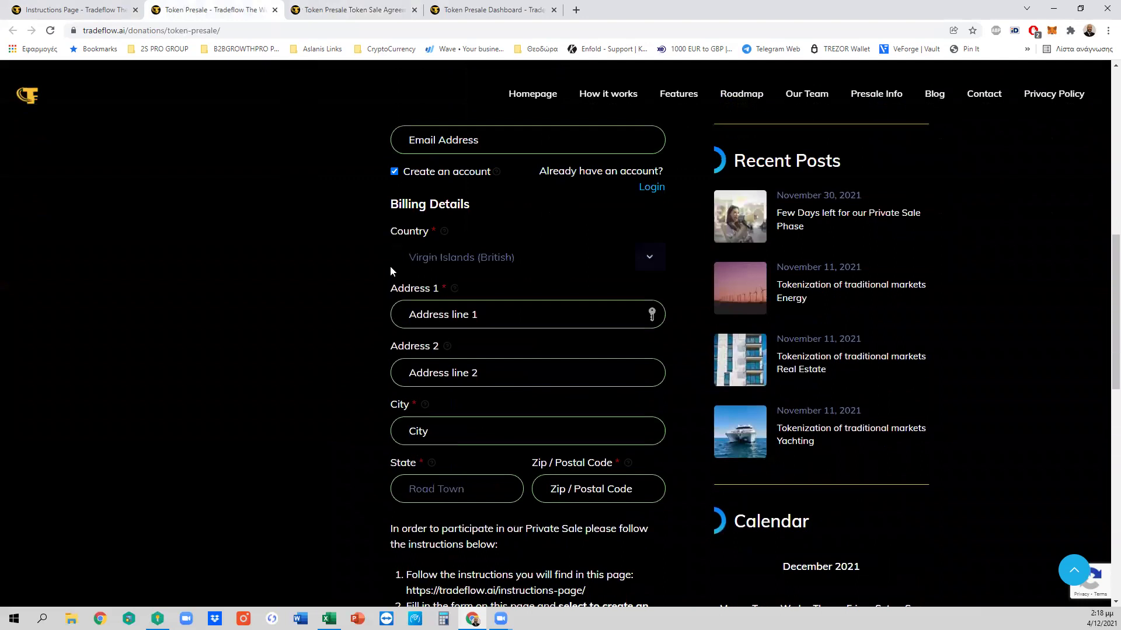
scroll(389, 269, up, 3)
scroll(390, 271, down, 12)
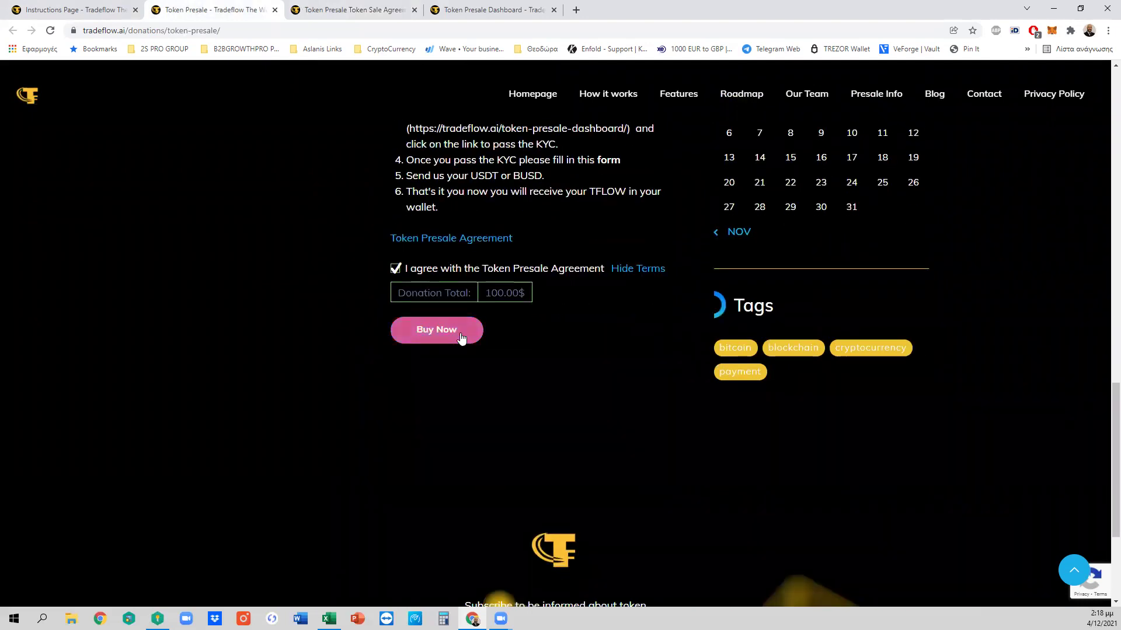
scroll(461, 338, up, 3)
scroll(462, 350, up, 7)
scroll(464, 359, up, 6)
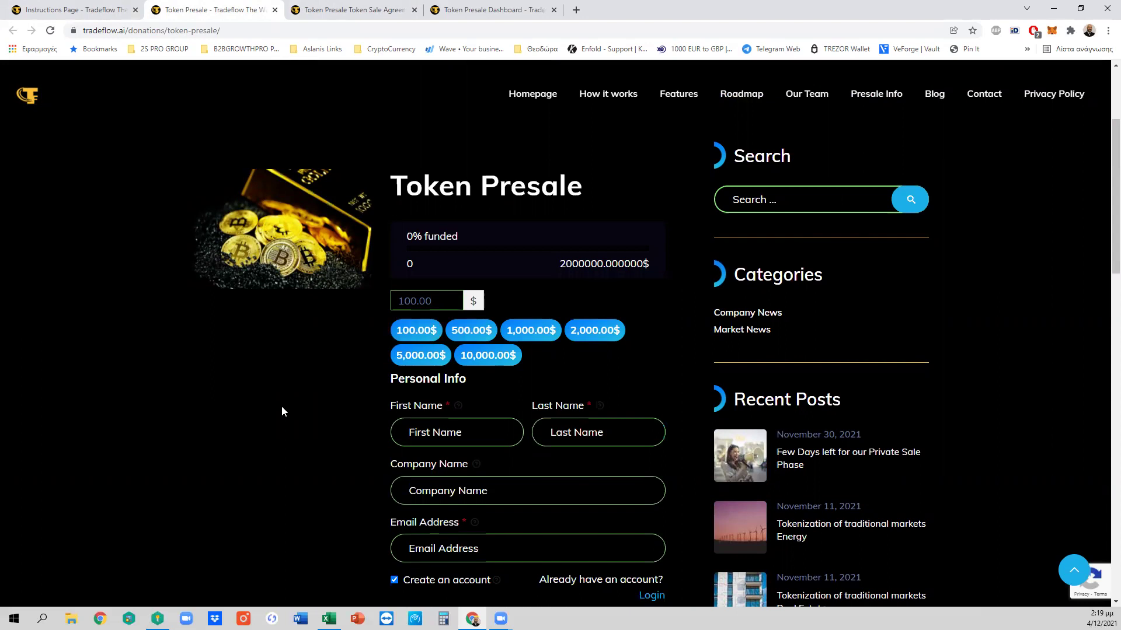
Check the account login link in Step 6 of the instructions and close the Token Sale Agreement tab
click(86, 13)
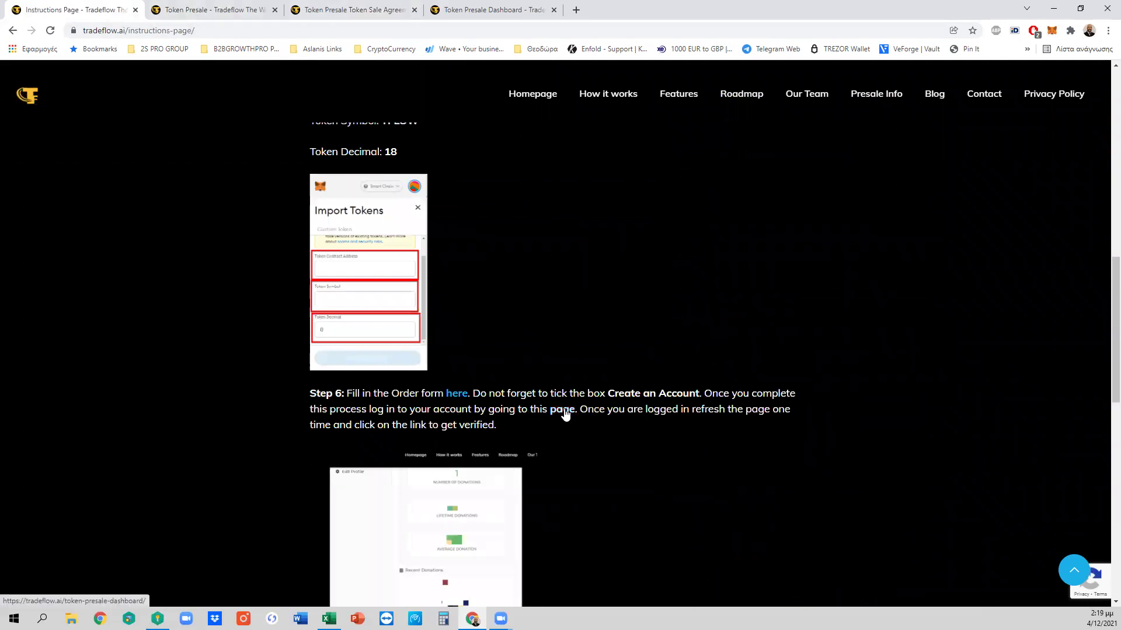
click(353, 15)
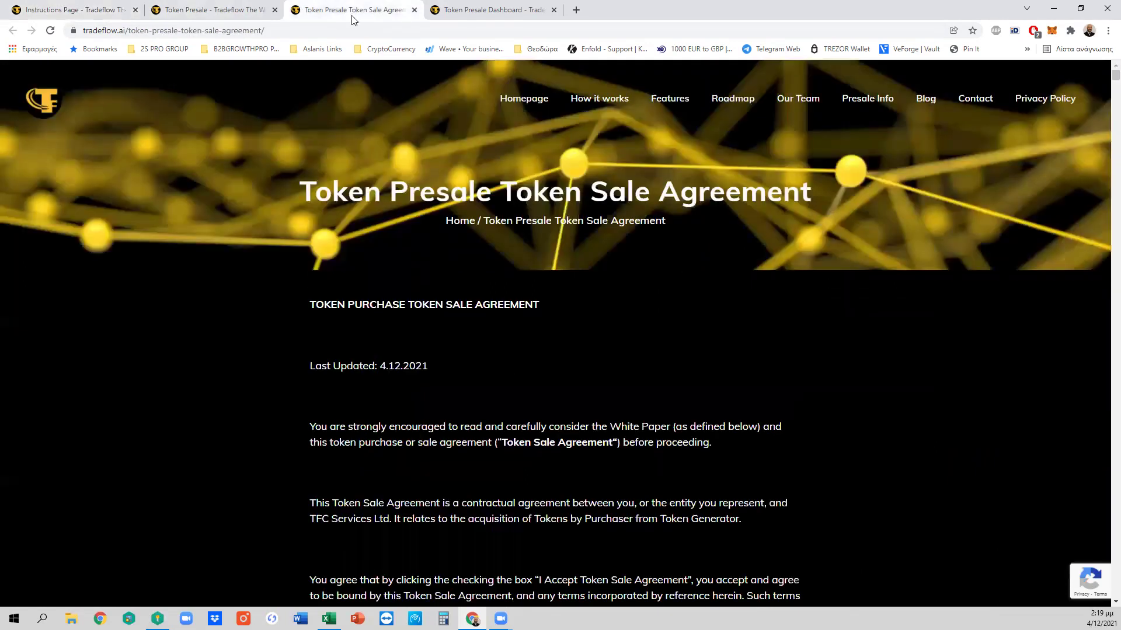
click(414, 10)
Review the Token Presale Dashboard and reload the page to get the verification link
scroll(295, 149, down, 1)
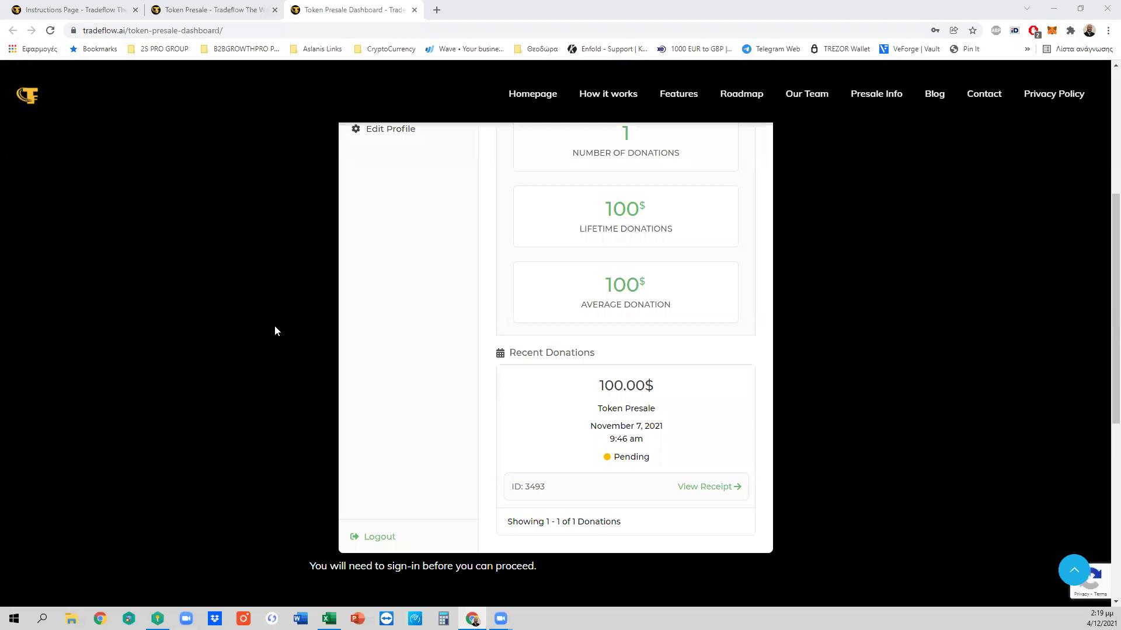
scroll(276, 331, up, 1)
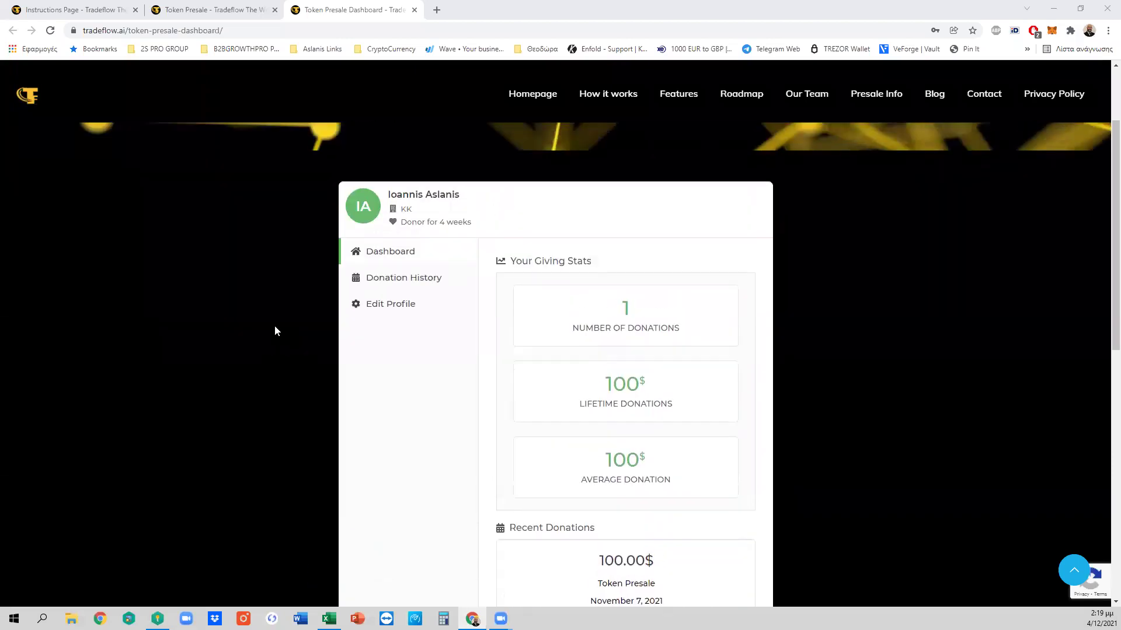
scroll(277, 331, down, 5)
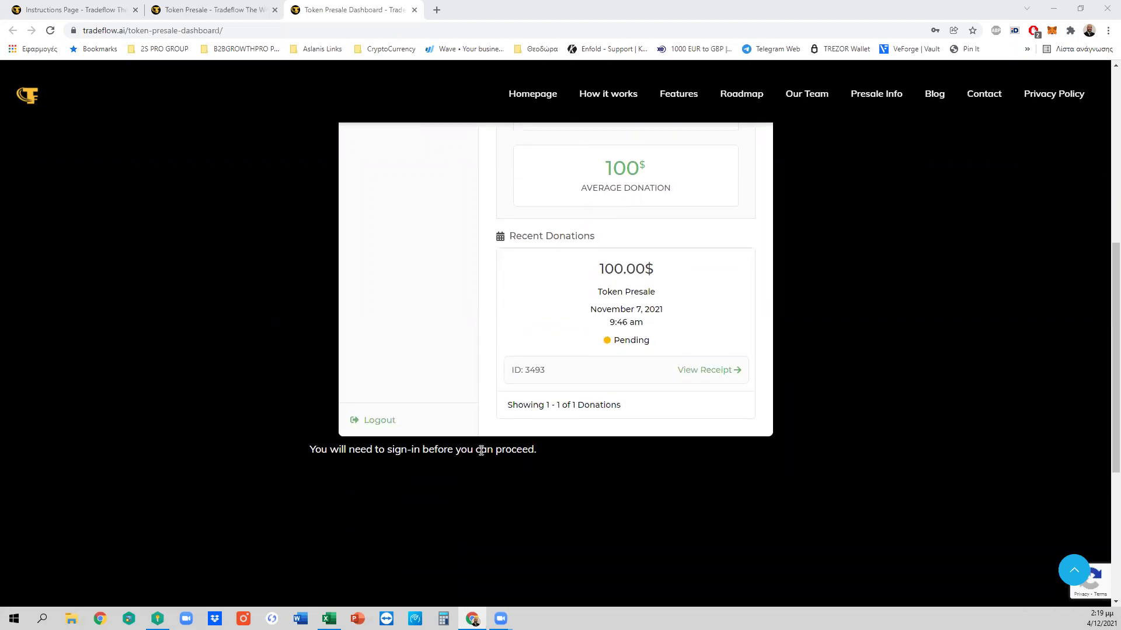
click(50, 30)
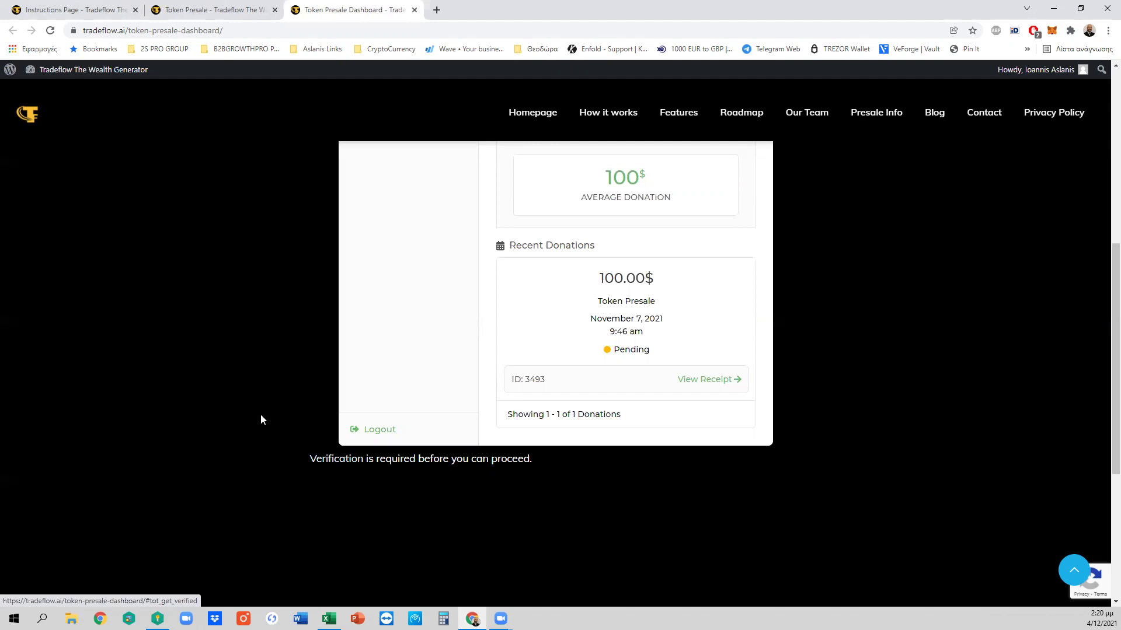
scroll(261, 418, up, 1)
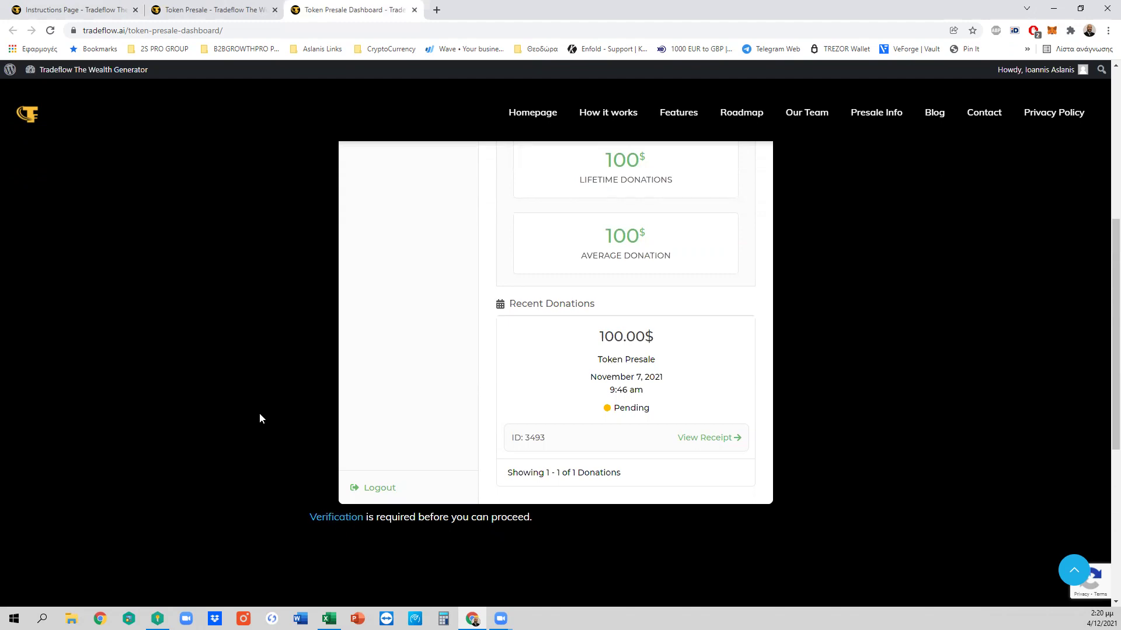
Go back to the TradeFlow instructions and read Steps 7 to 10 about sending USDT or BUSD
click(88, 11)
scroll(232, 273, down, 6)
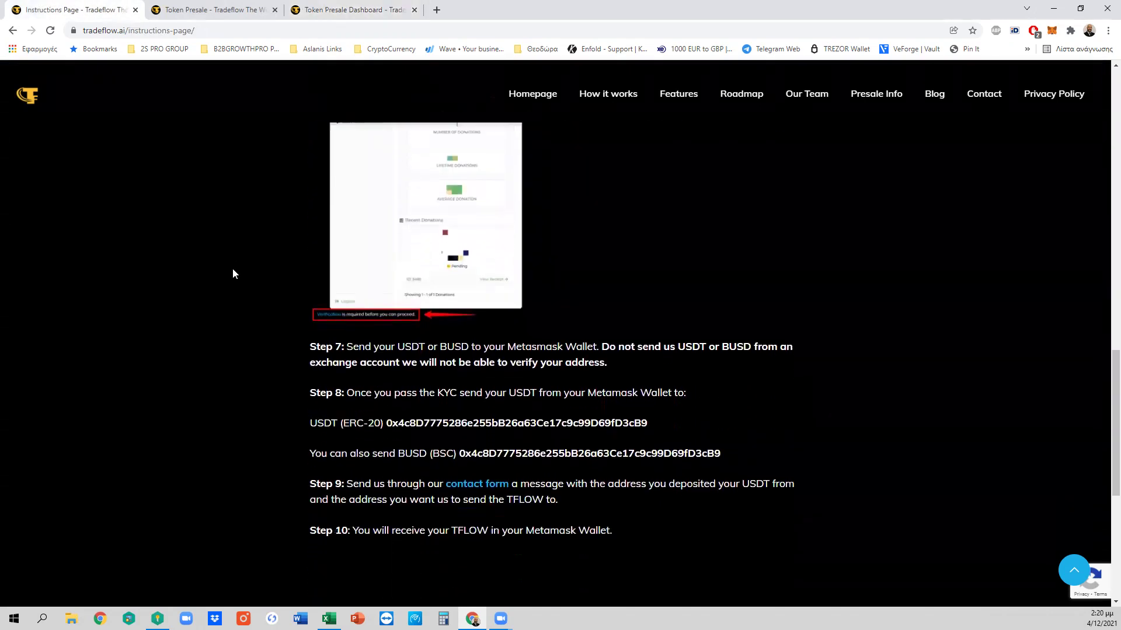
scroll(232, 273, down, 2)
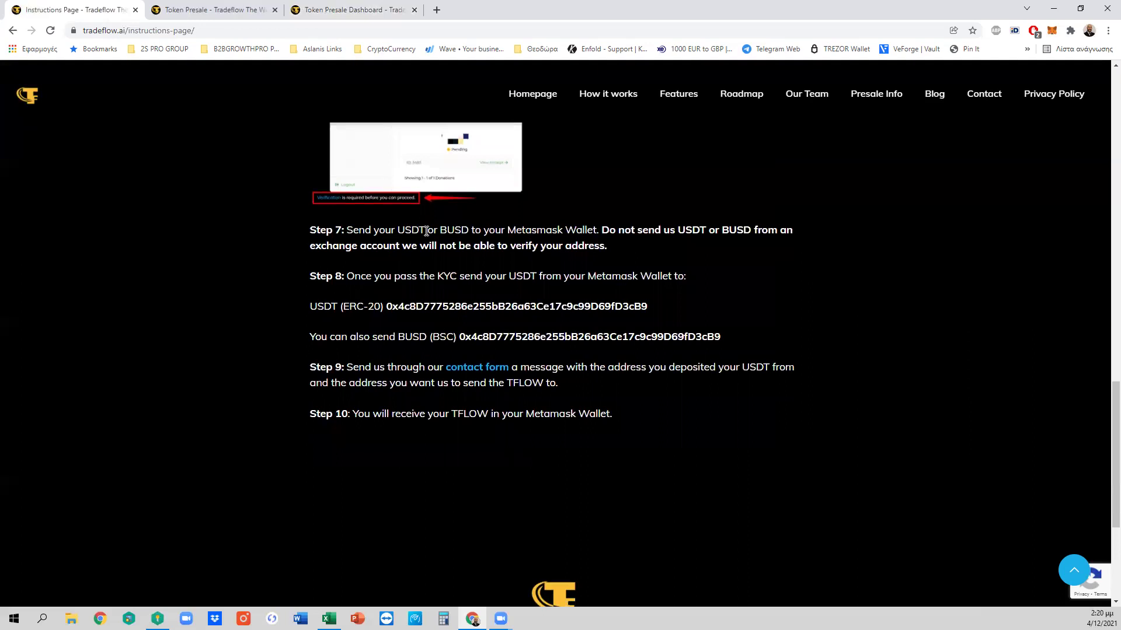
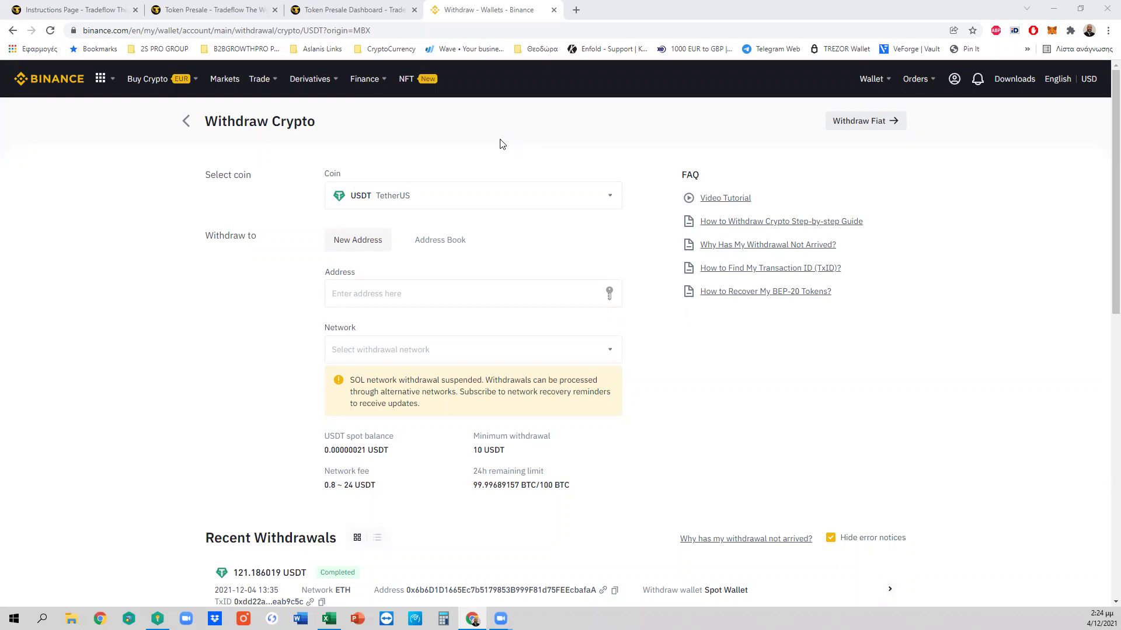
Check the account's balances and assets in the MetaMask wallet from the Binance withdrawal page
click(1049, 30)
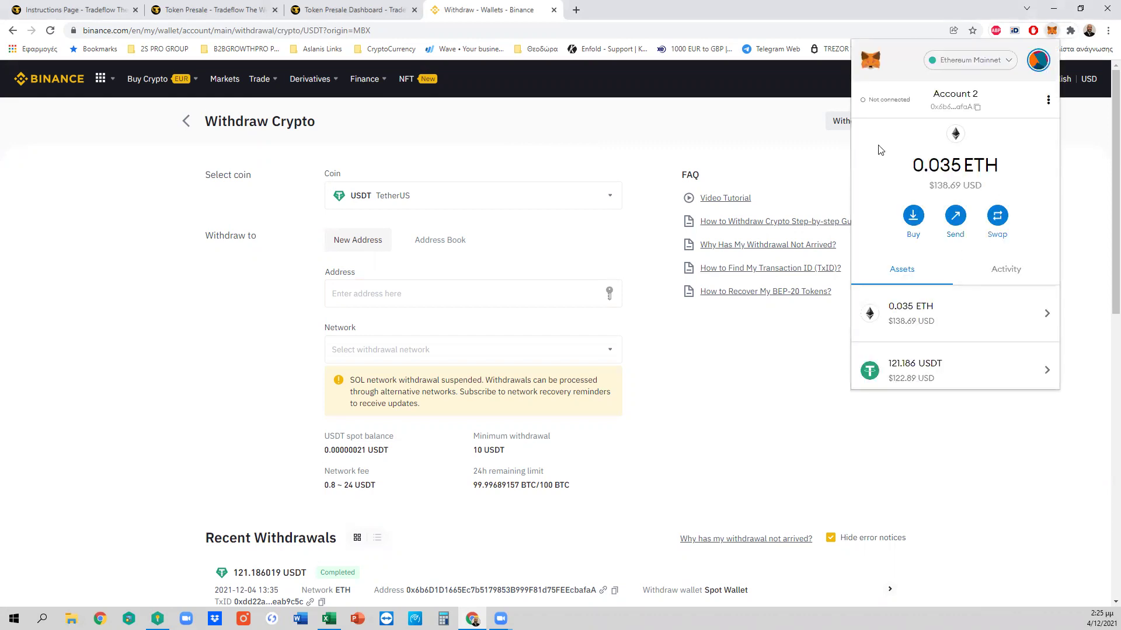
scroll(881, 150, down, 2)
scroll(881, 150, up, 2)
Search the withdrawal coins for "busd" and set BUSD as the coin to withdraw
click(612, 197)
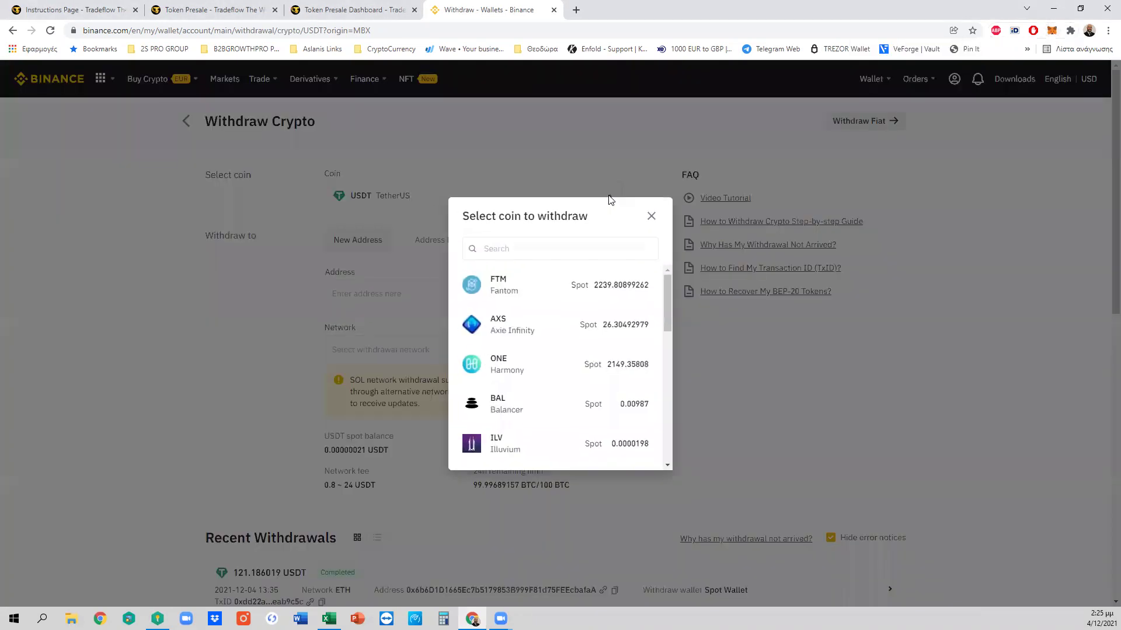
click(537, 250)
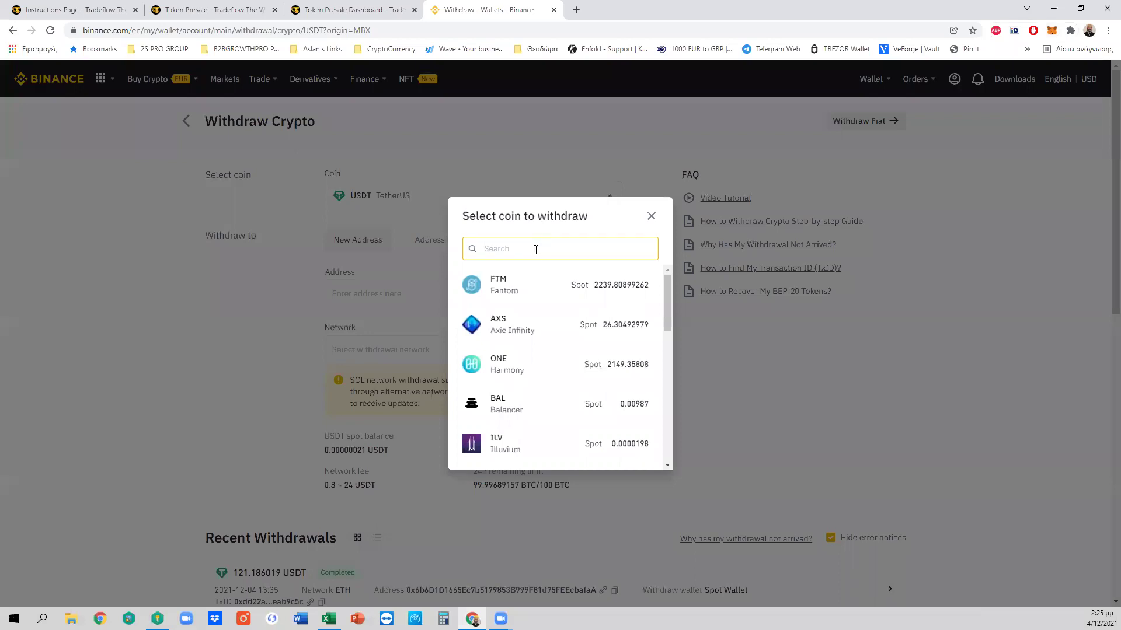
text(busd)
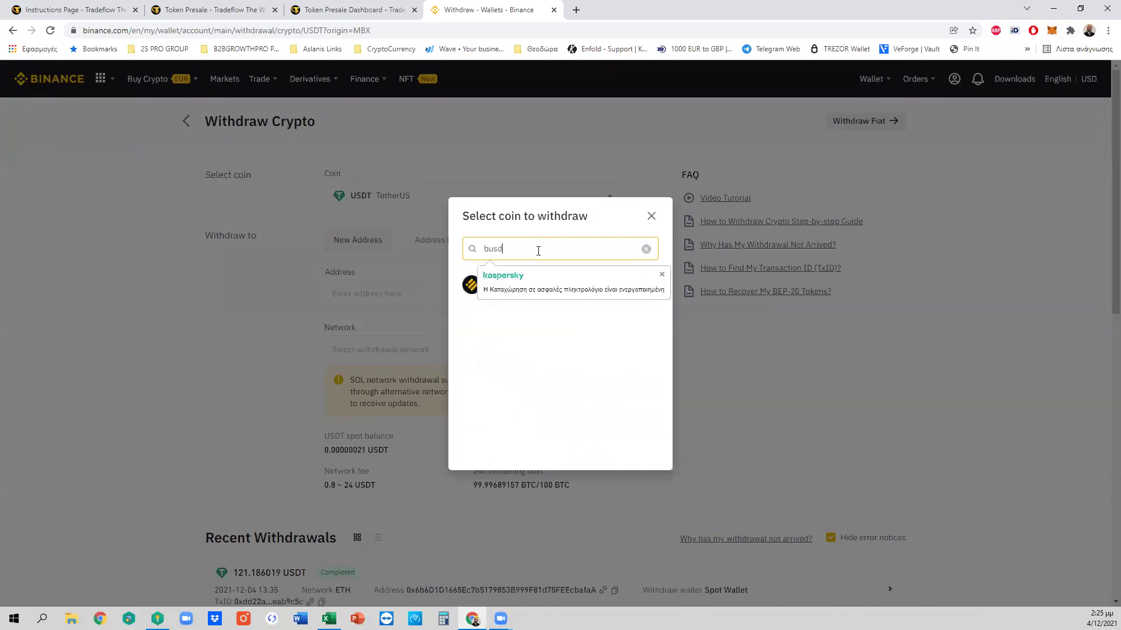
click(485, 286)
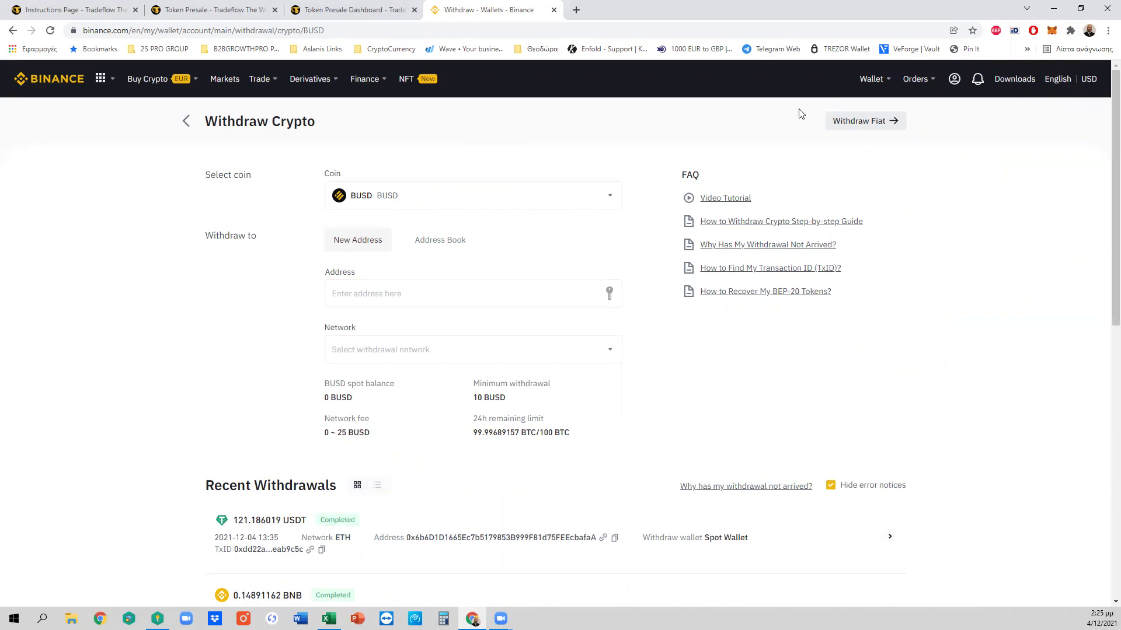
Switch MetaMask to Smart Chain and paste the Account 2 wallet address as the BUSD withdrawal address
click(1052, 32)
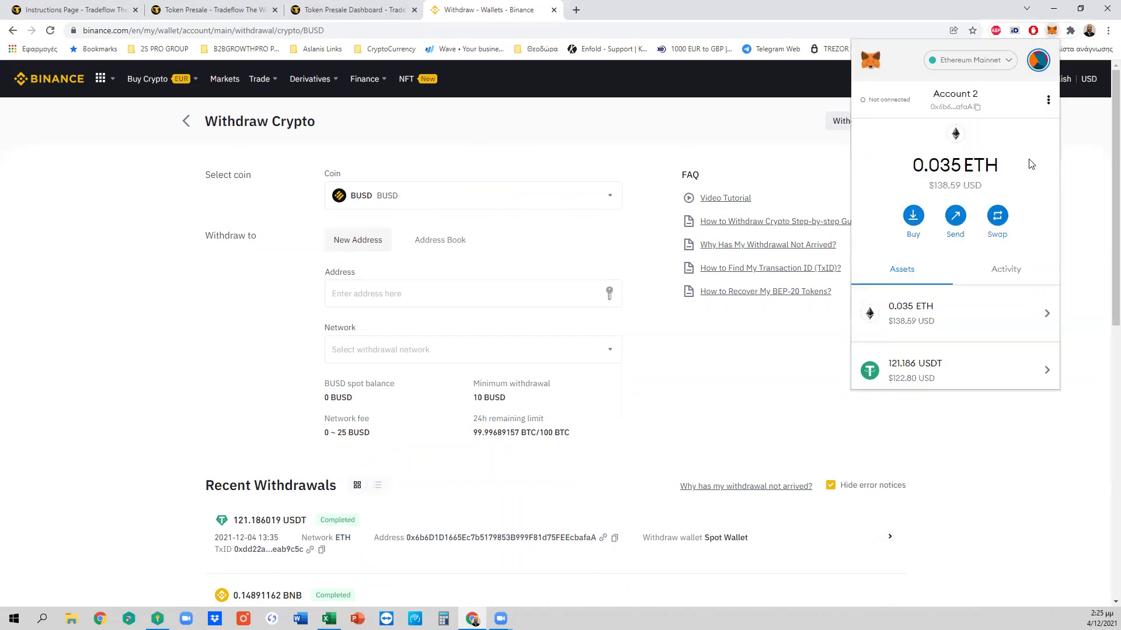
click(968, 62)
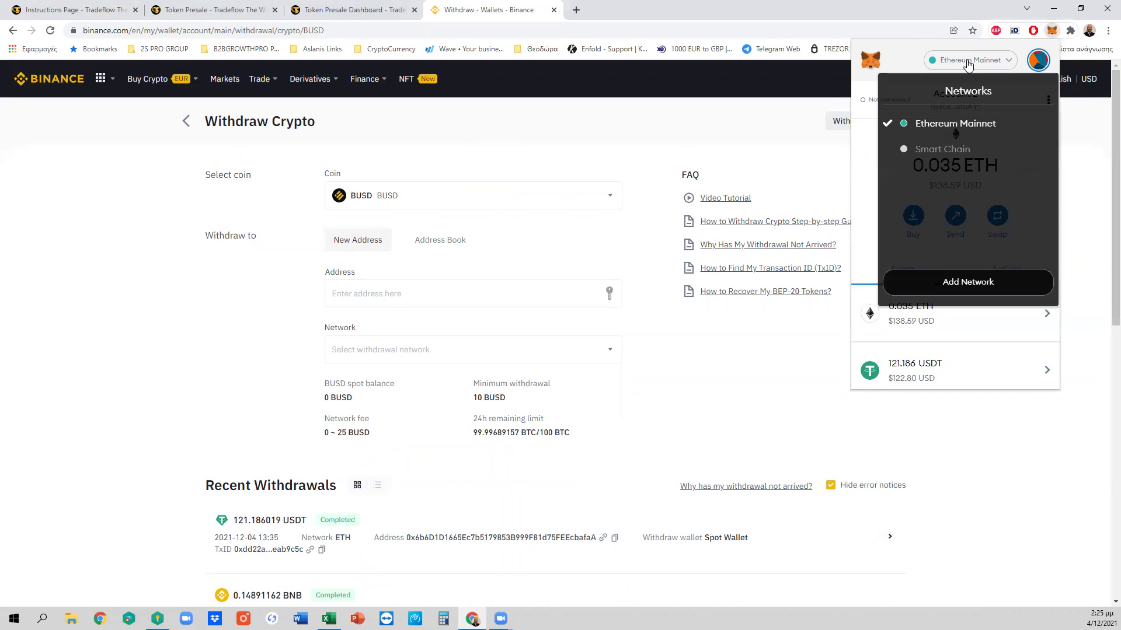
click(959, 150)
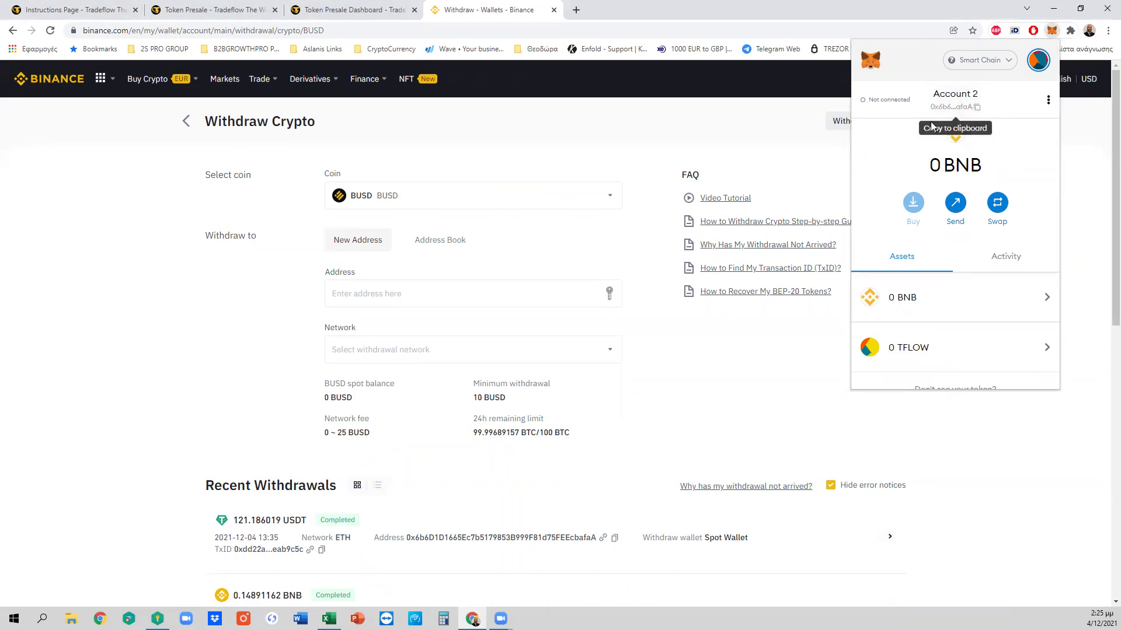
click(975, 109)
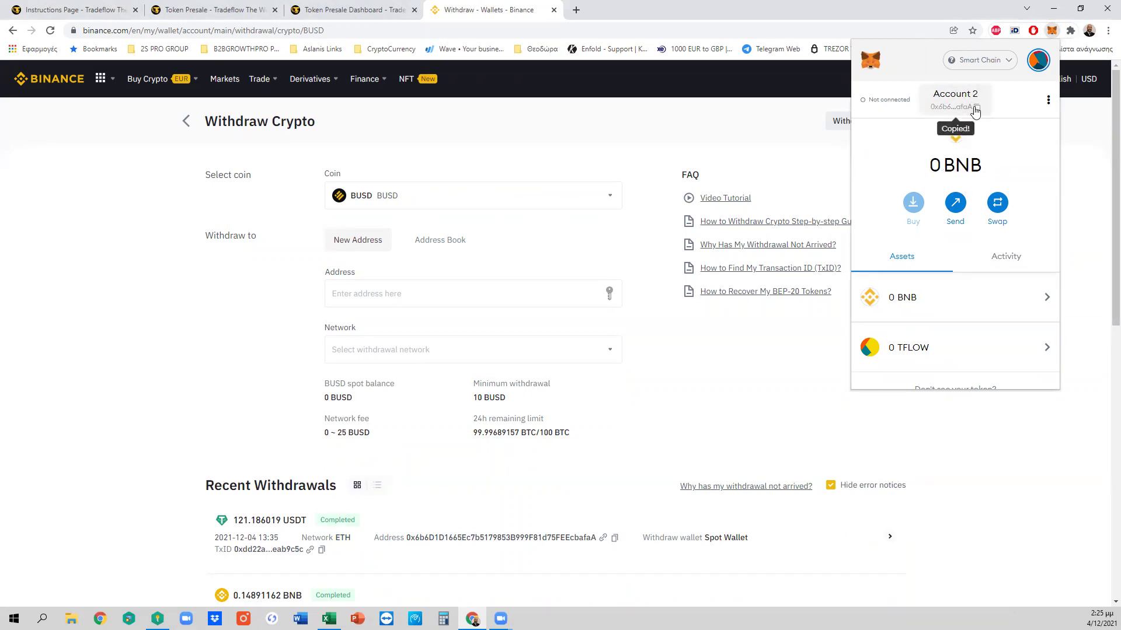
click(362, 296)
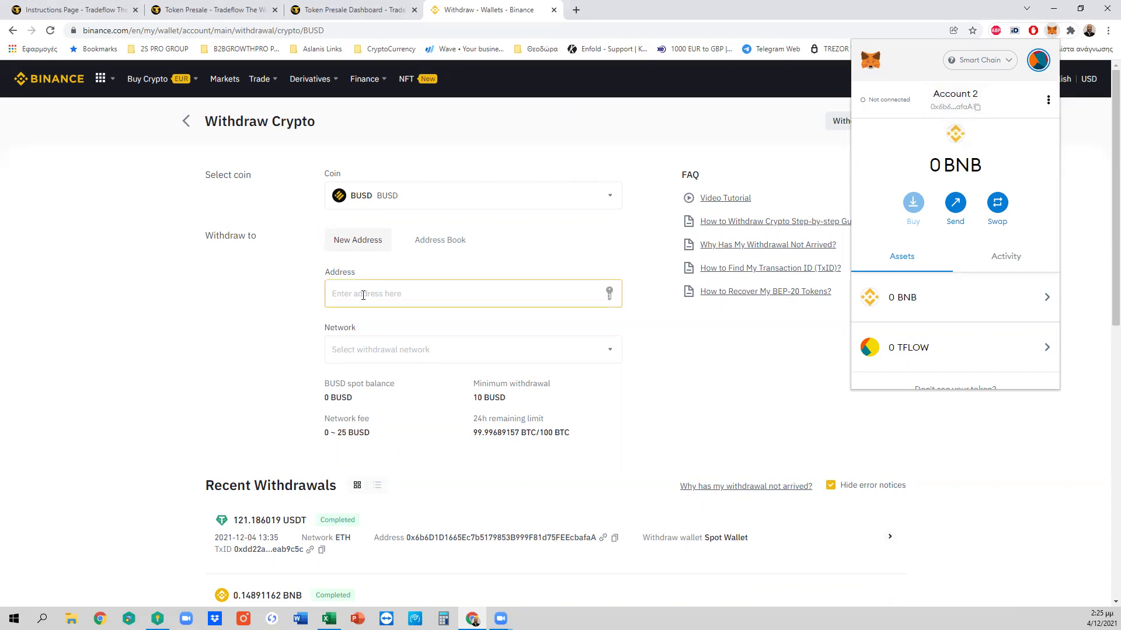
click(363, 296)
key(ctrl+v)
Set the withdrawal network to BSC Binance Smart Chain (BEP20) and confirm that the address supports it
click(392, 345)
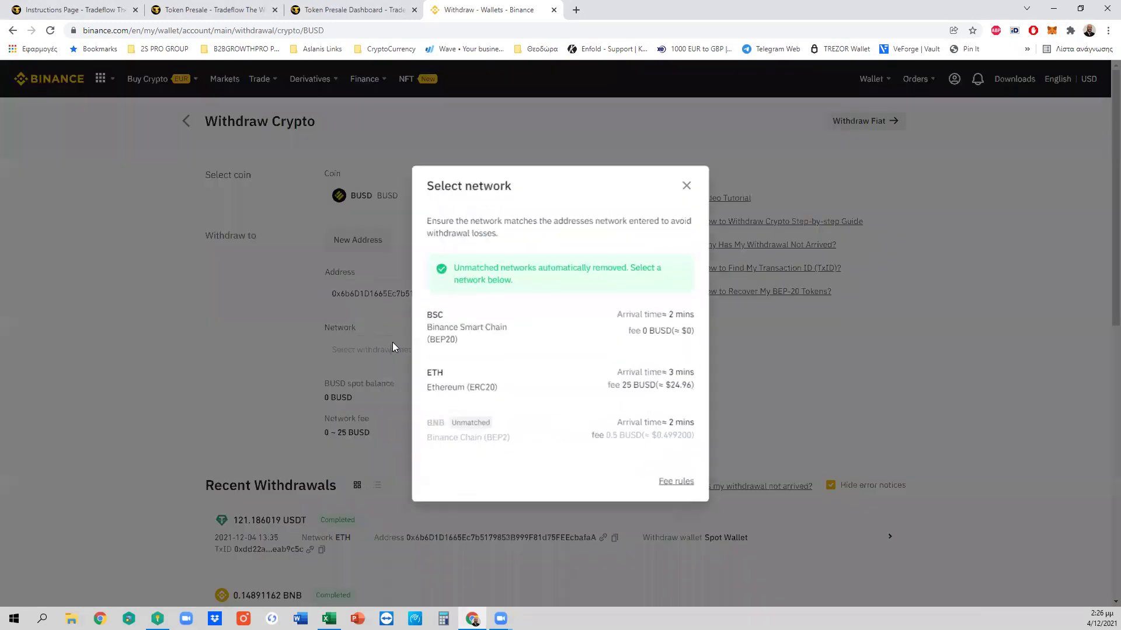
click(481, 327)
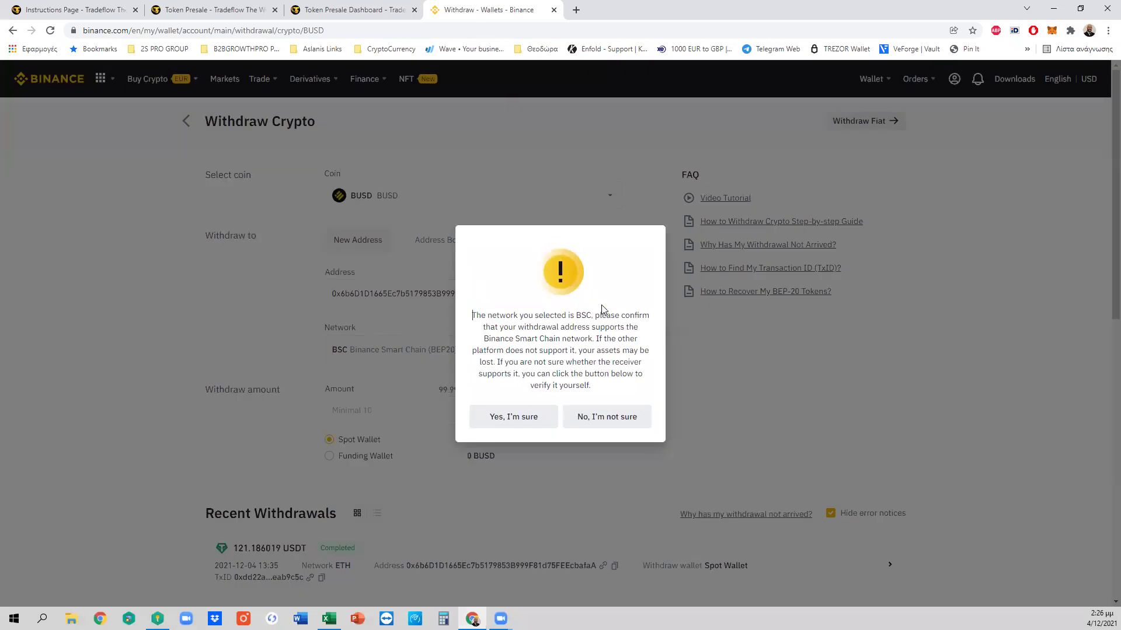
click(516, 417)
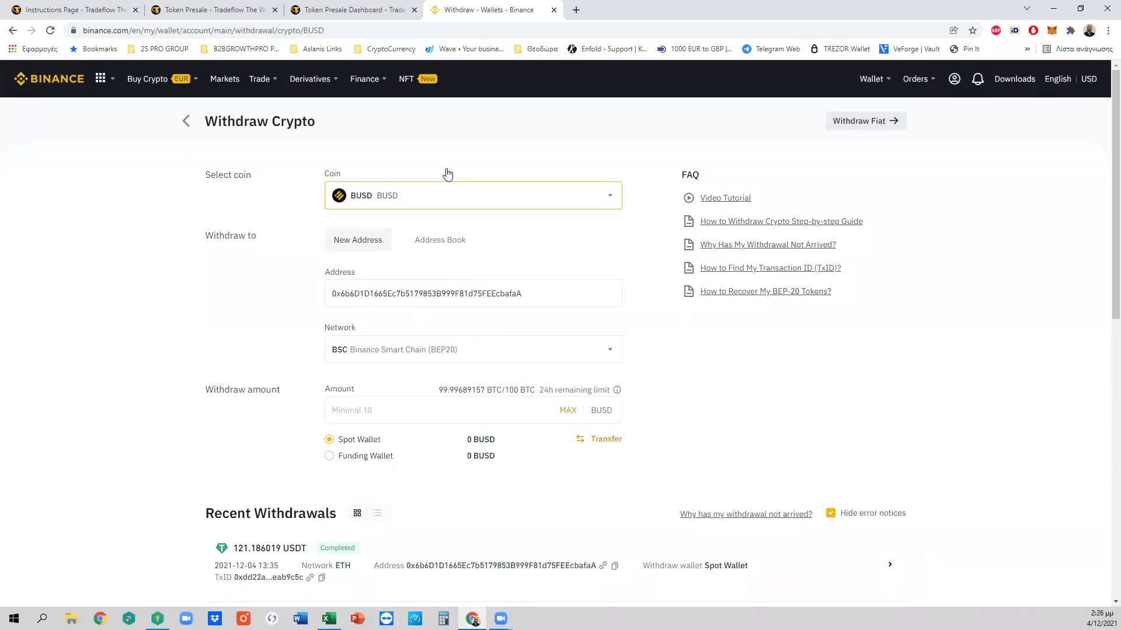
Search the withdrawal coins for "usdt" and set USDT TetherUS as the coin to withdraw
mouse_move(871, 79)
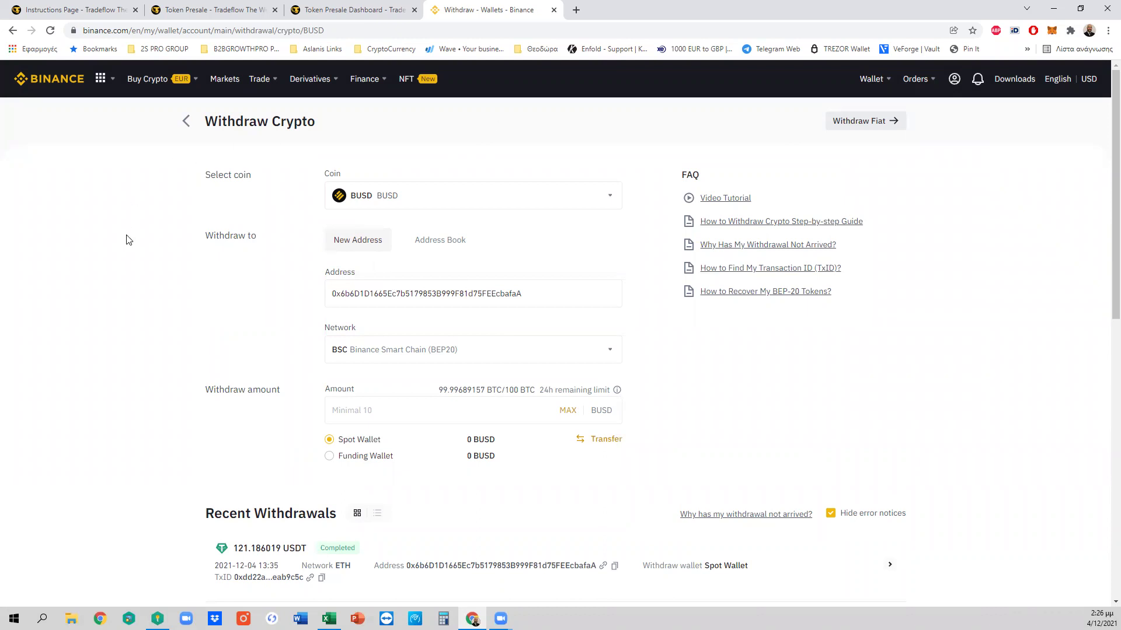
click(464, 196)
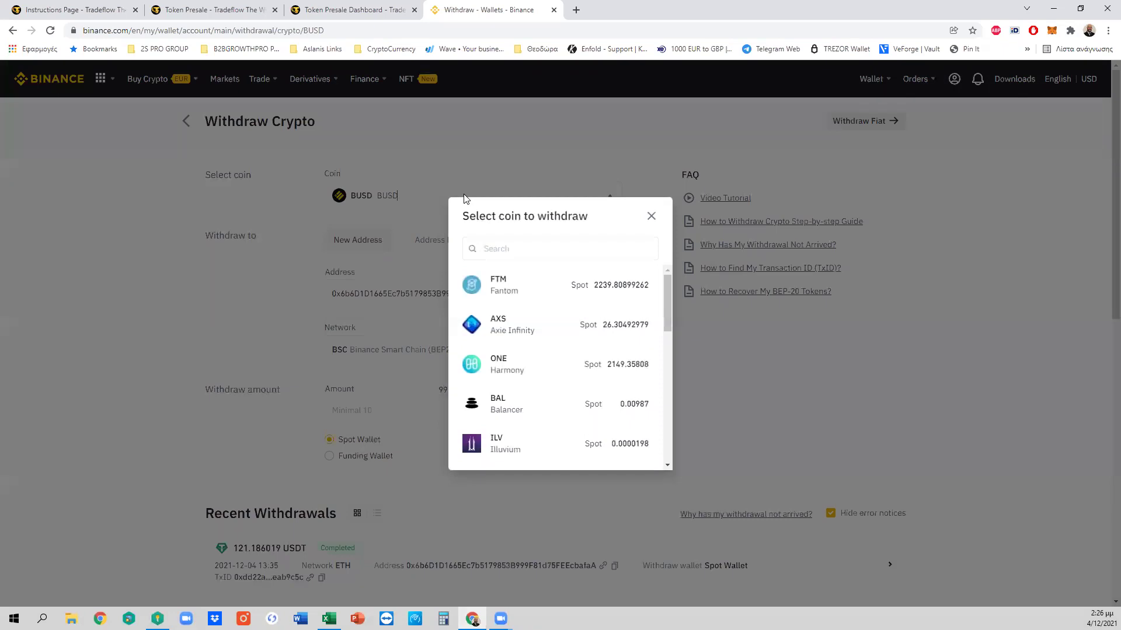
click(526, 249)
text(usdt)
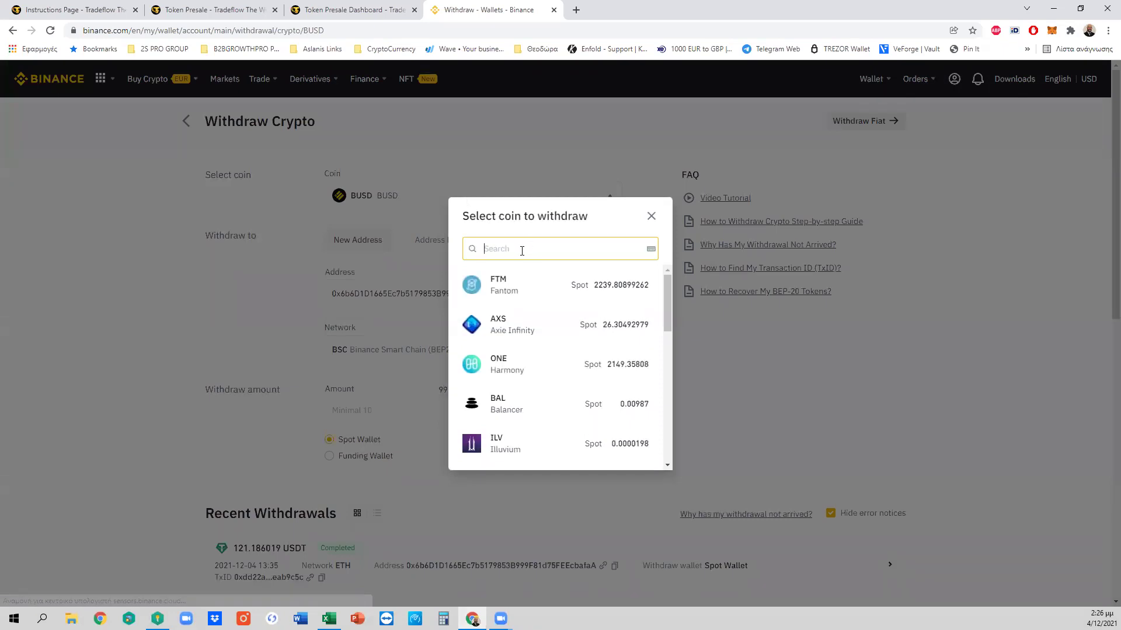
click(512, 285)
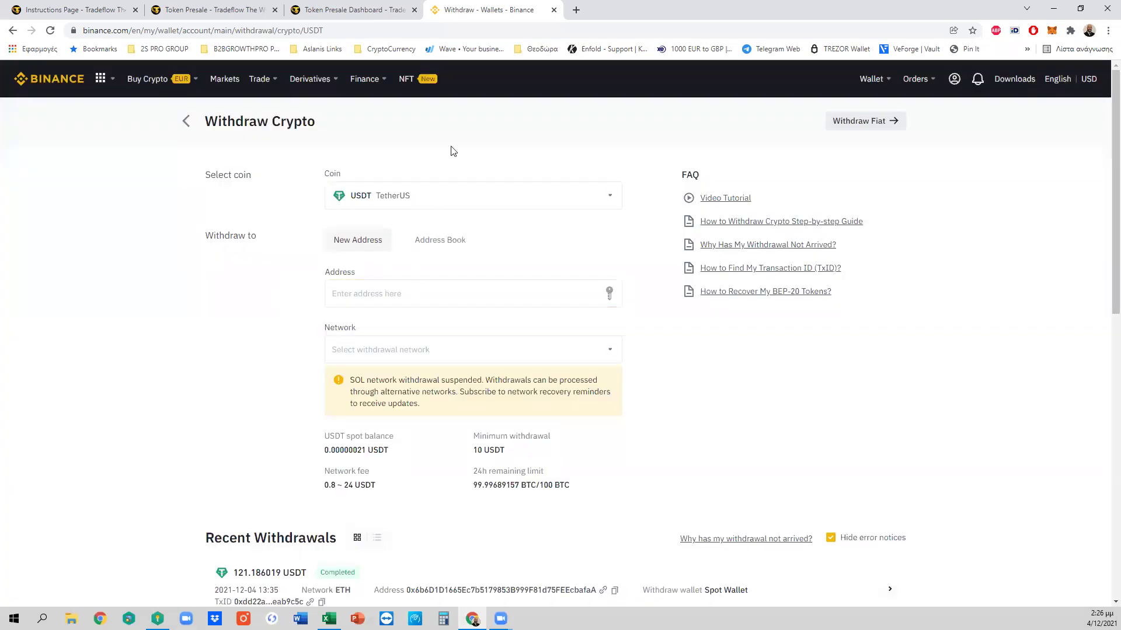
Switch MetaMask to Ethereum Mainnet and paste the Account 2 wallet address as the USDT withdrawal address
click(1052, 30)
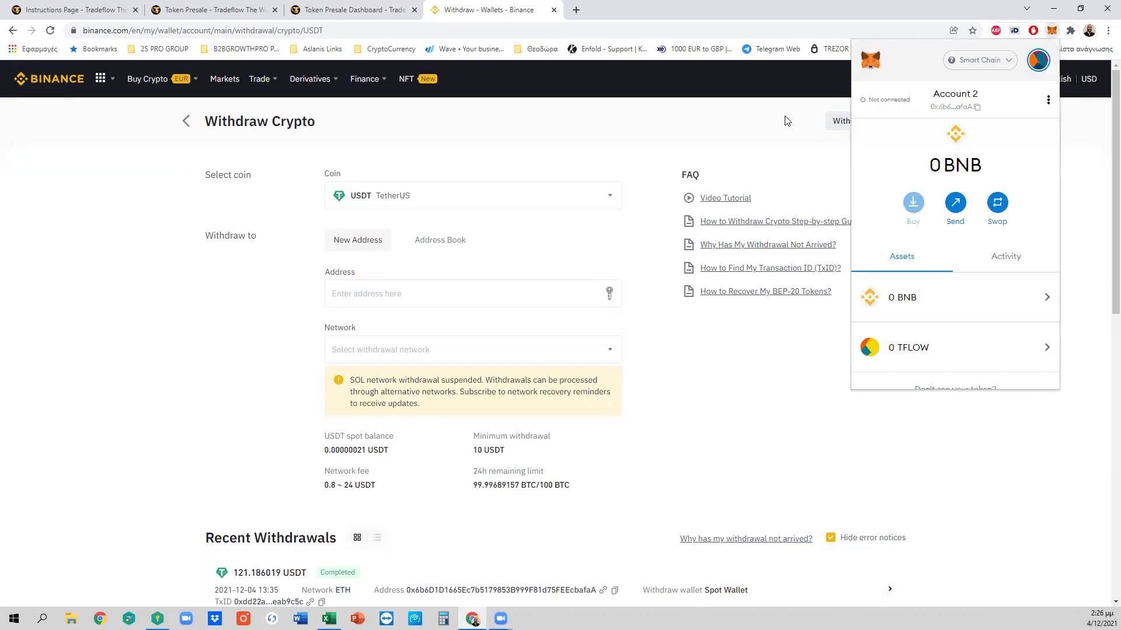
click(988, 61)
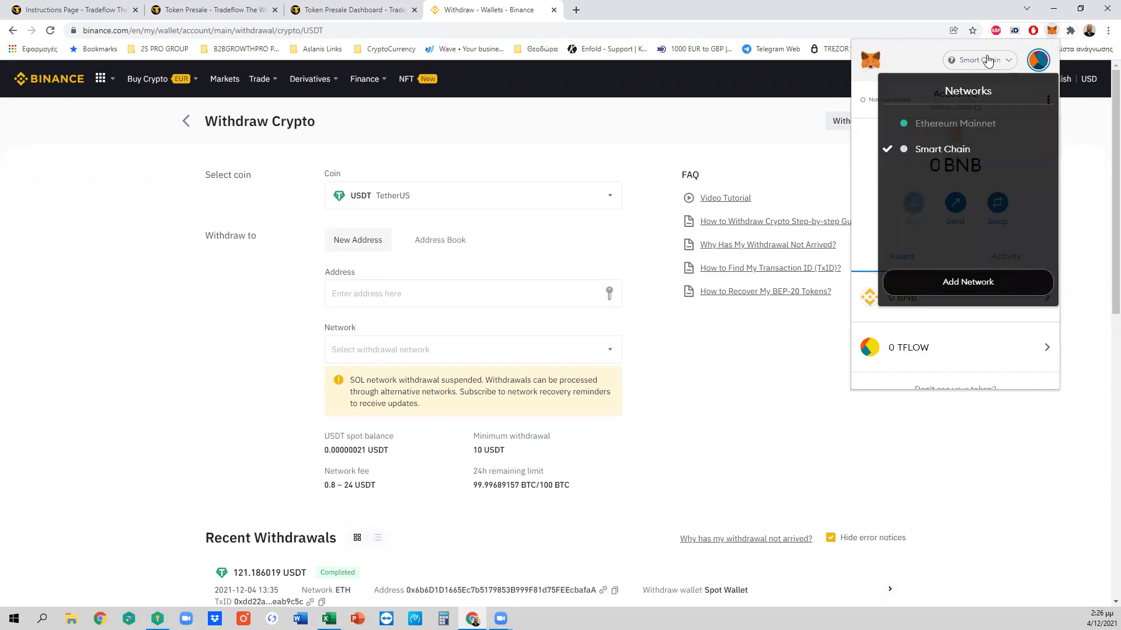
click(962, 121)
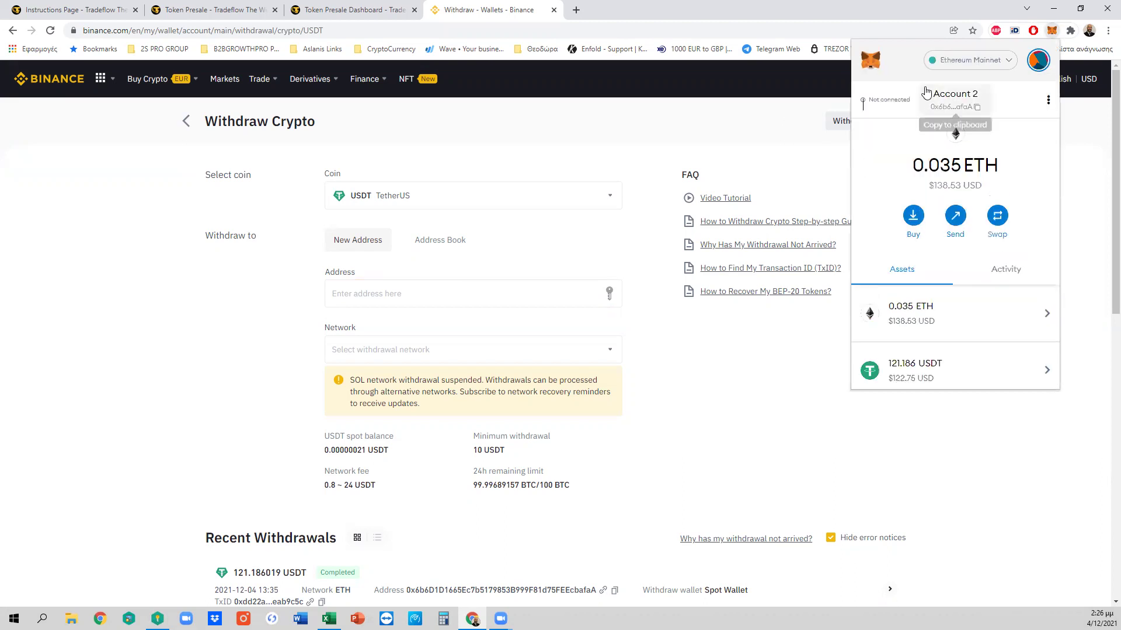
click(978, 108)
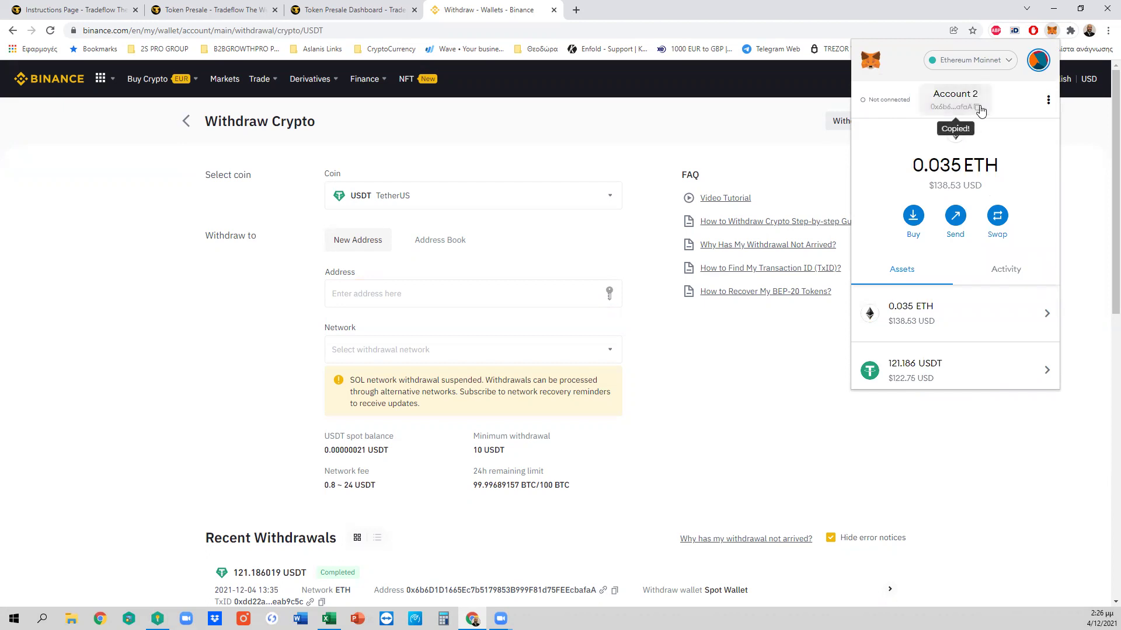
click(380, 296)
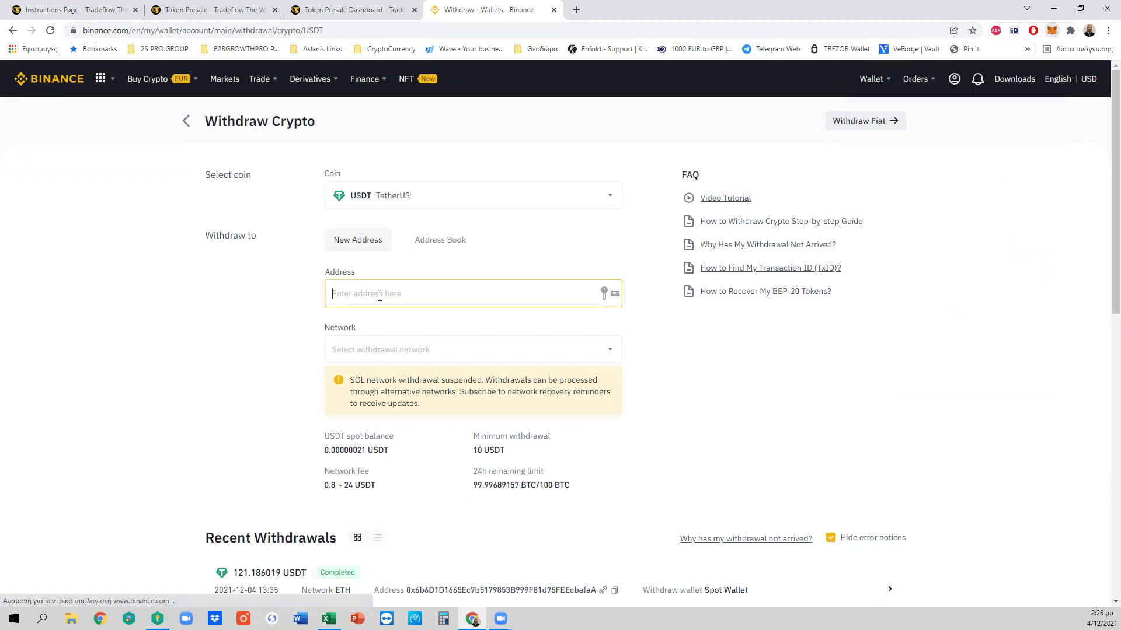
key(ctrl+v)
Set the withdrawal network to ETH Ethereum (ERC20) and review the USDT withdrawal form down to the amount
scroll(350, 312, down, 1)
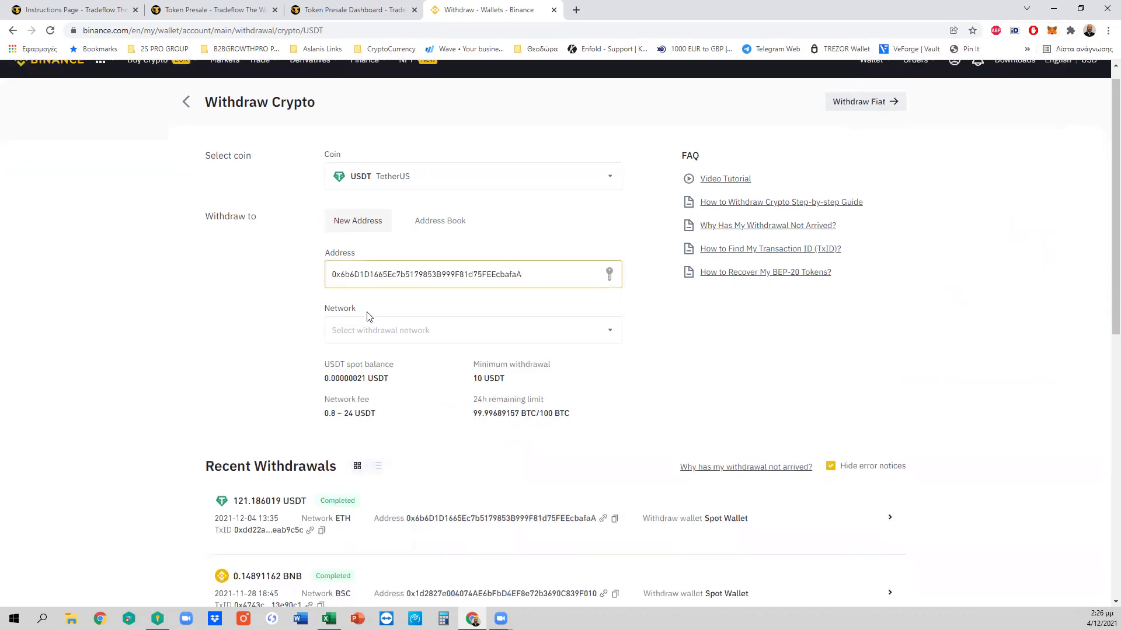
click(472, 290)
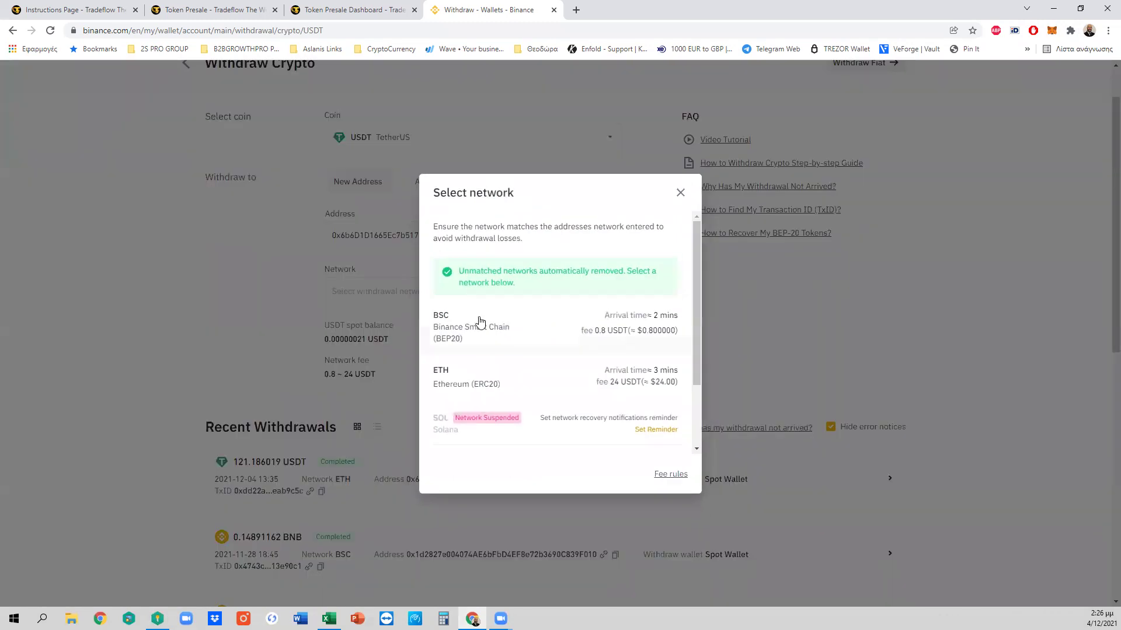
click(433, 370)
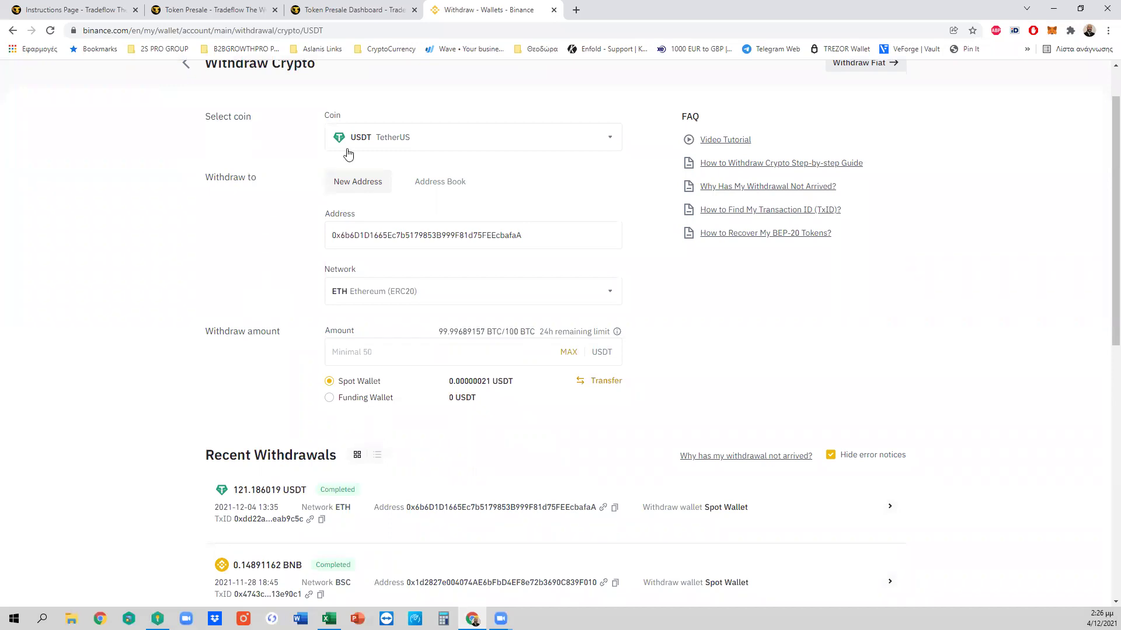
scroll(327, 196, down, 1)
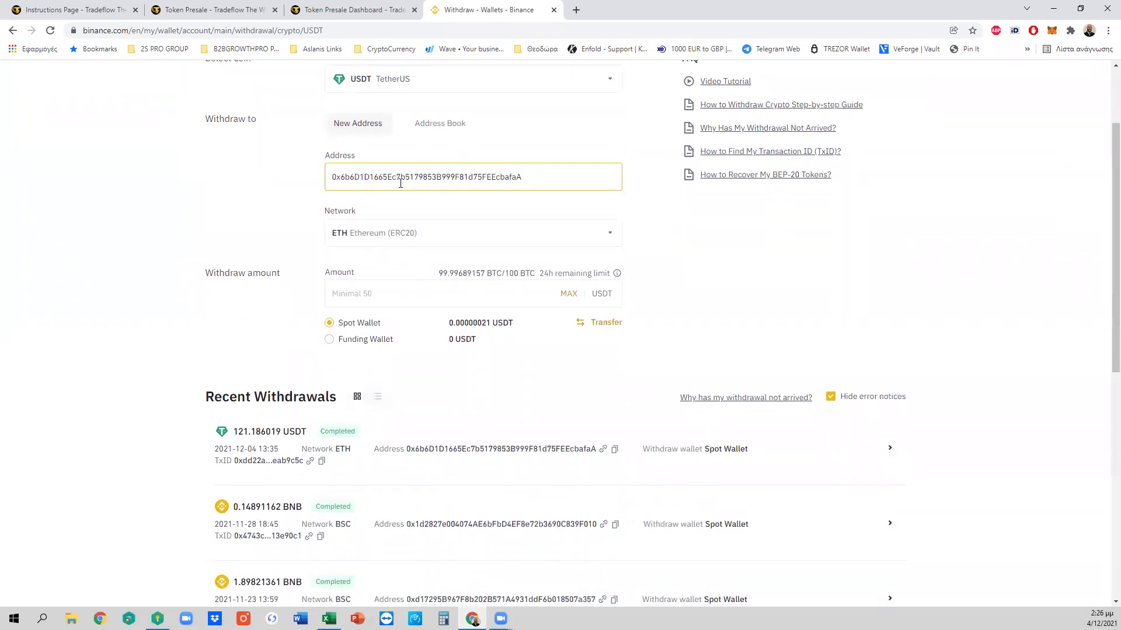
scroll(461, 239, down, 1)
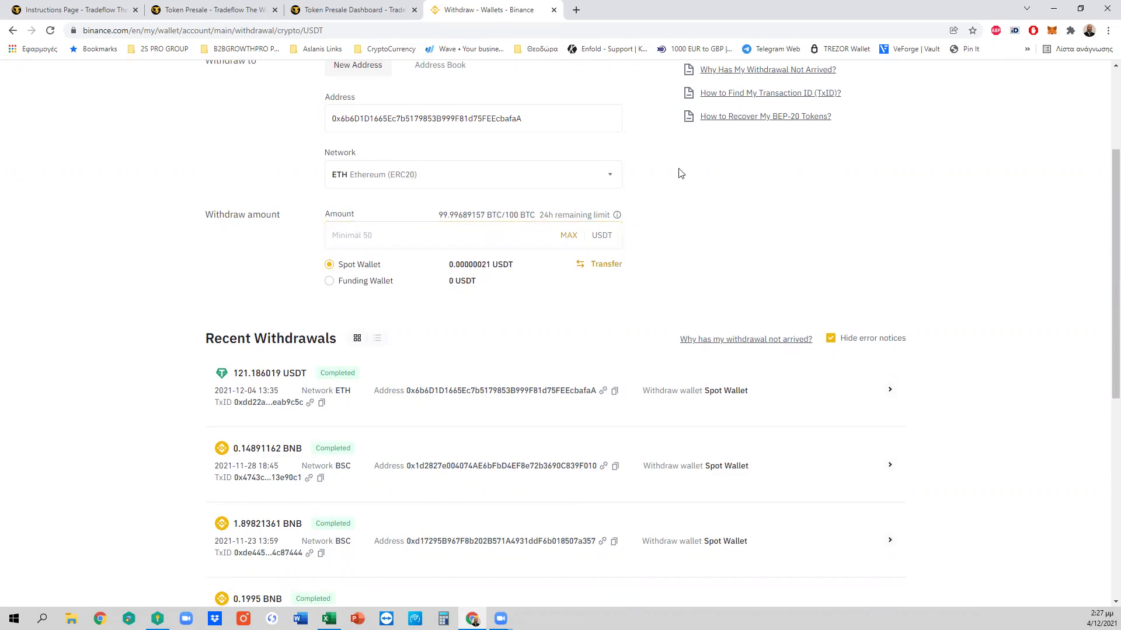
scroll(231, 250, up, 3)
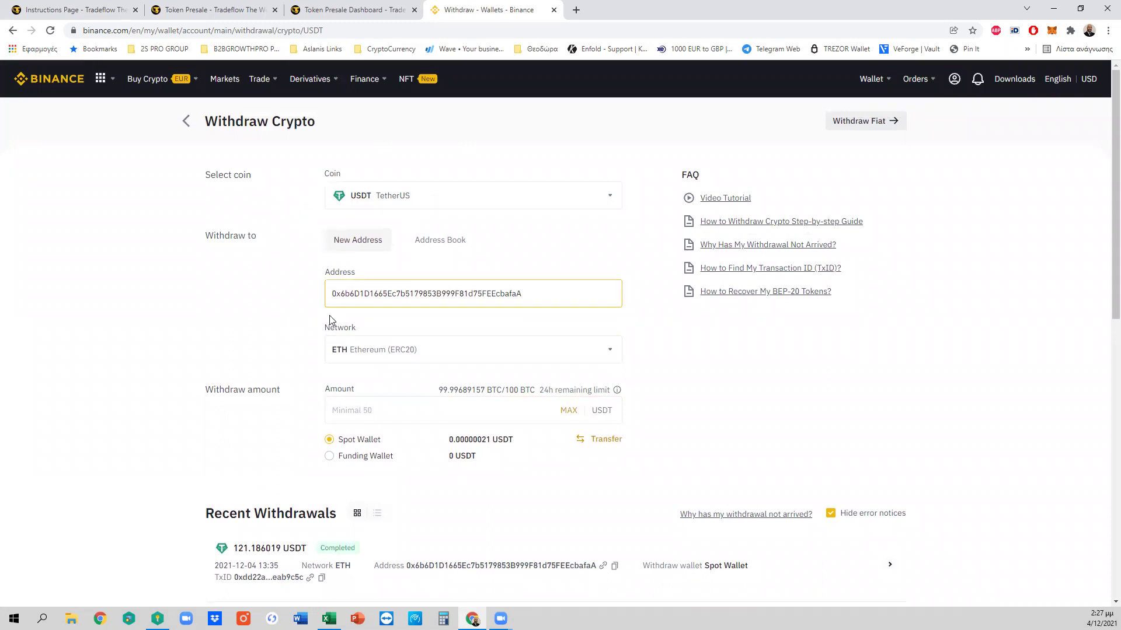
Switch the MetaMask network to Smart Chain and close the Binance withdrawal tab to return to the TradeFlow instructions
click(1051, 32)
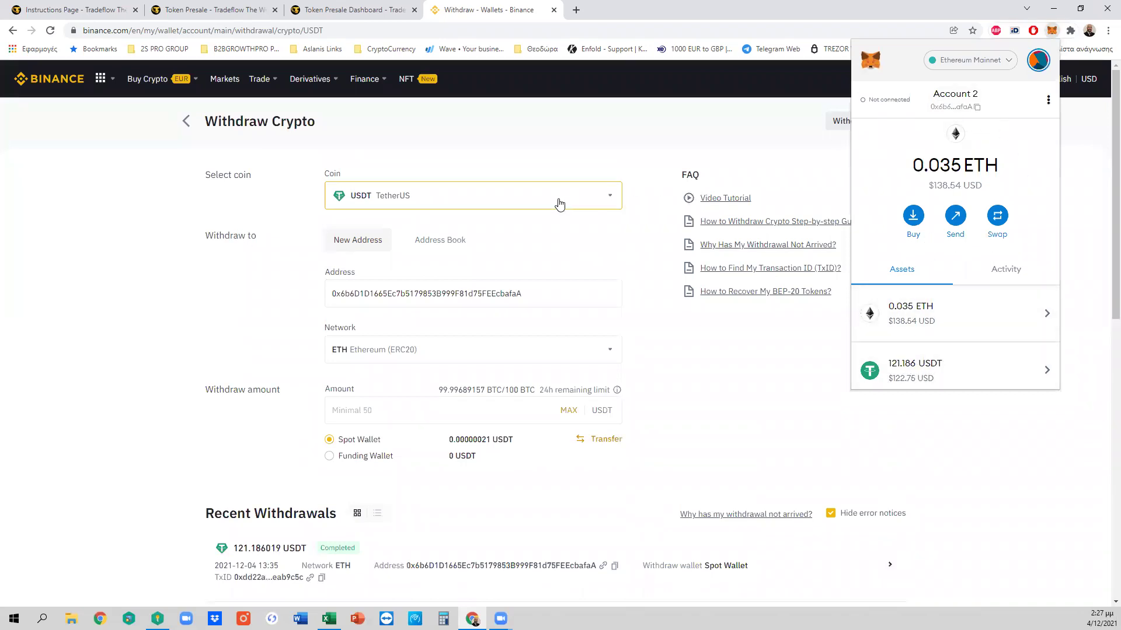
click(967, 62)
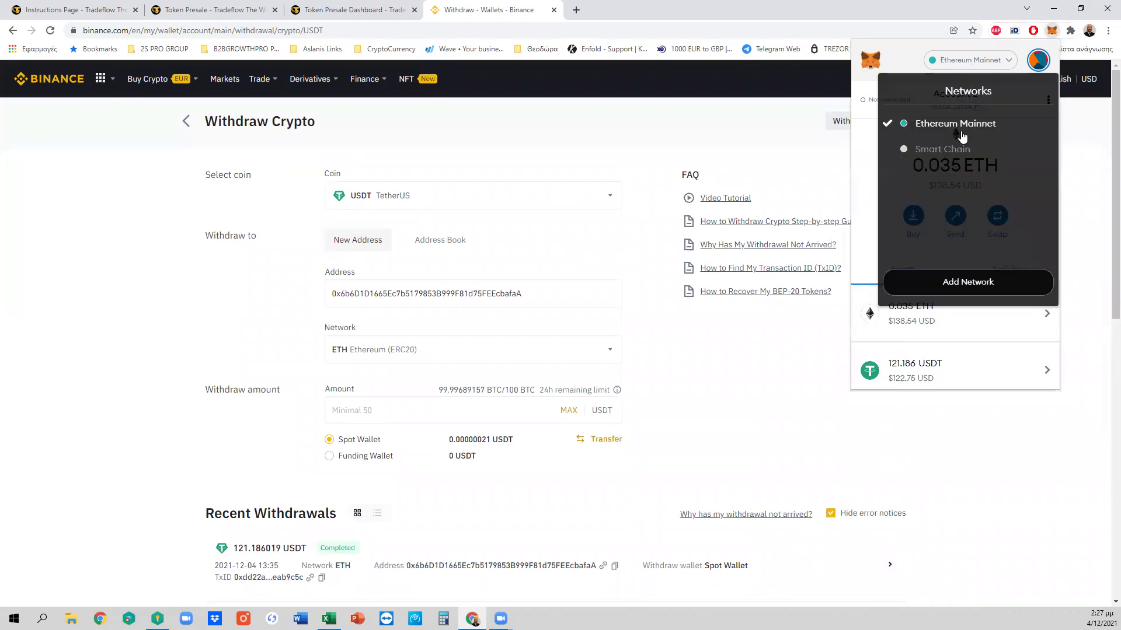
click(936, 149)
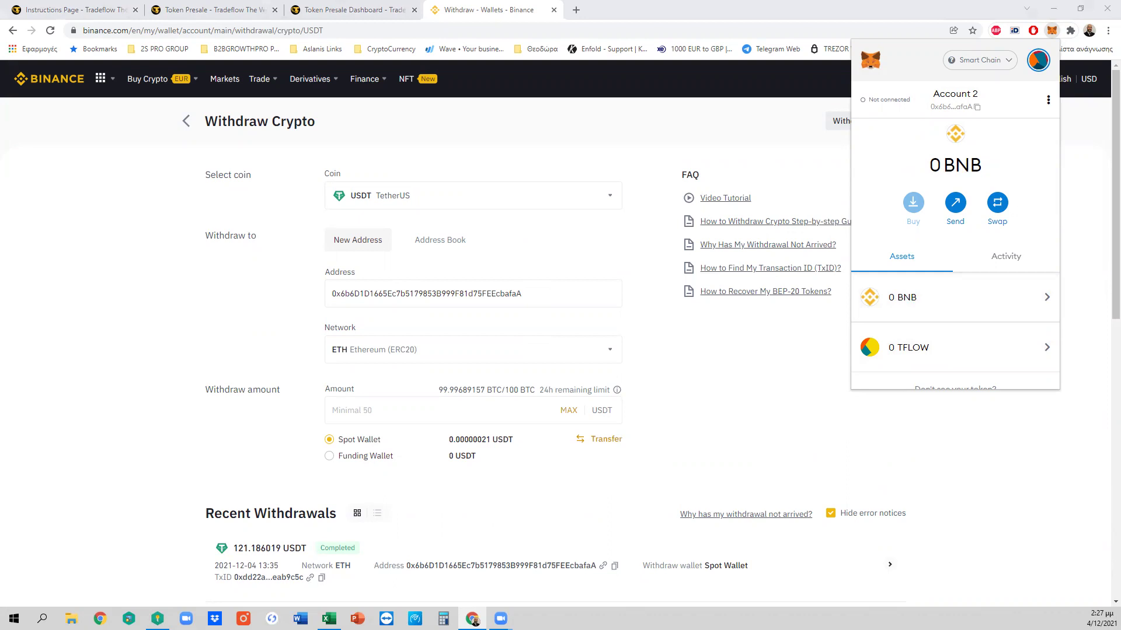
key(ctrl+w)
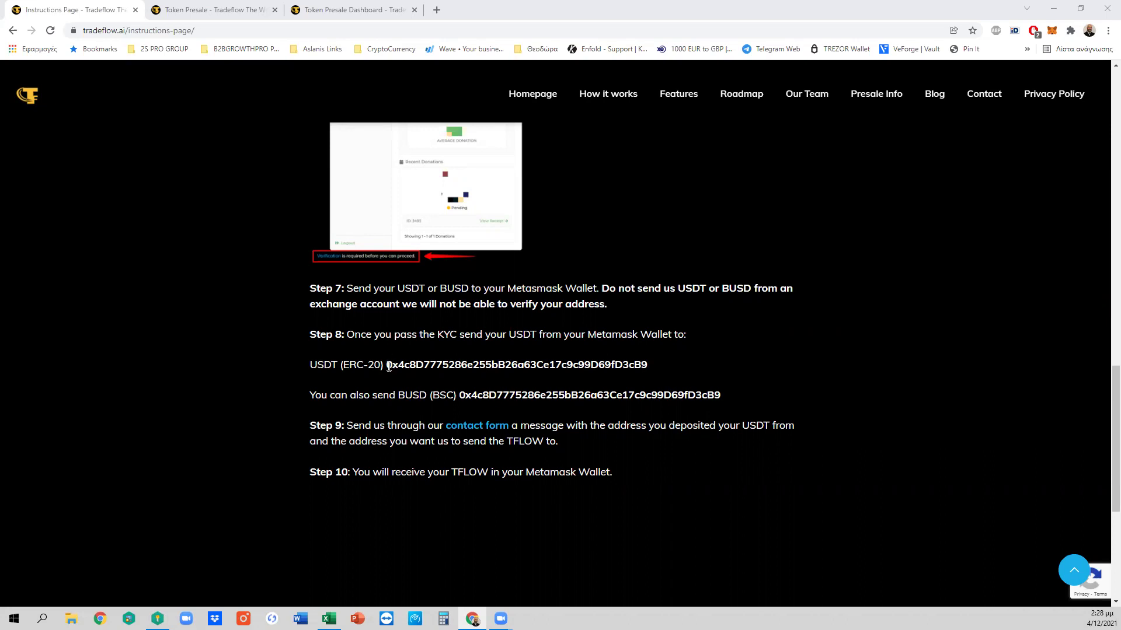
Copy the USDT (ERC-20) deposit address from Step 8 of the TradeFlow instructions
drag(386, 366, 647, 367)
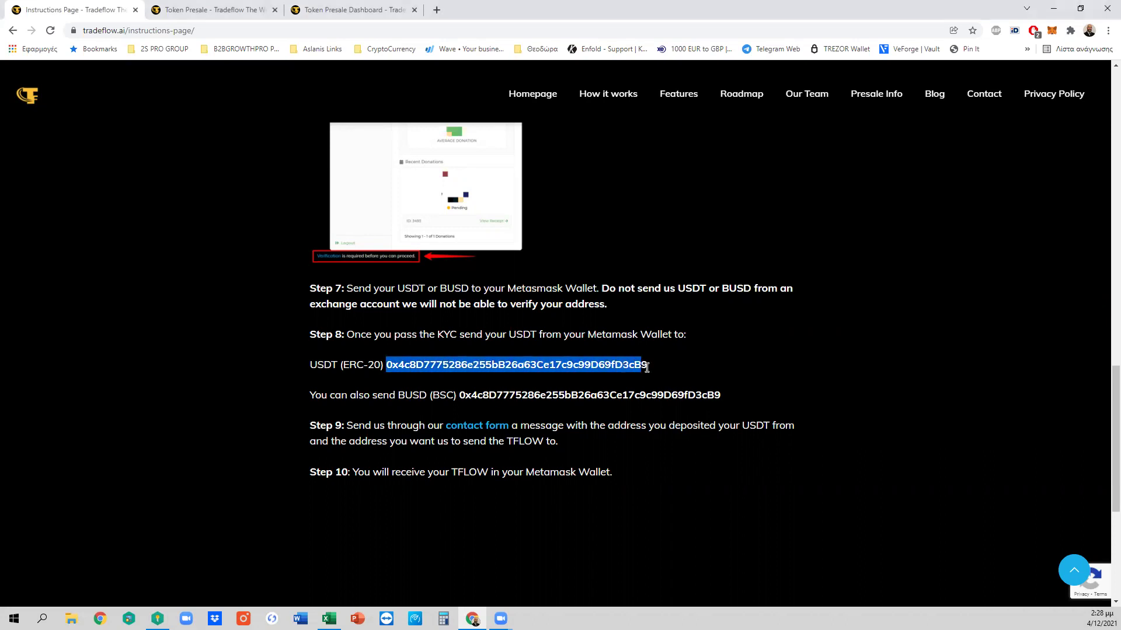
right_click(588, 364)
click(595, 371)
Open the MetaMask wallet and switch its network from Smart Chain to Ethereum Mainnet
key(alt+shift+m)
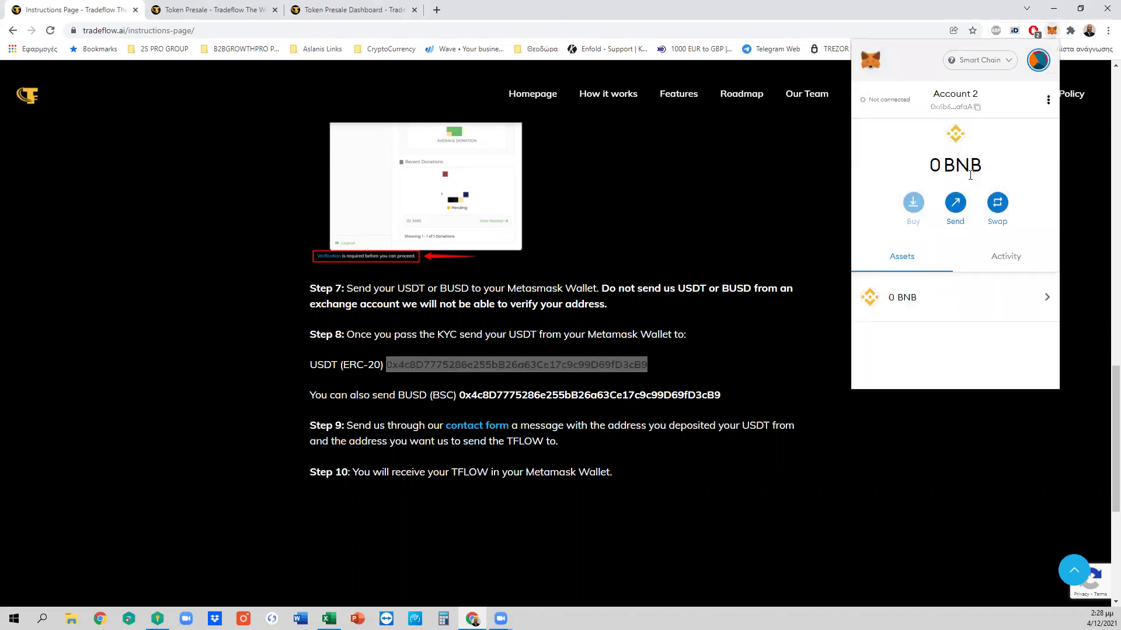
click(976, 60)
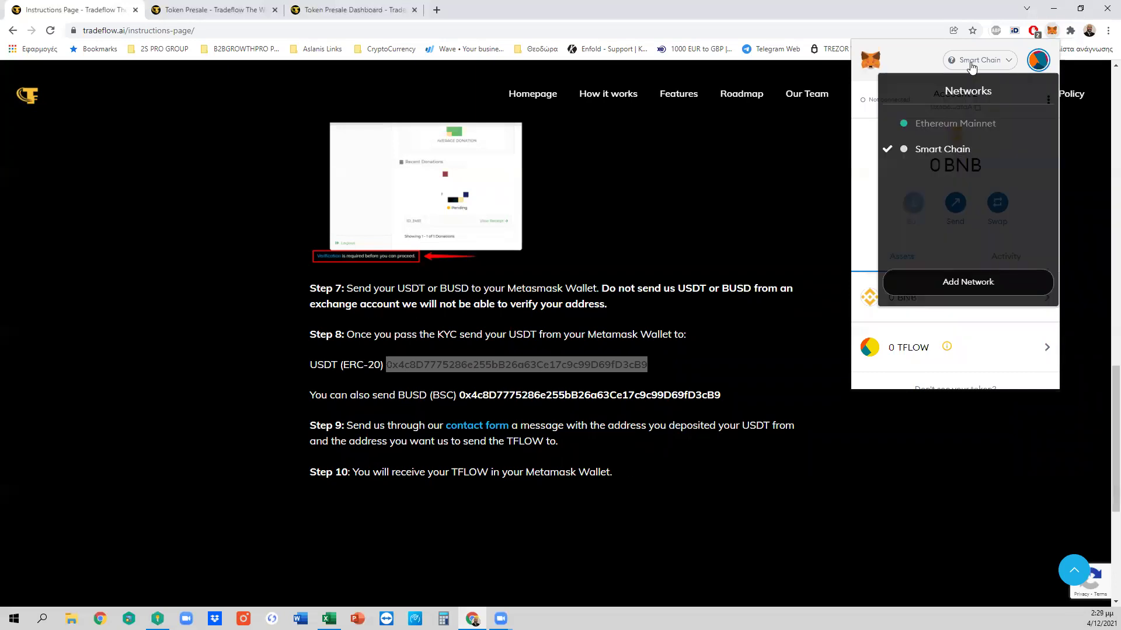
click(957, 121)
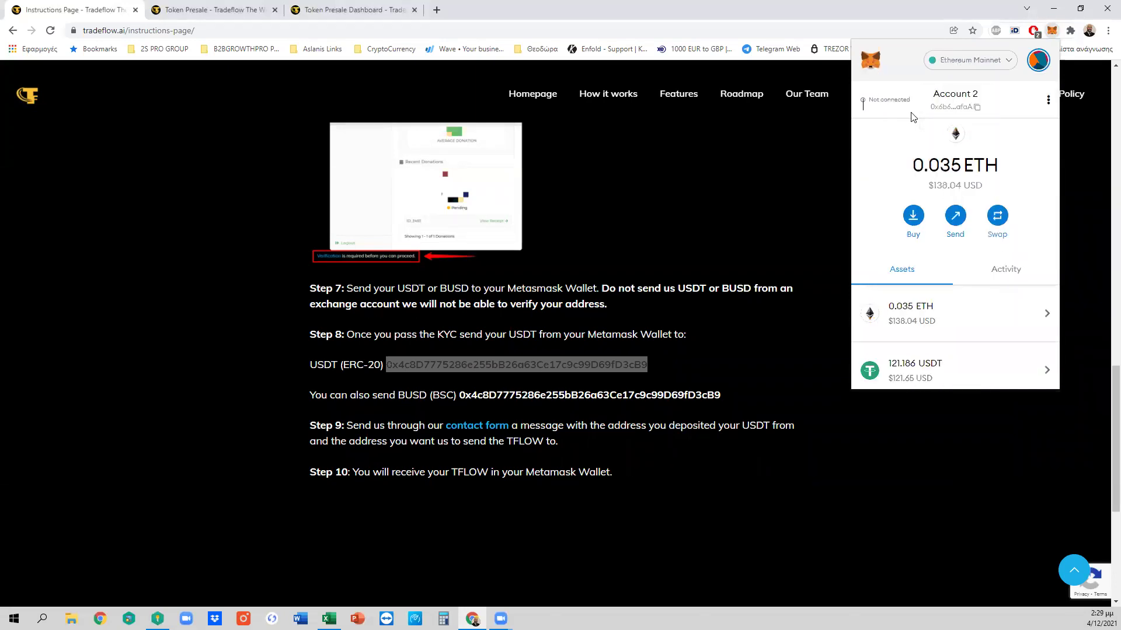
Fill in a transfer of 100 USDT to the copied TradeFlow deposit address, cancel it, and close the wallet
scroll(934, 233, down, 1)
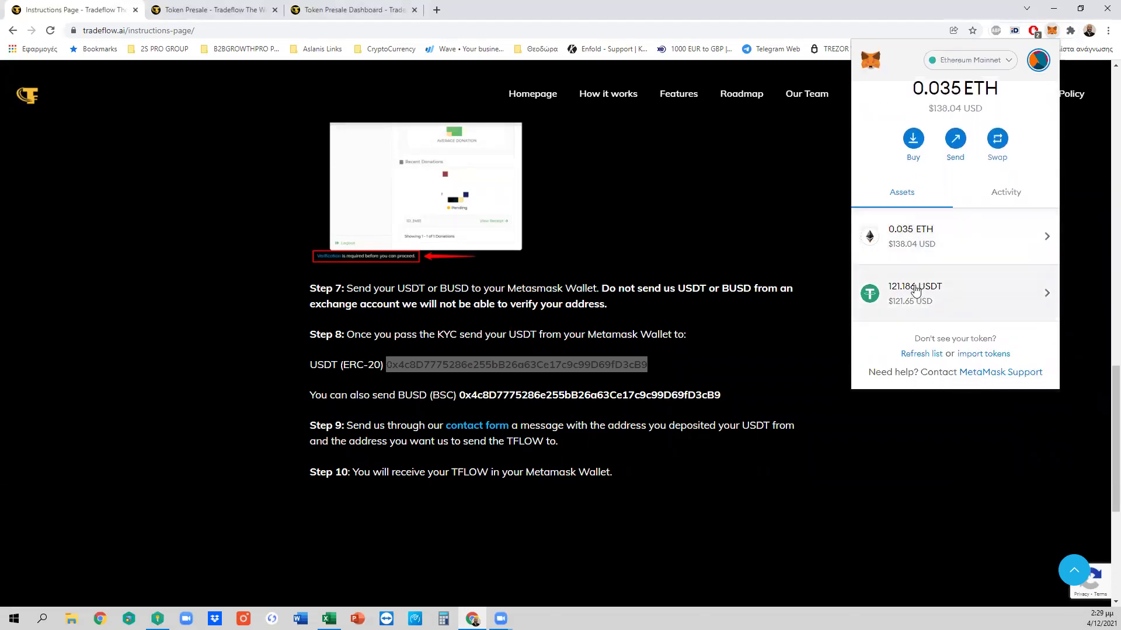
click(1044, 296)
click(930, 219)
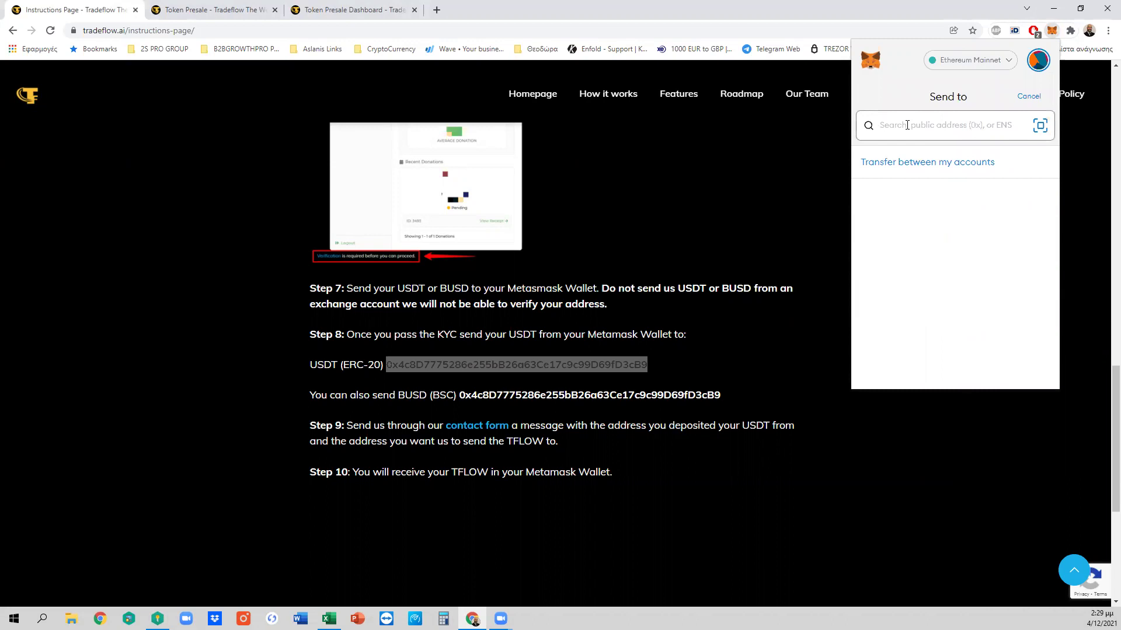
key(ctrl+v)
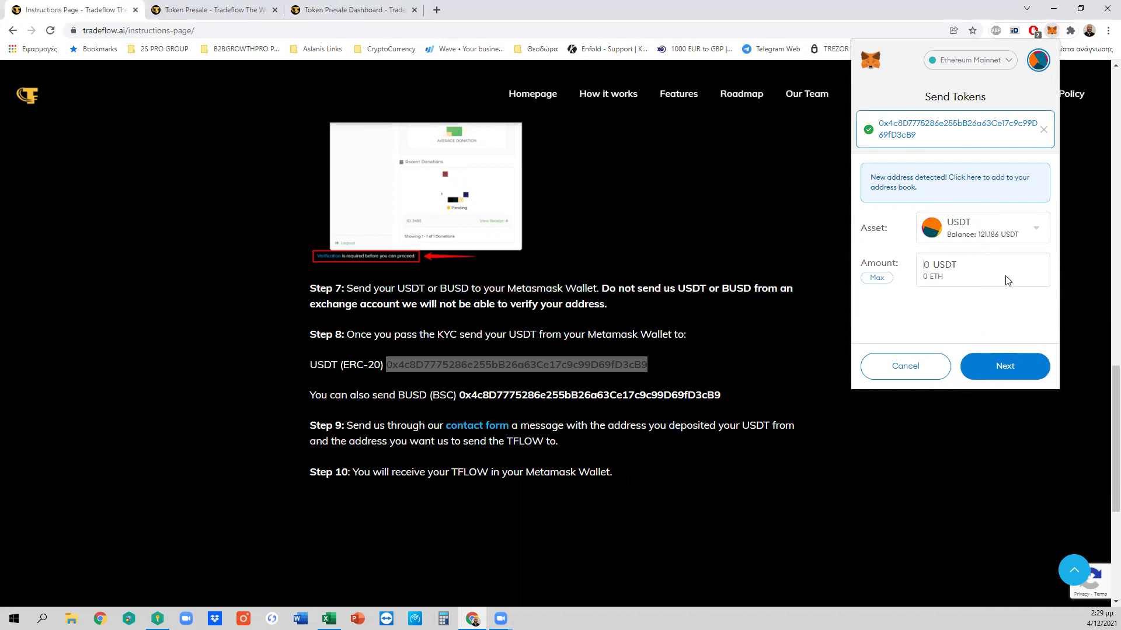
text(100)
click(905, 367)
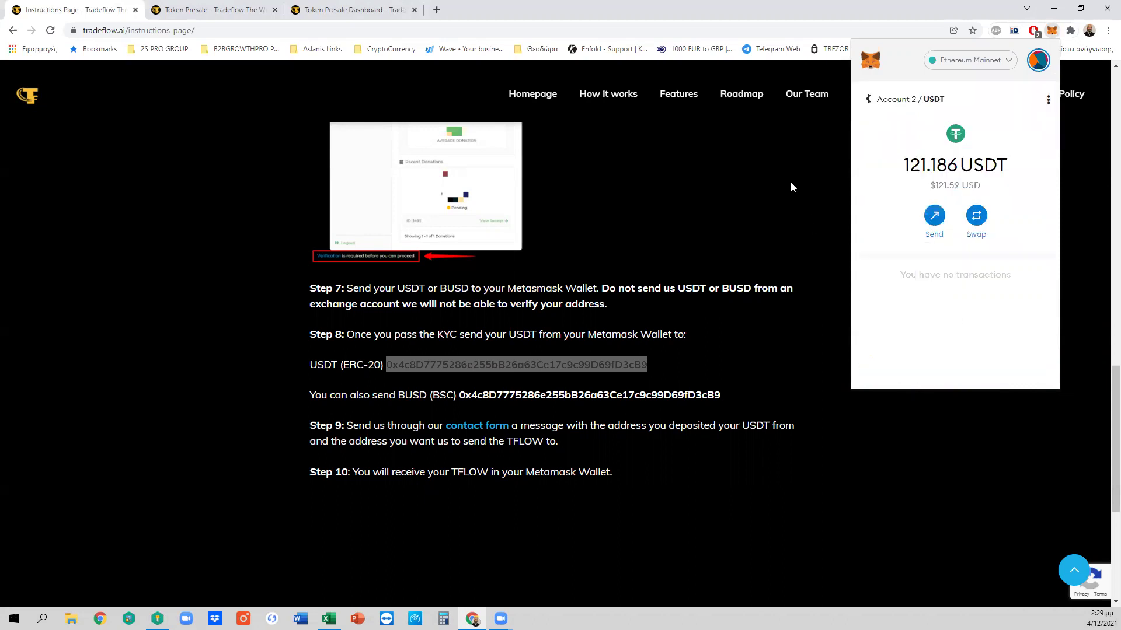
click(867, 101)
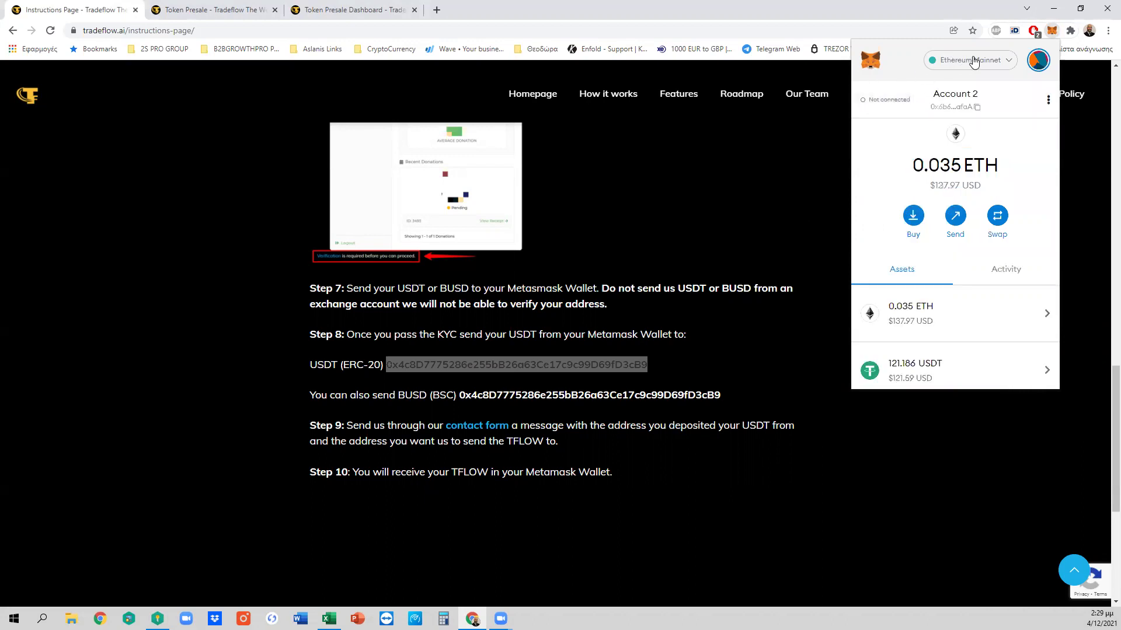
click(973, 61)
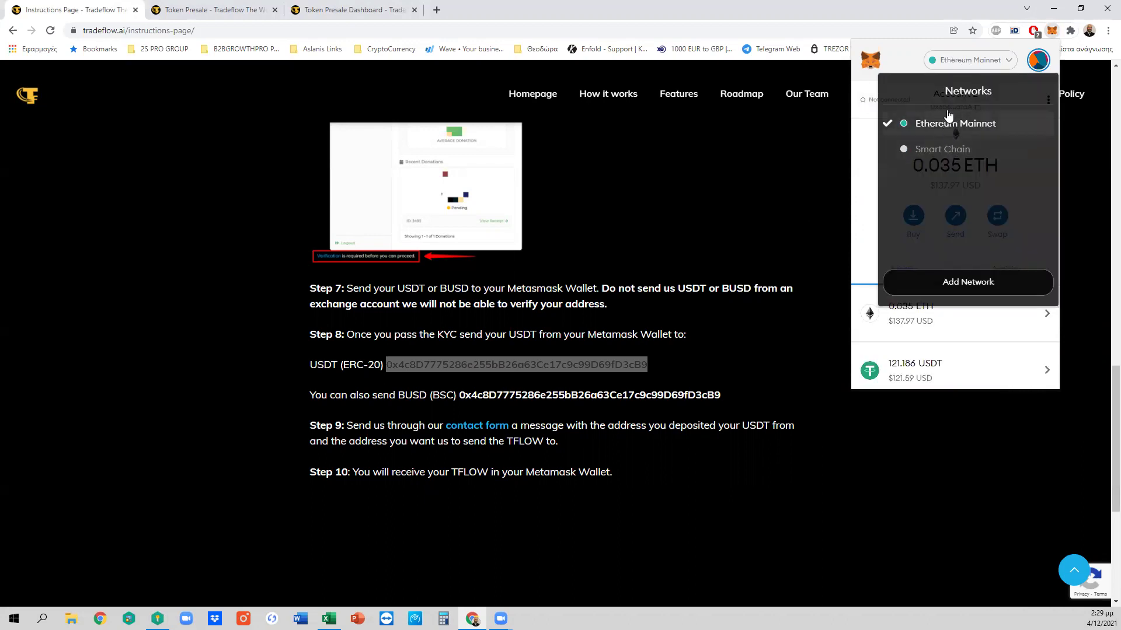
click(760, 169)
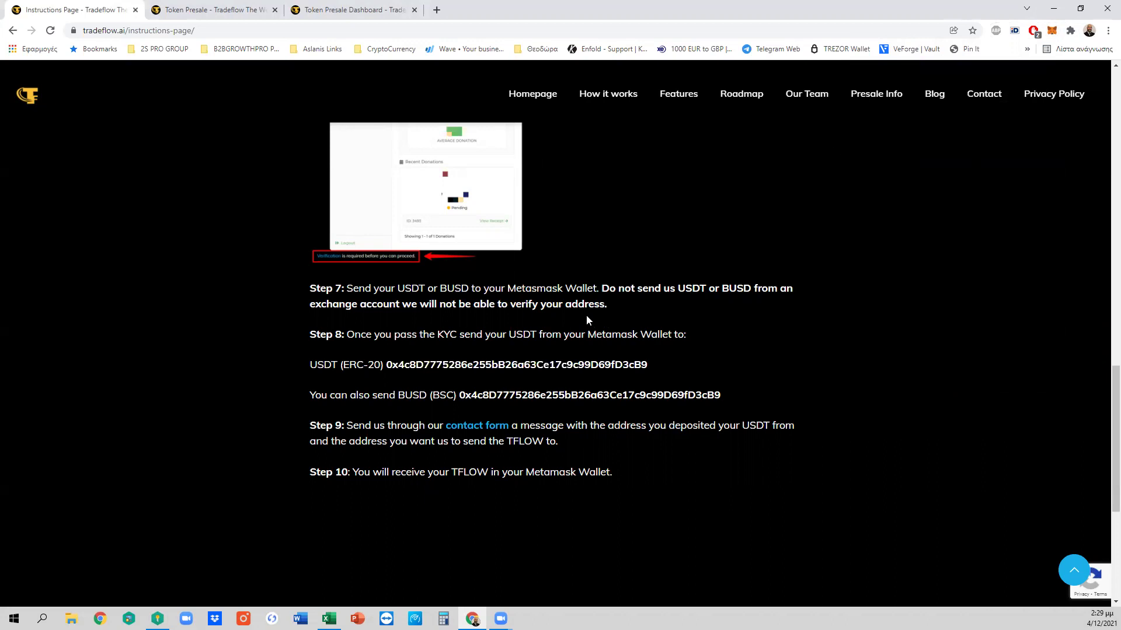
Open the contact form linked in Step 9 and review its name, email, message and USDT address fields
click(492, 429)
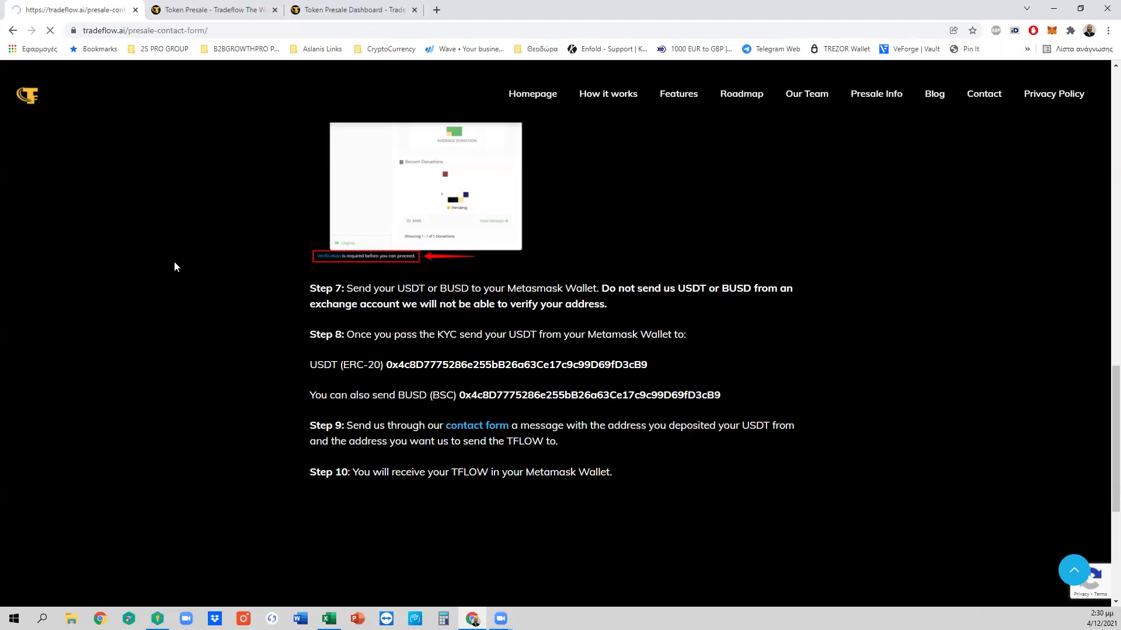
scroll(232, 242, down, 3)
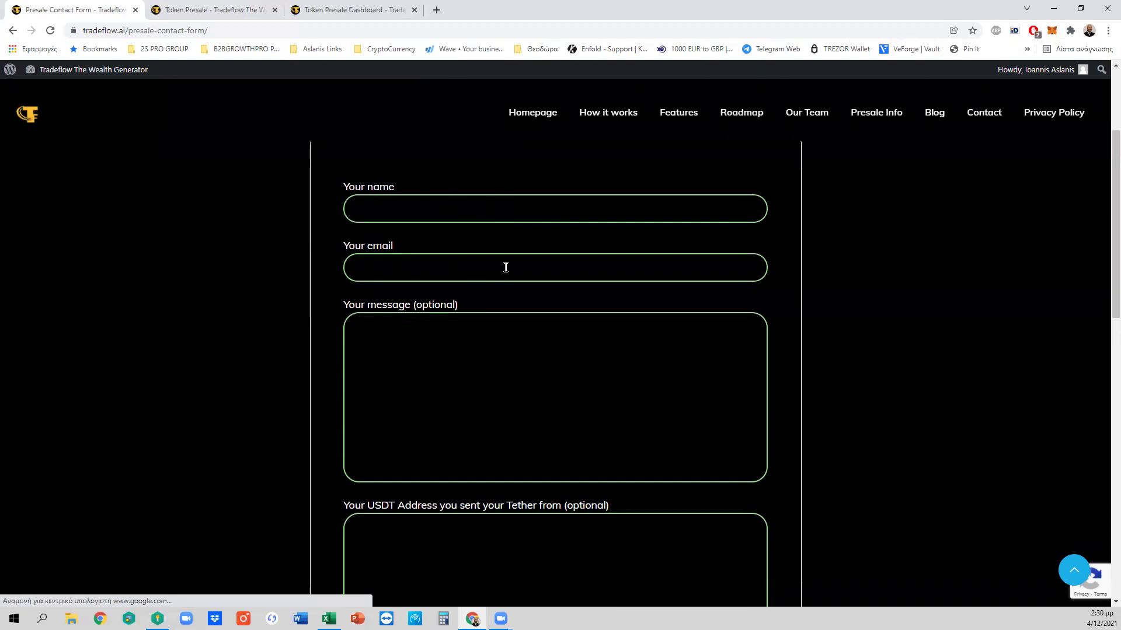
scroll(403, 257, down, 1)
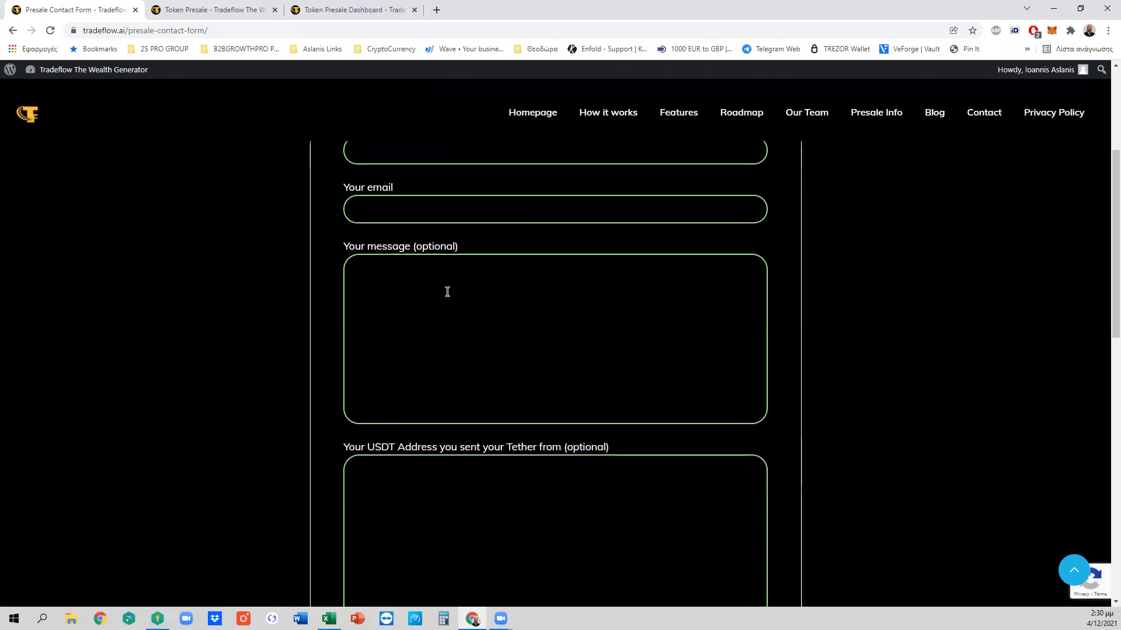
scroll(467, 308, down, 3)
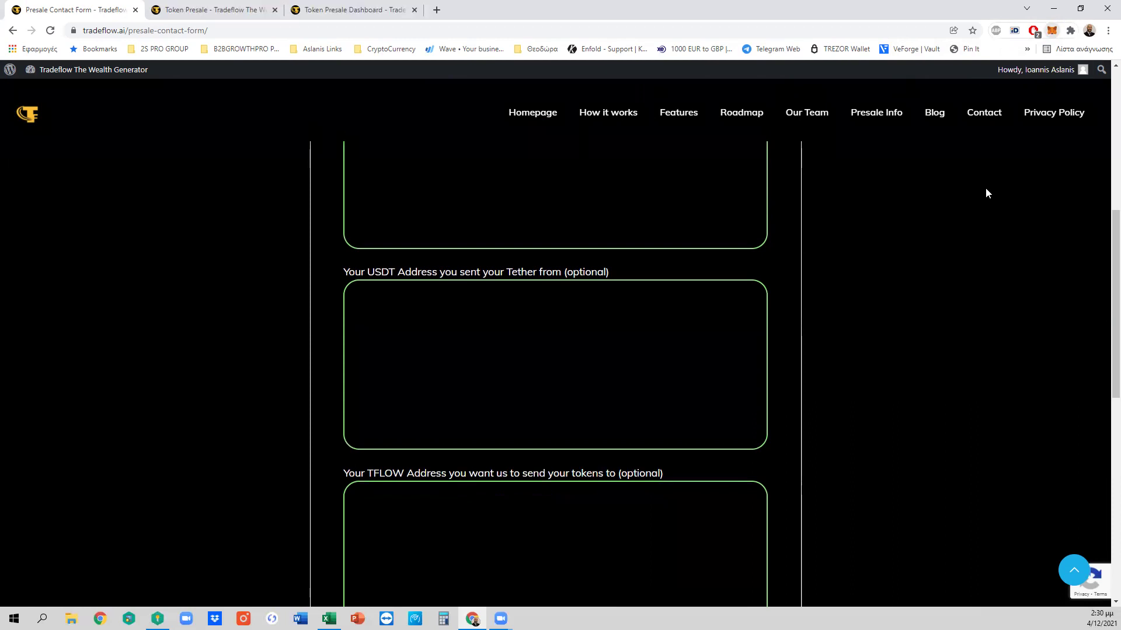
click(1052, 30)
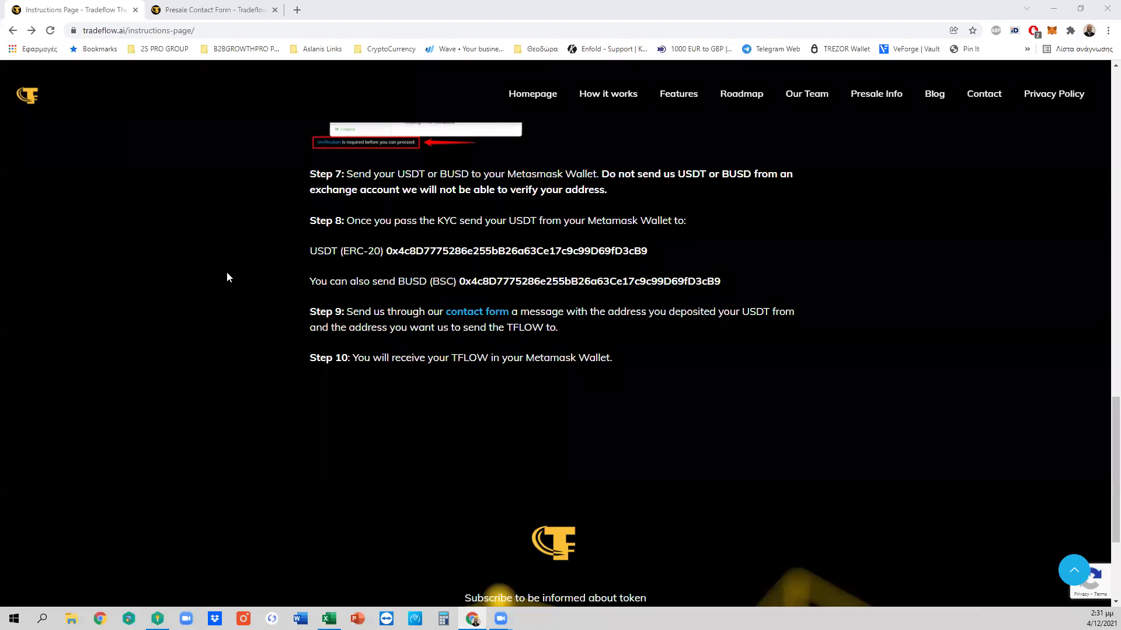
Open the Step 9 contact form and paste the MetaMask Account 2 address as the USDT address the Tether was sent from
click(480, 314)
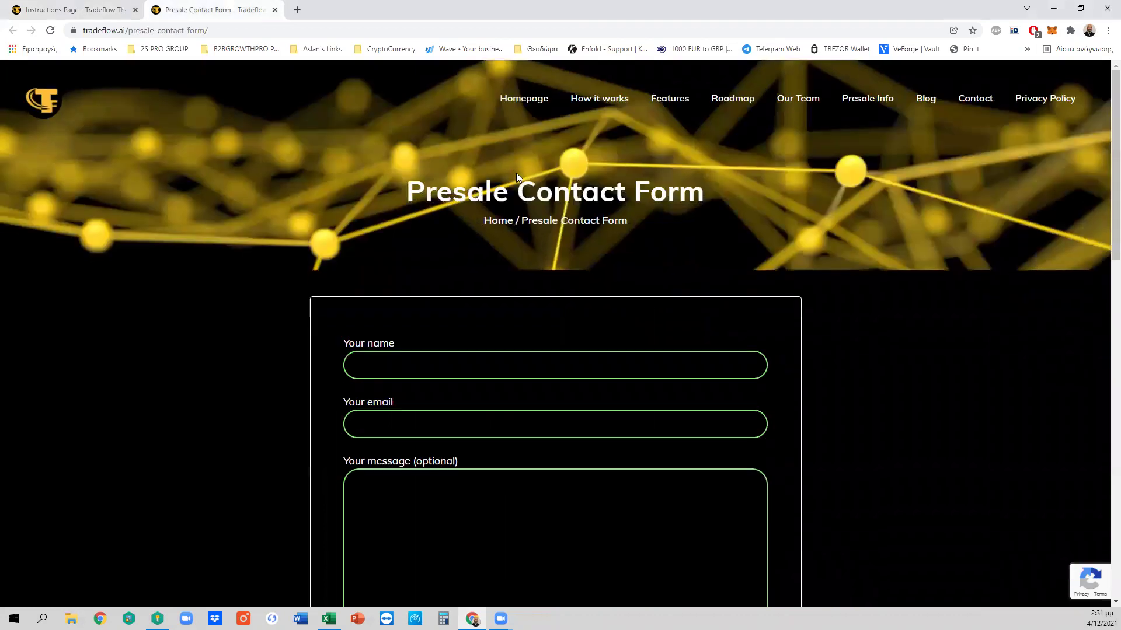
scroll(365, 247, down, 2)
scroll(463, 313, down, 2)
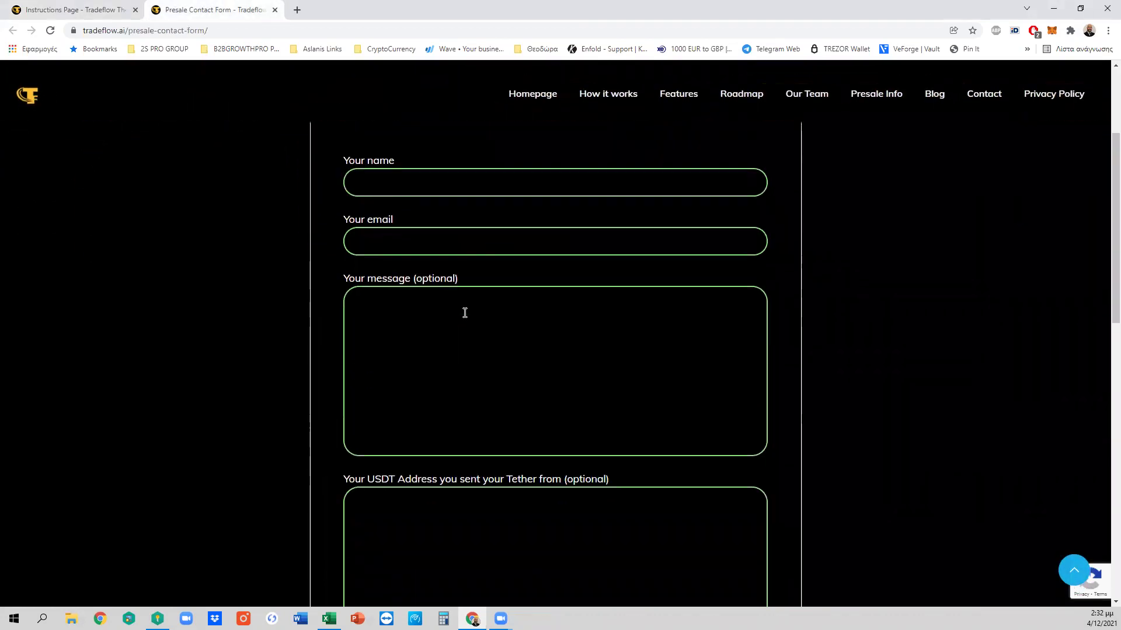
scroll(450, 294, down, 2)
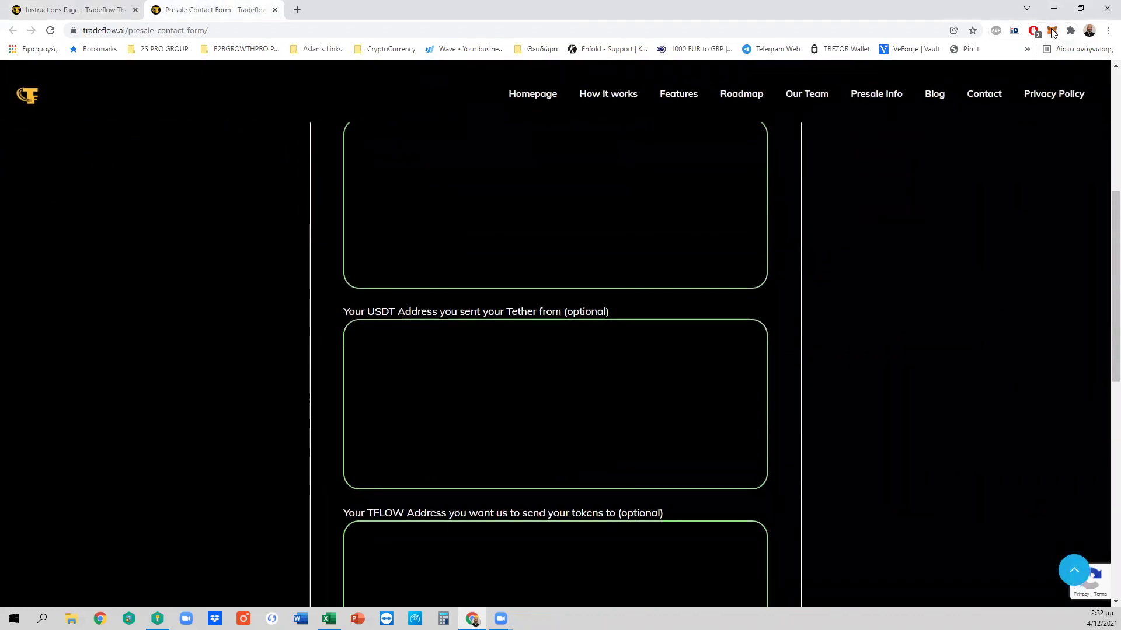
click(1052, 31)
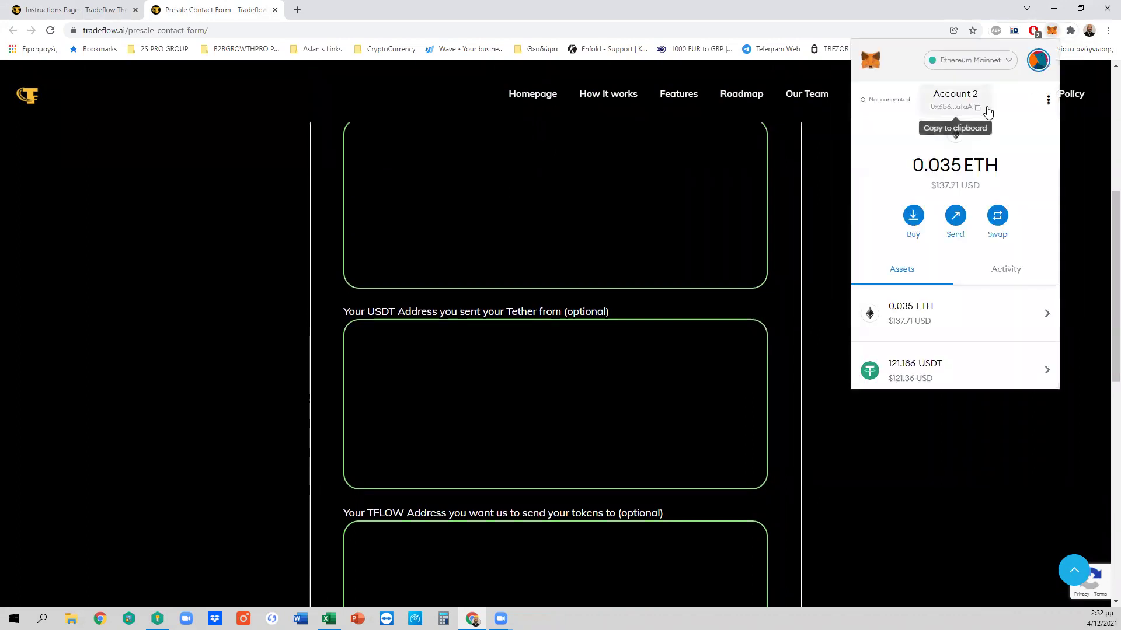
click(971, 108)
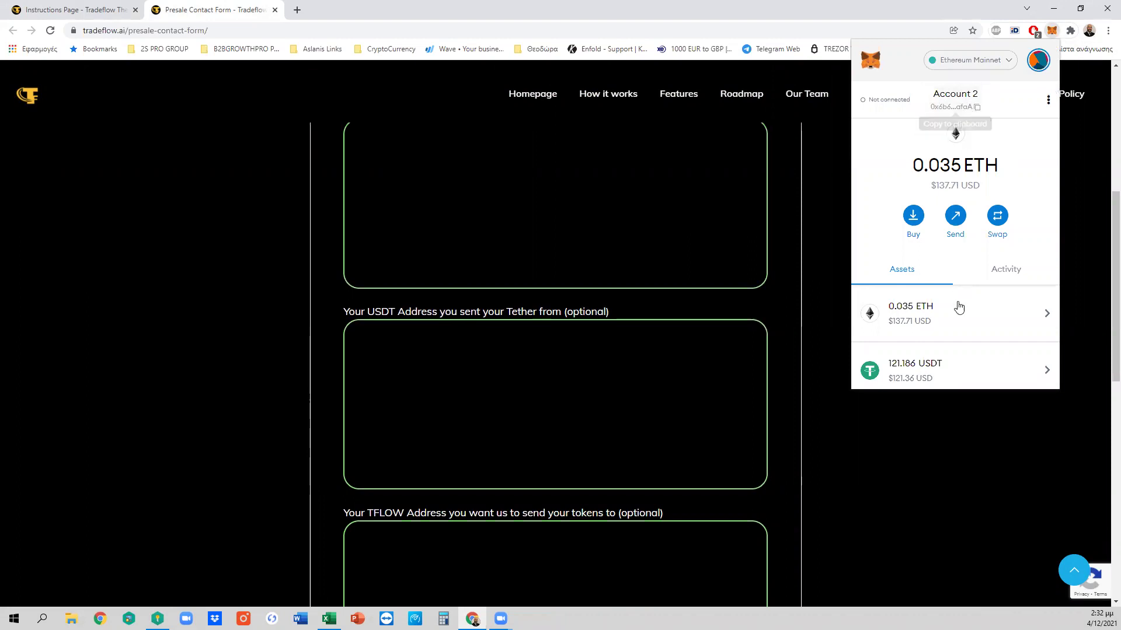
click(973, 109)
click(423, 352)
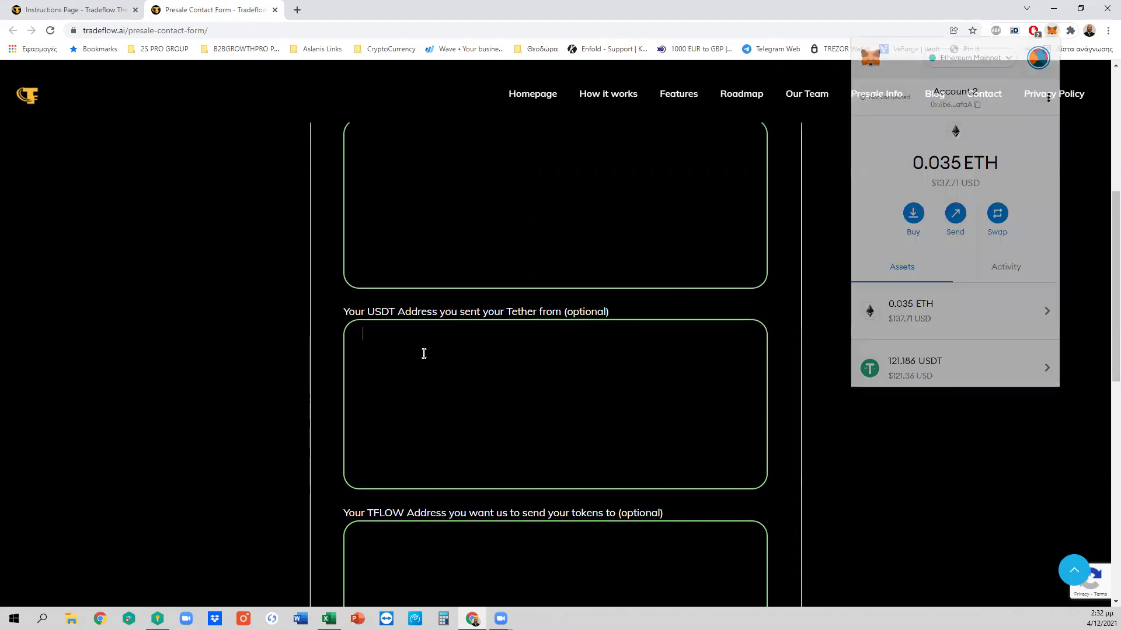
key(ctrl+v)
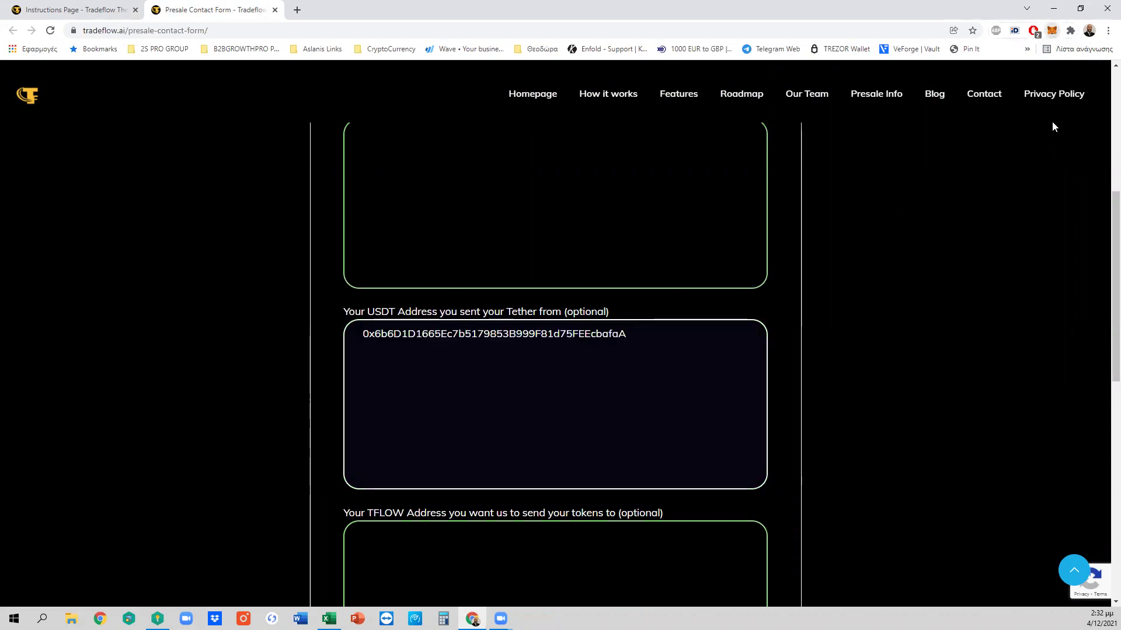
Switch the MetaMask network to Smart Chain and check the TFLOW token page of Account 2
click(1053, 32)
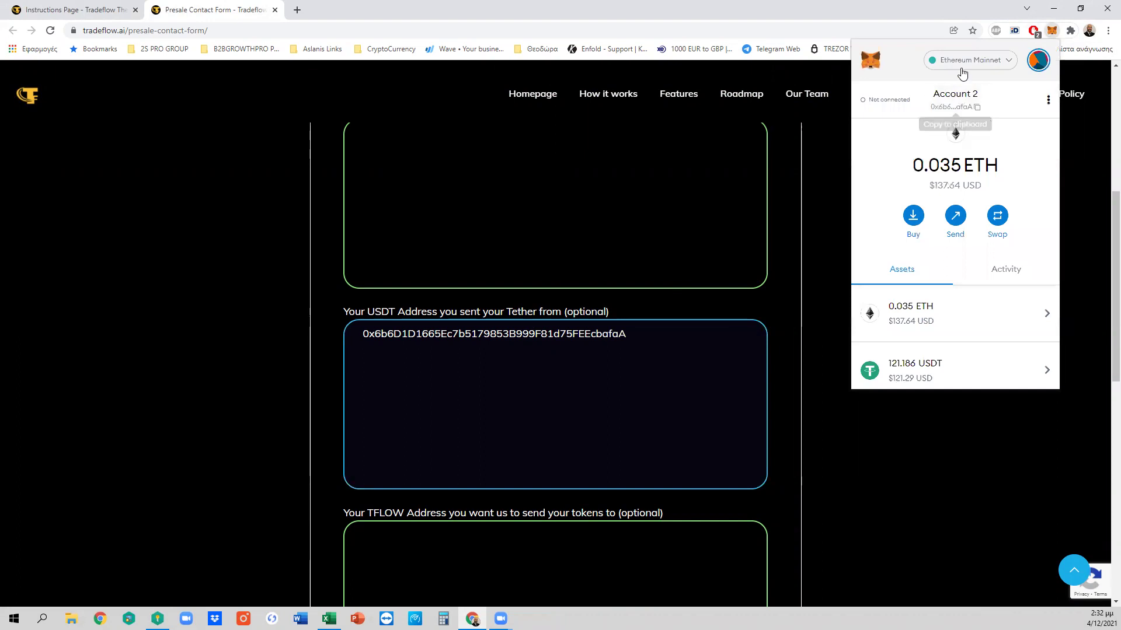
click(963, 63)
click(956, 150)
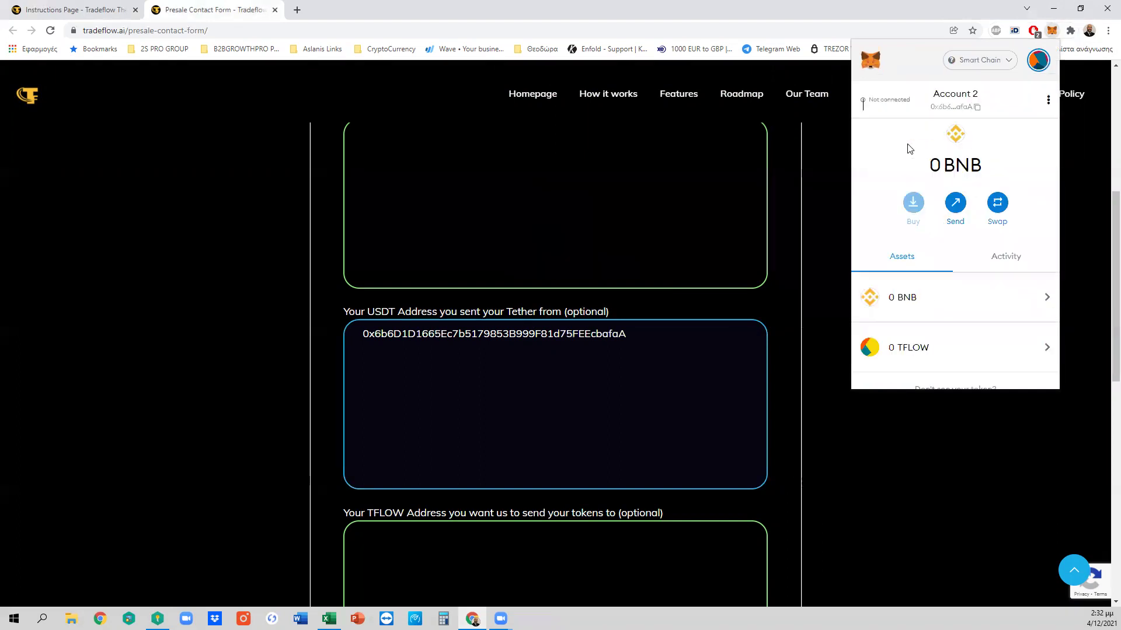
scroll(909, 149, down, 1)
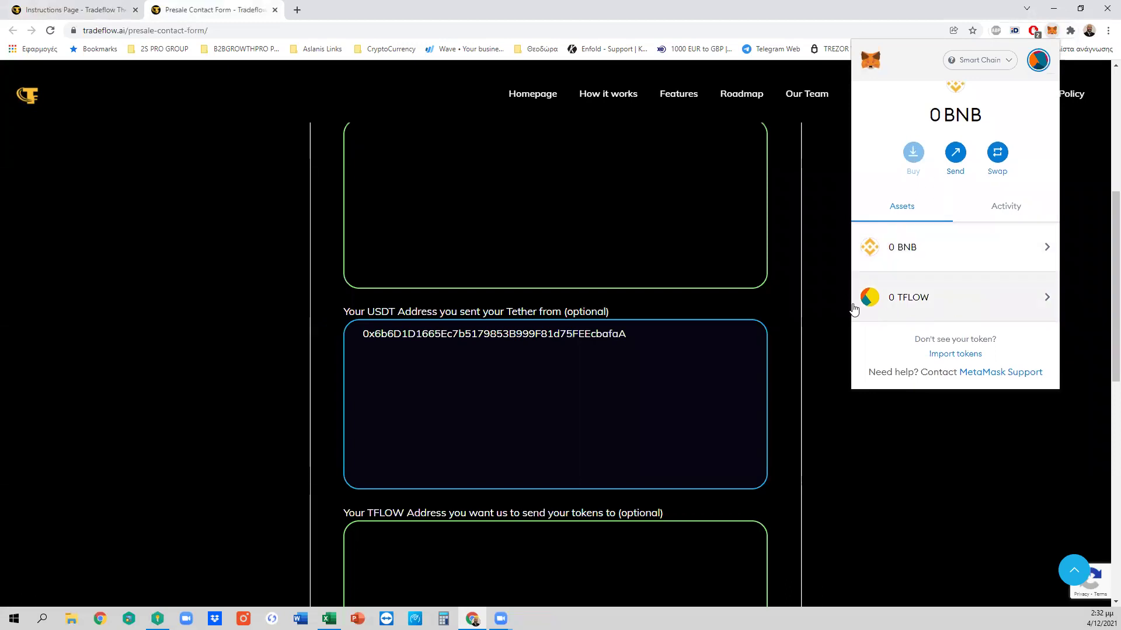
click(1018, 302)
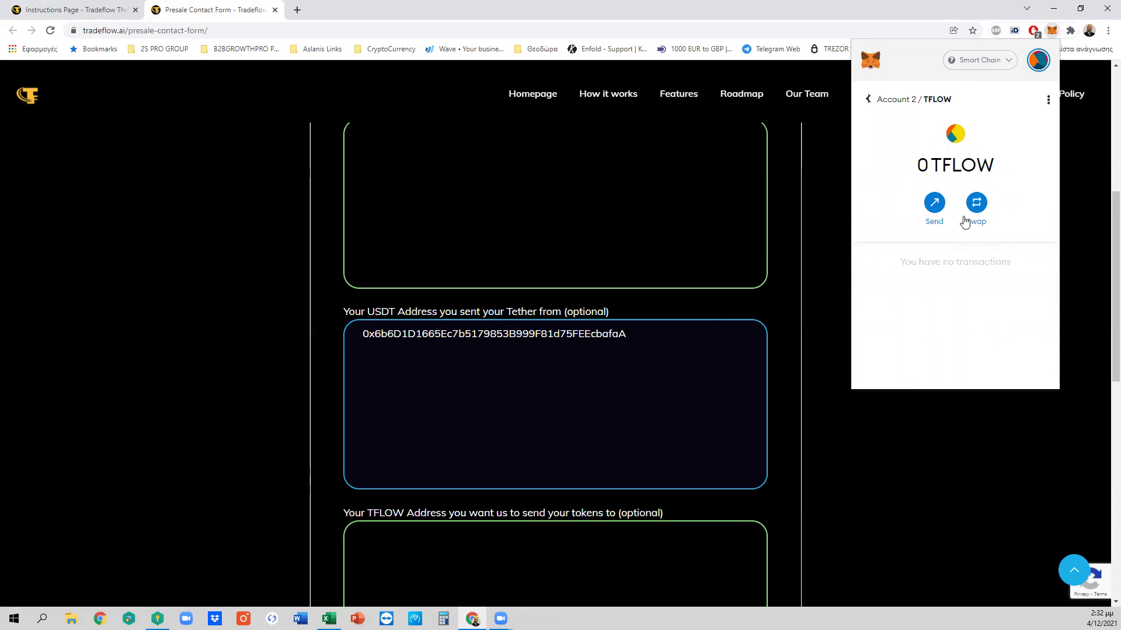
click(868, 102)
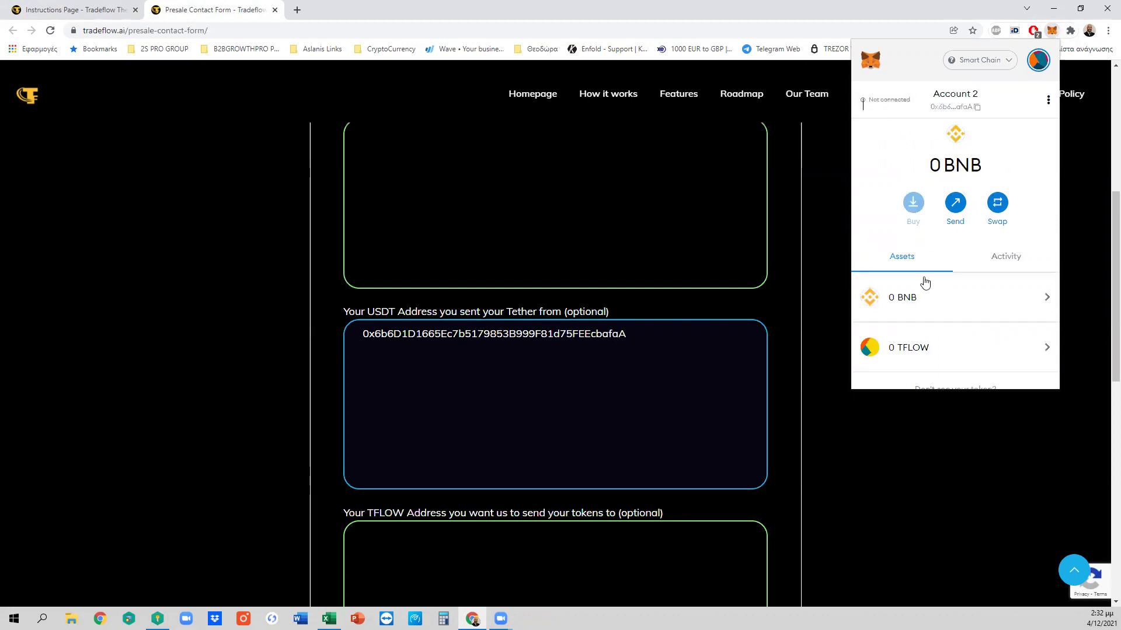
Copy the Account 2 address into the contact form as the TFLOW receiving address and review both address entries
click(977, 109)
scroll(418, 446, down, 2)
click(418, 446)
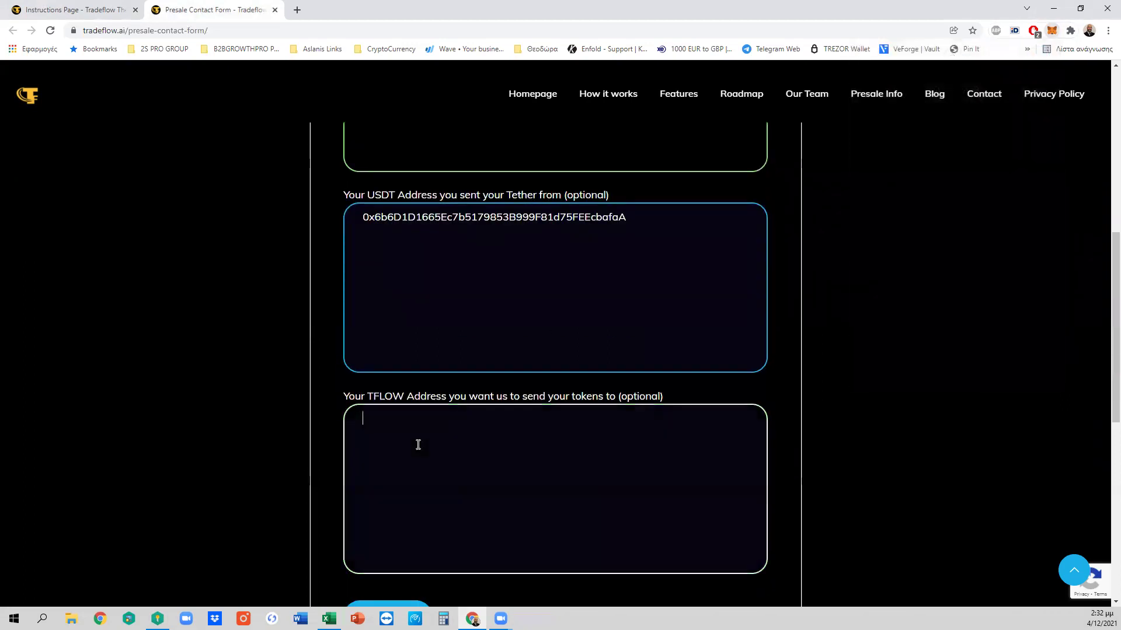
key(ctrl+v)
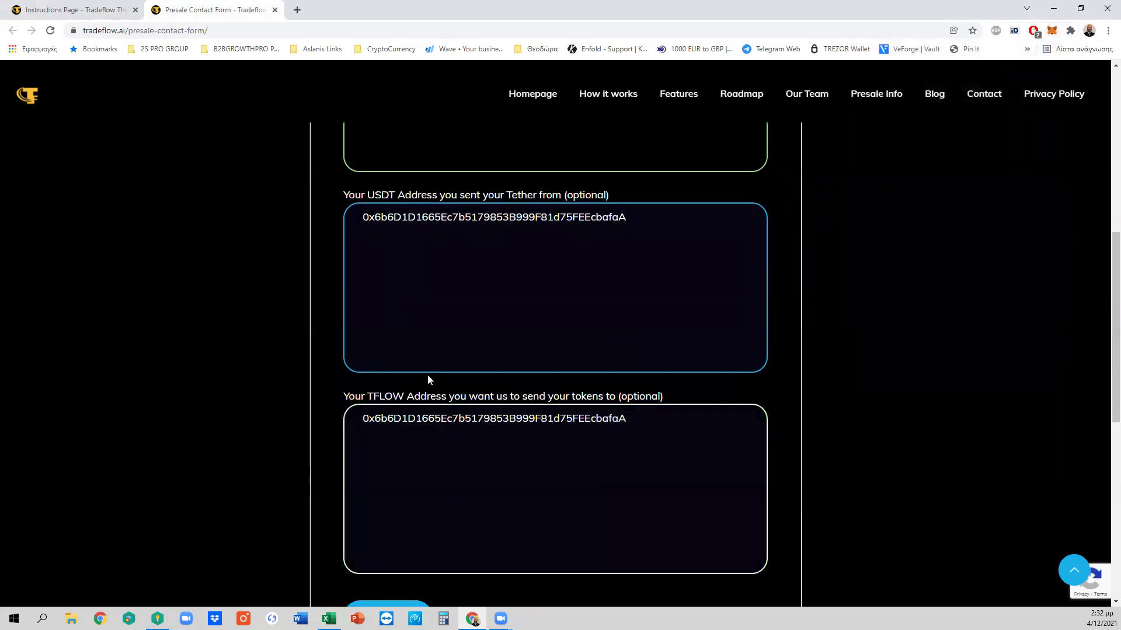
scroll(429, 380, up, 1)
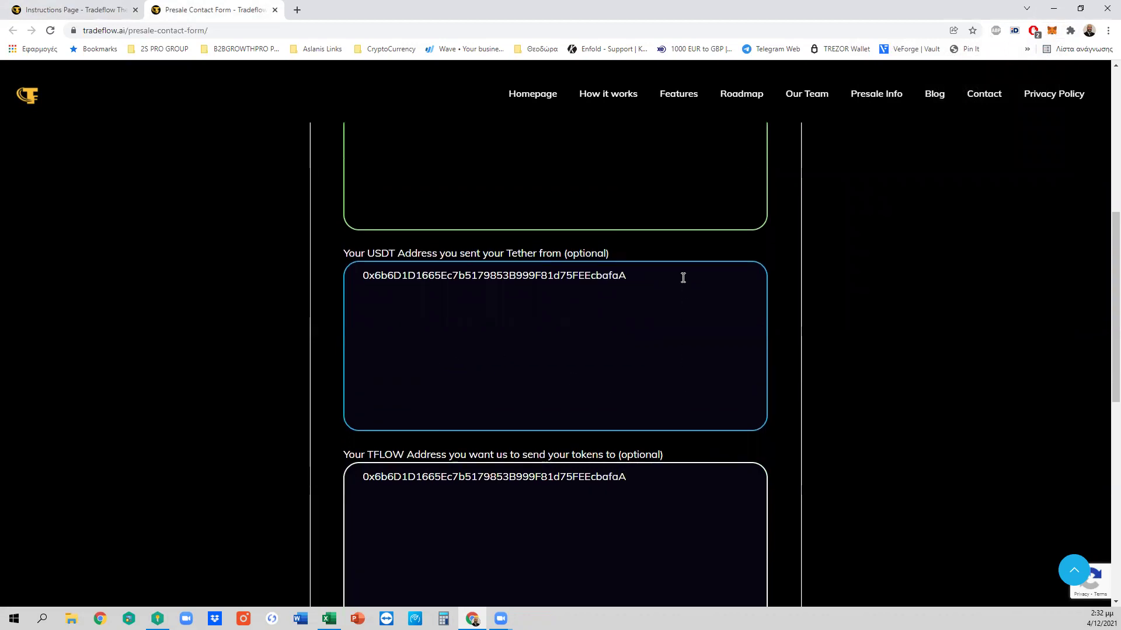
scroll(683, 278, down, 2)
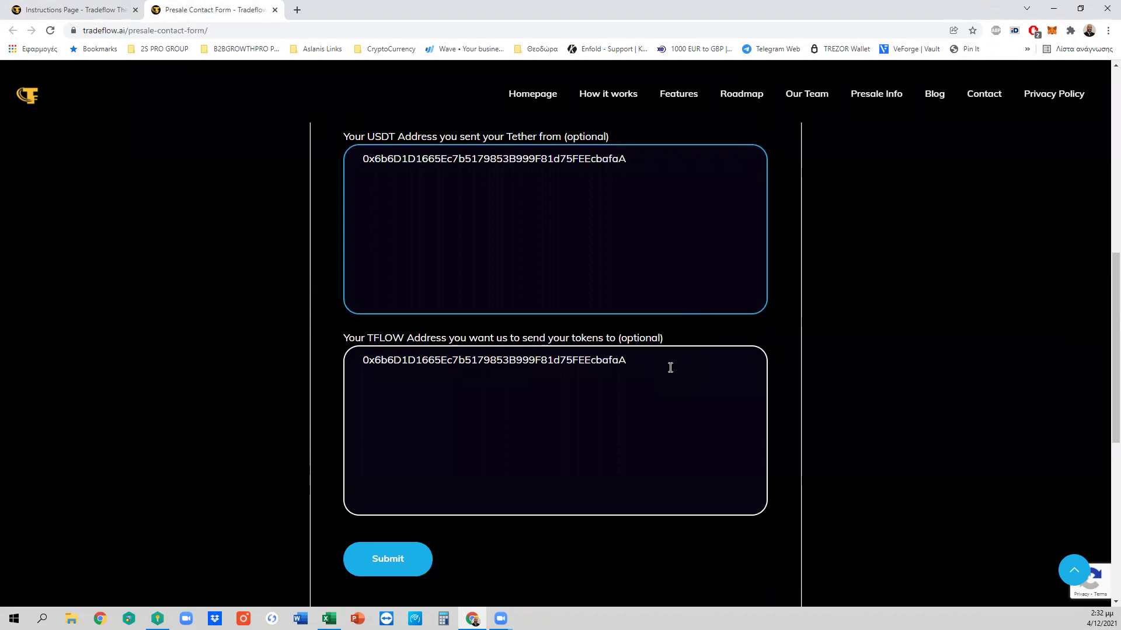